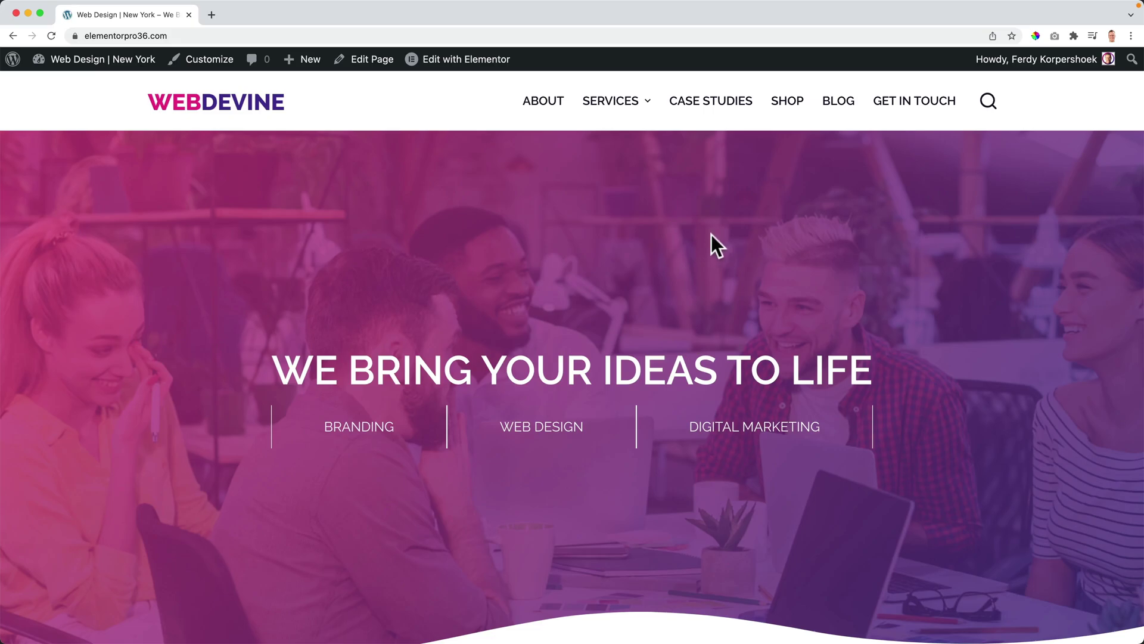
# Step: View the About, Services and Blog pages, then open the home page in Elementor
pyautogui.click(545, 97)
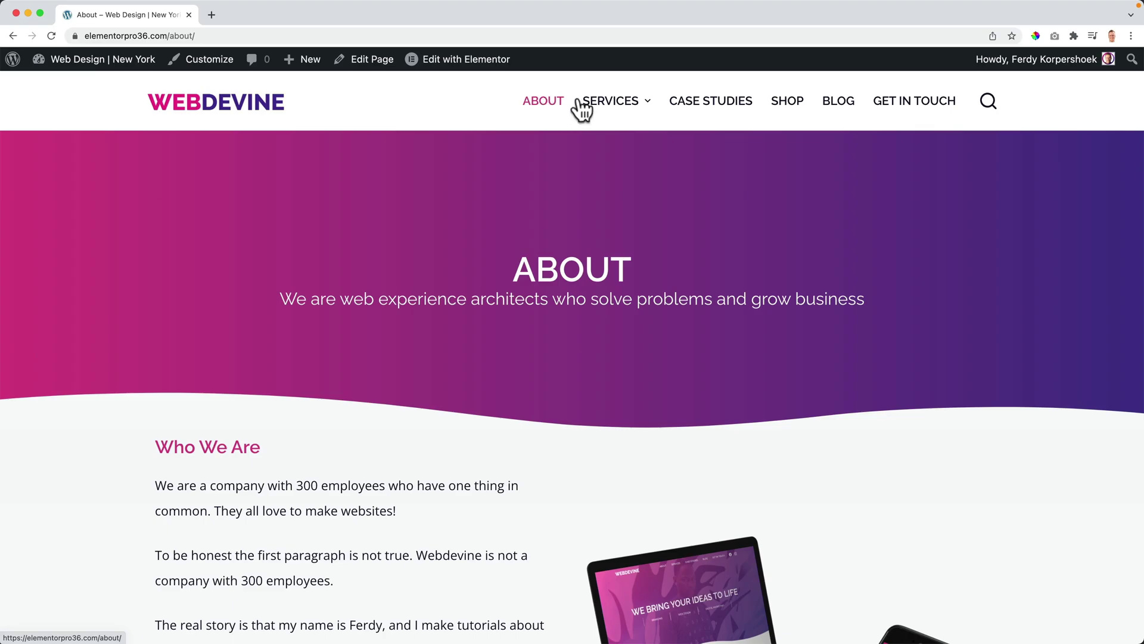
pyautogui.click(596, 99)
pyautogui.click(858, 101)
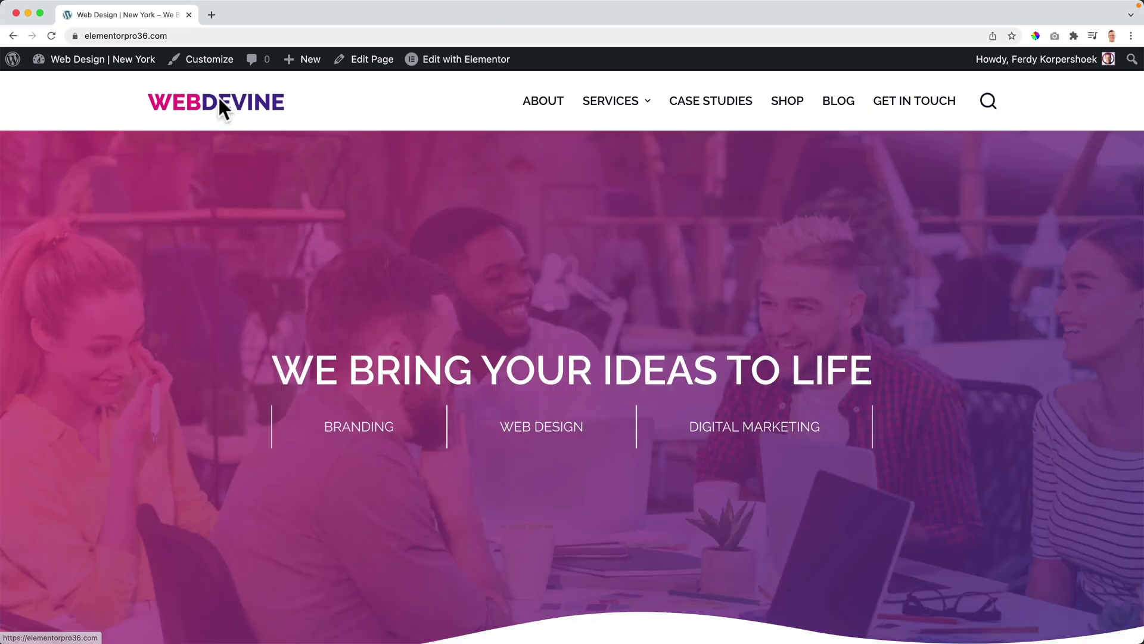
pyautogui.click(449, 61)
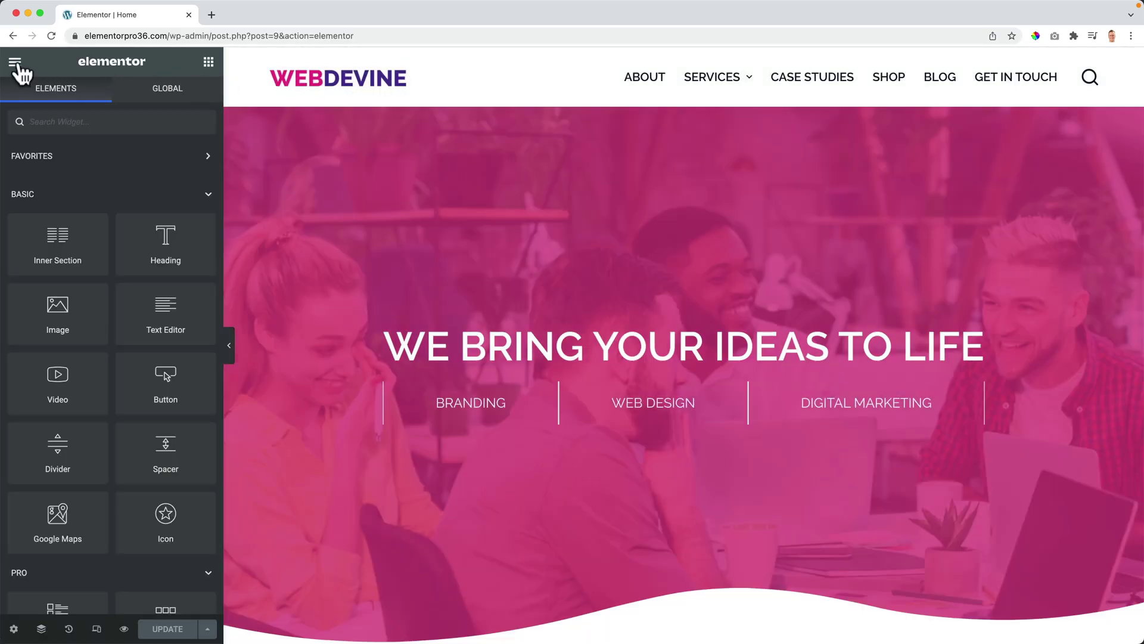
# Step: Open Site Settings' Page Transitions section, showing Fade In, Fade Out and 600 ms speed
pyautogui.click(16, 63)
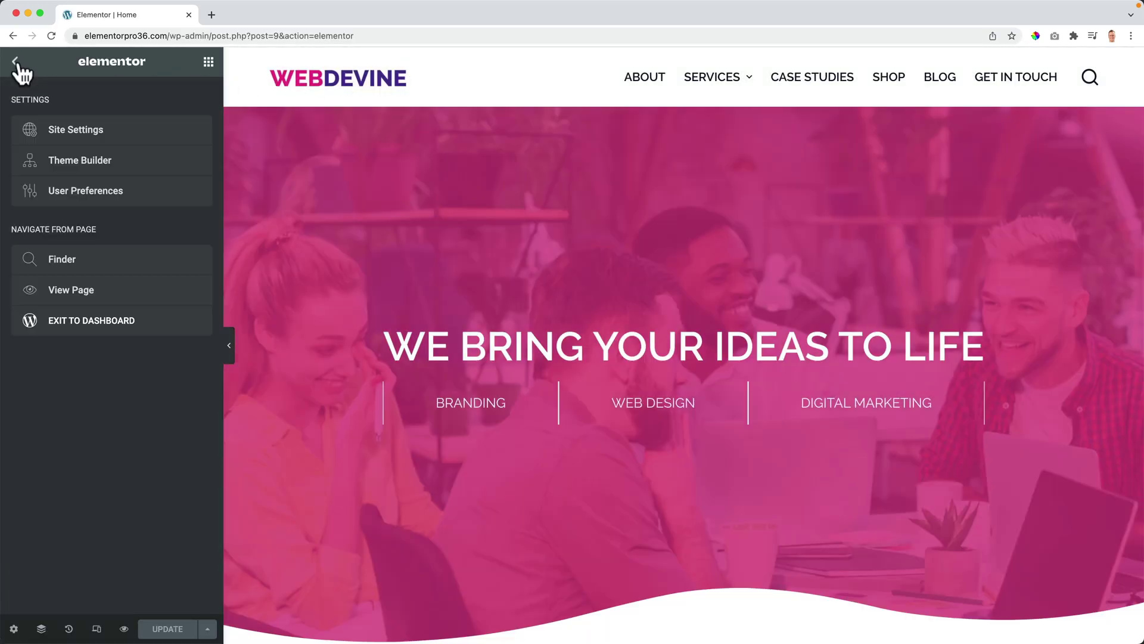
pyautogui.click(87, 129)
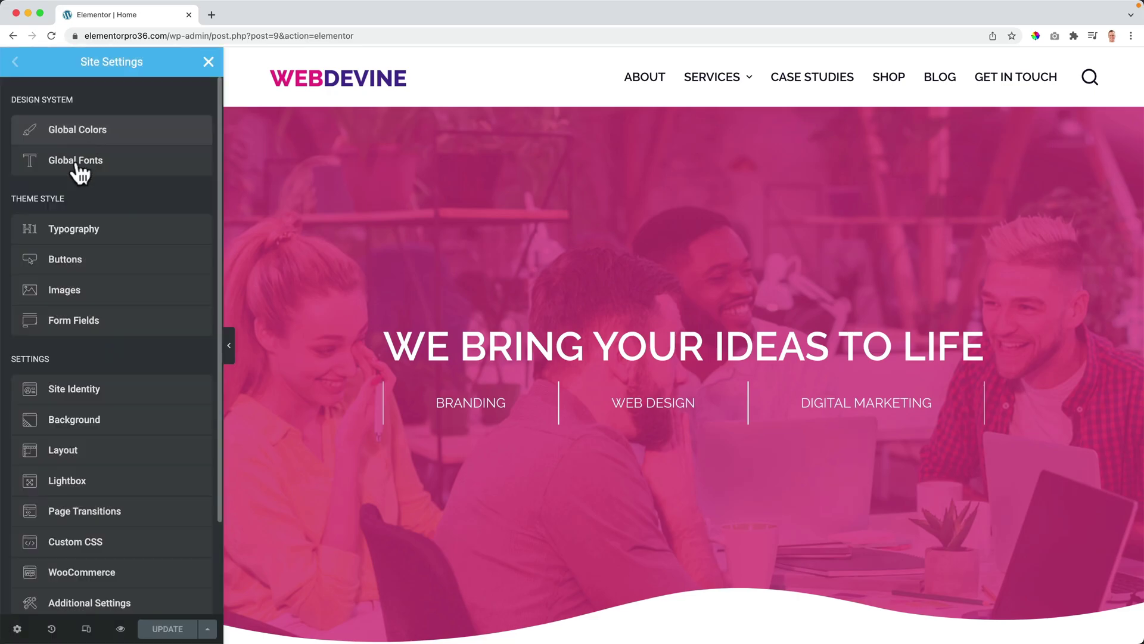
pyautogui.click(102, 523)
pyautogui.click(20, 109)
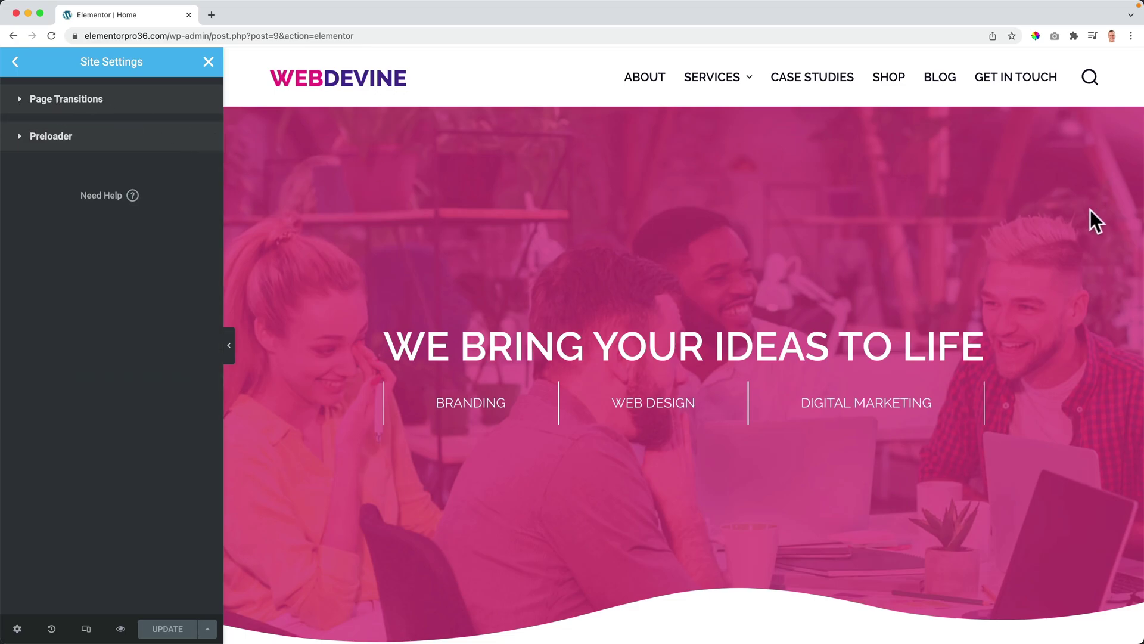
pyautogui.click(22, 109)
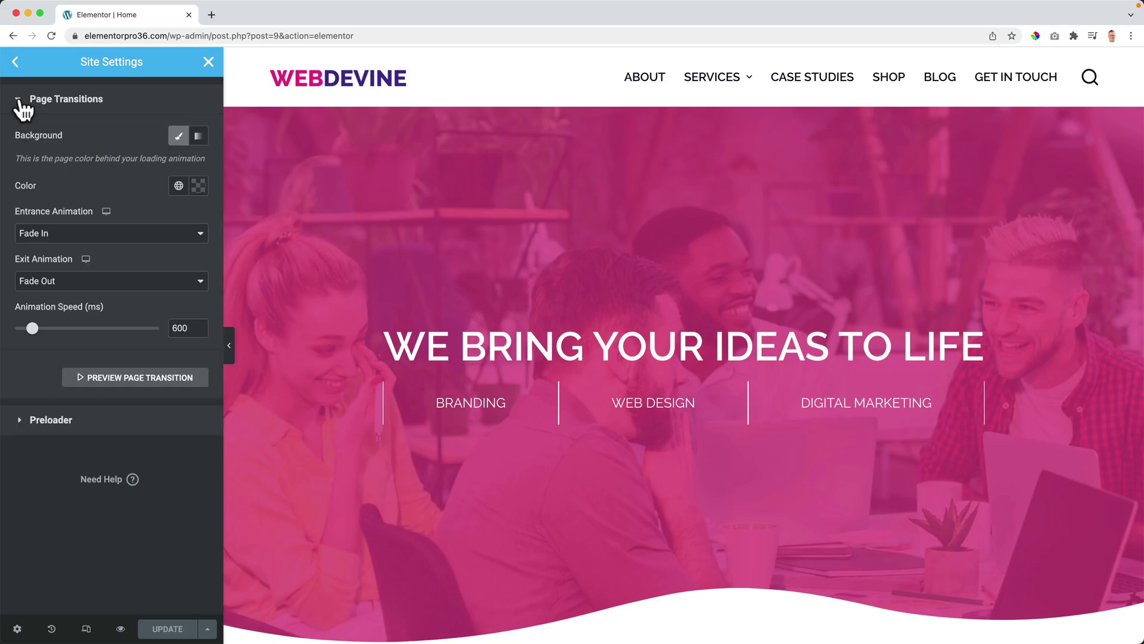
# Step: Set the transition colour to the Secondary global colour, save, and preview the site
pyautogui.click(184, 186)
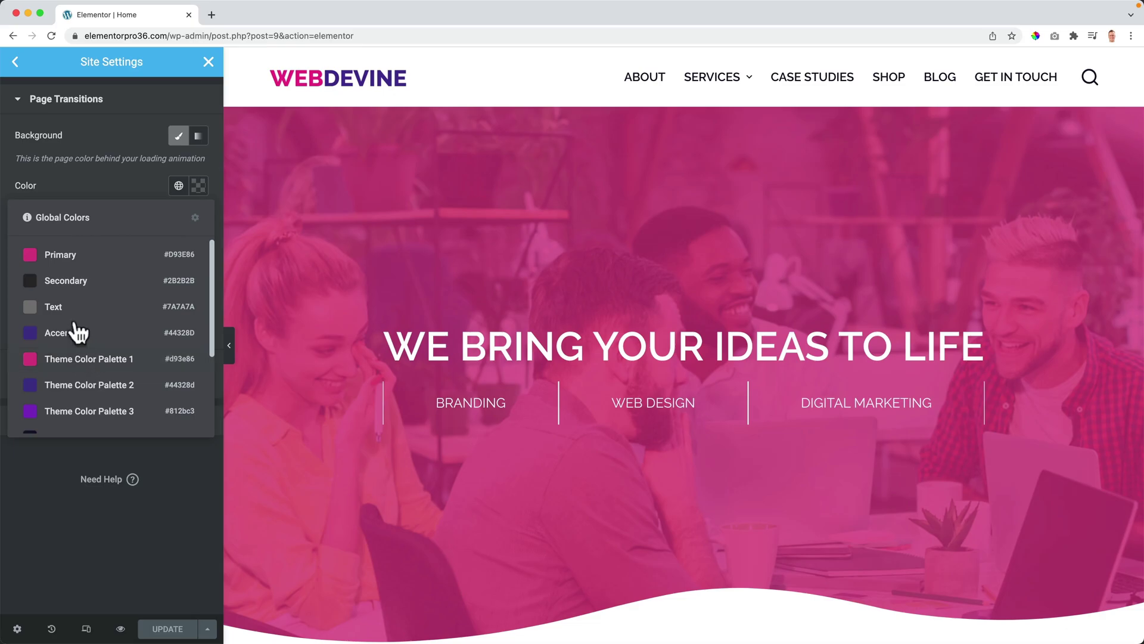
pyautogui.click(79, 282)
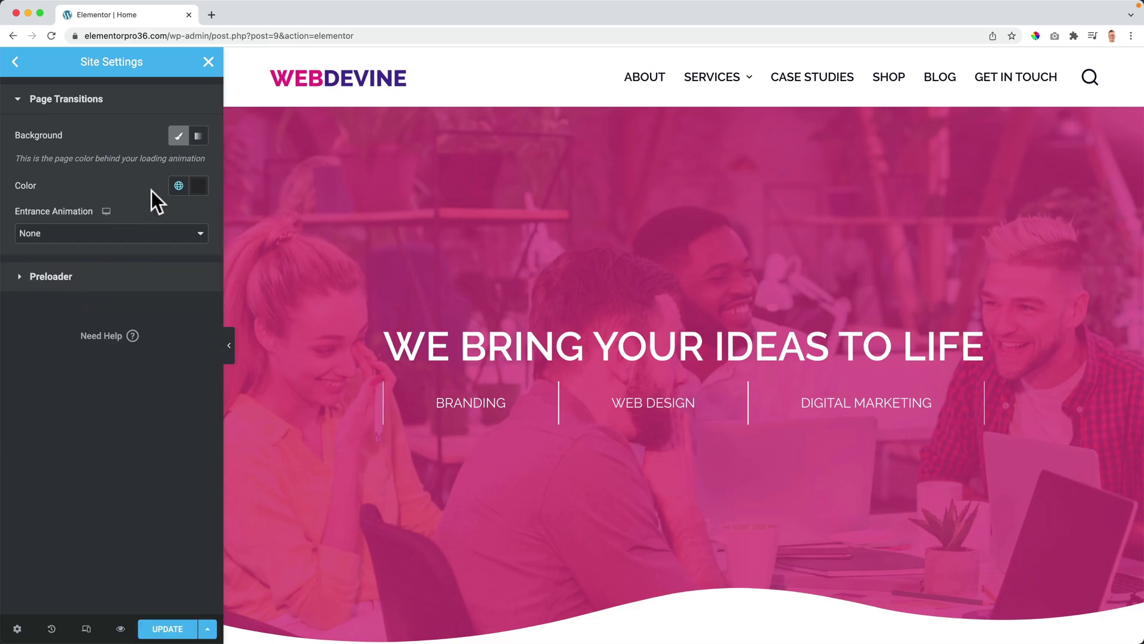
pyautogui.click(164, 629)
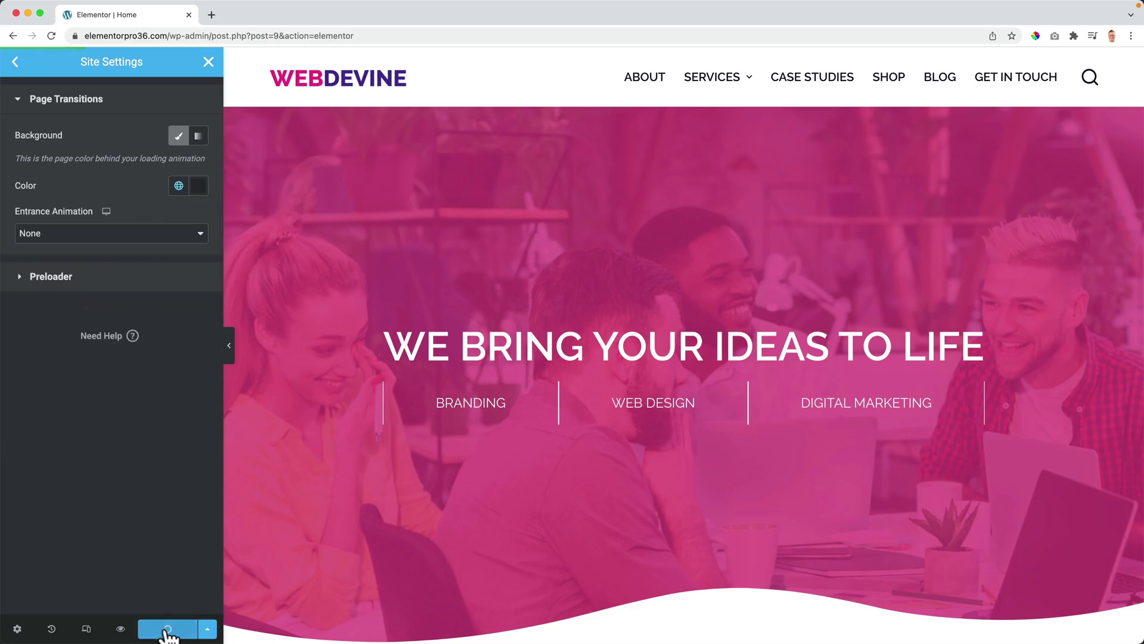
pyautogui.click(121, 629)
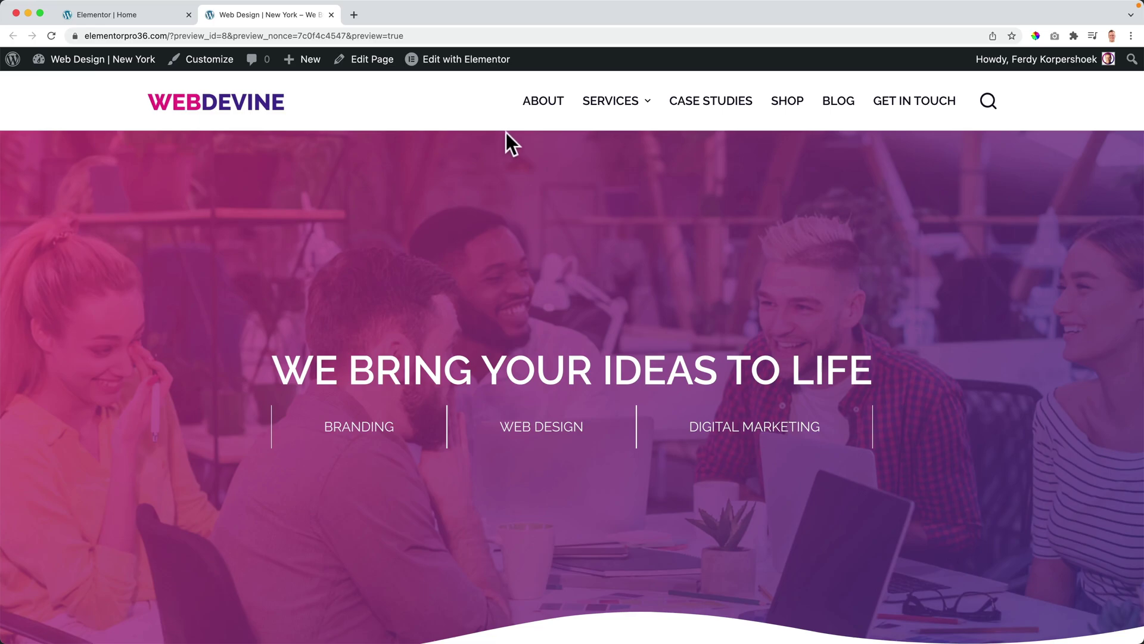
# Step: Go to About, back home, and to About again, then return to the editor
pyautogui.click(547, 105)
pyautogui.click(276, 109)
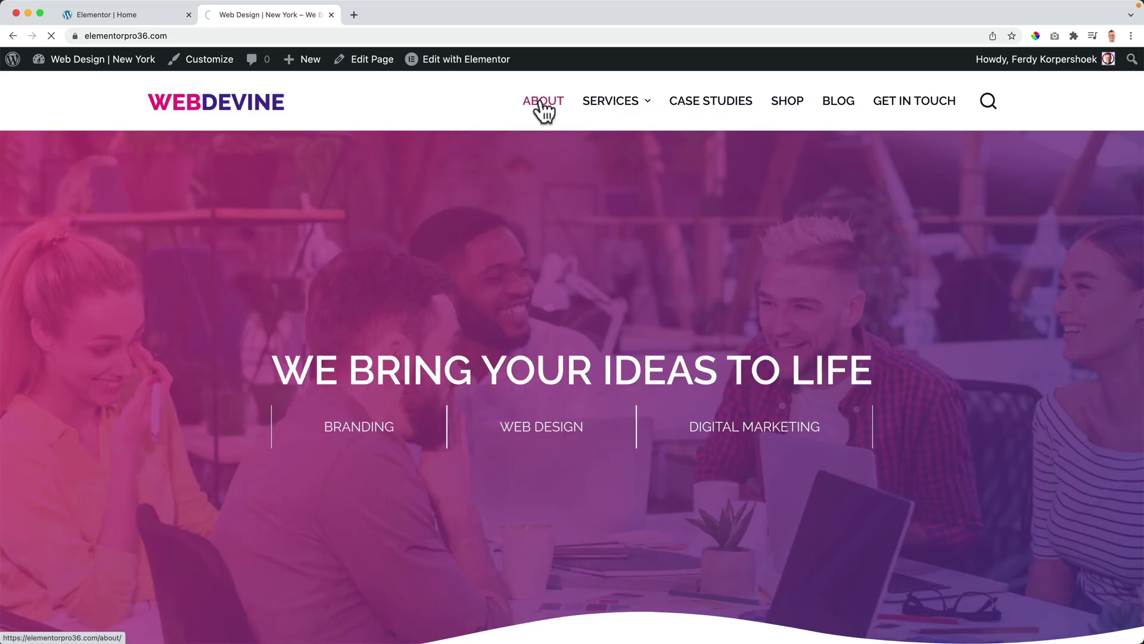
pyautogui.click(544, 105)
pyautogui.click(134, 17)
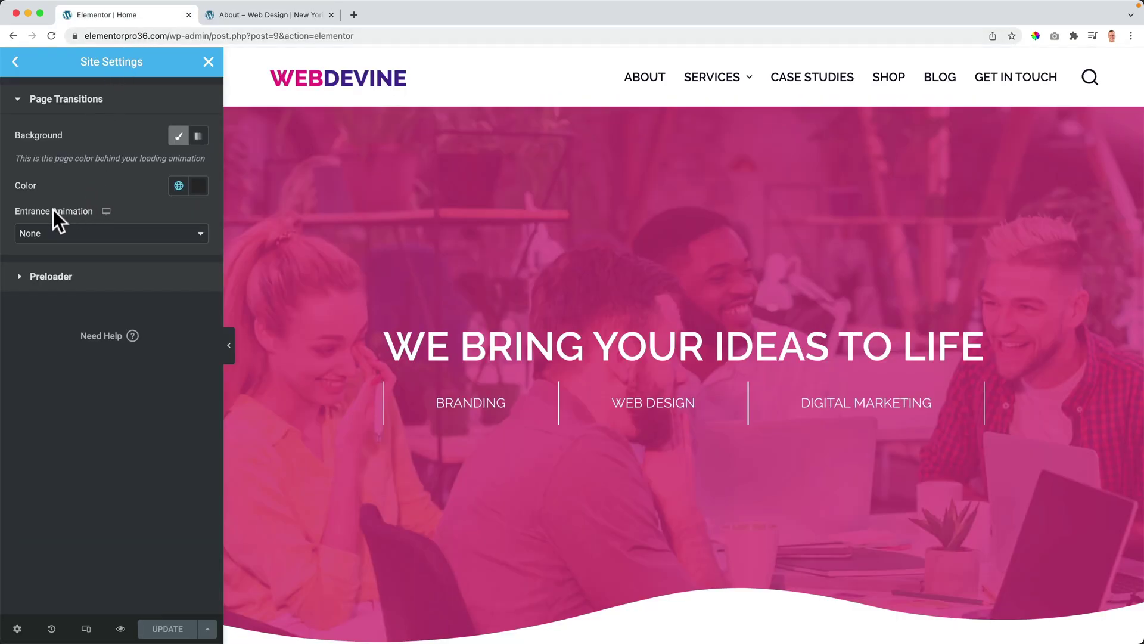
# Step: Set Fade In entrance and Fade Out exit, slow the speed to 1700 ms, and save
pyautogui.click(59, 233)
pyautogui.click(59, 247)
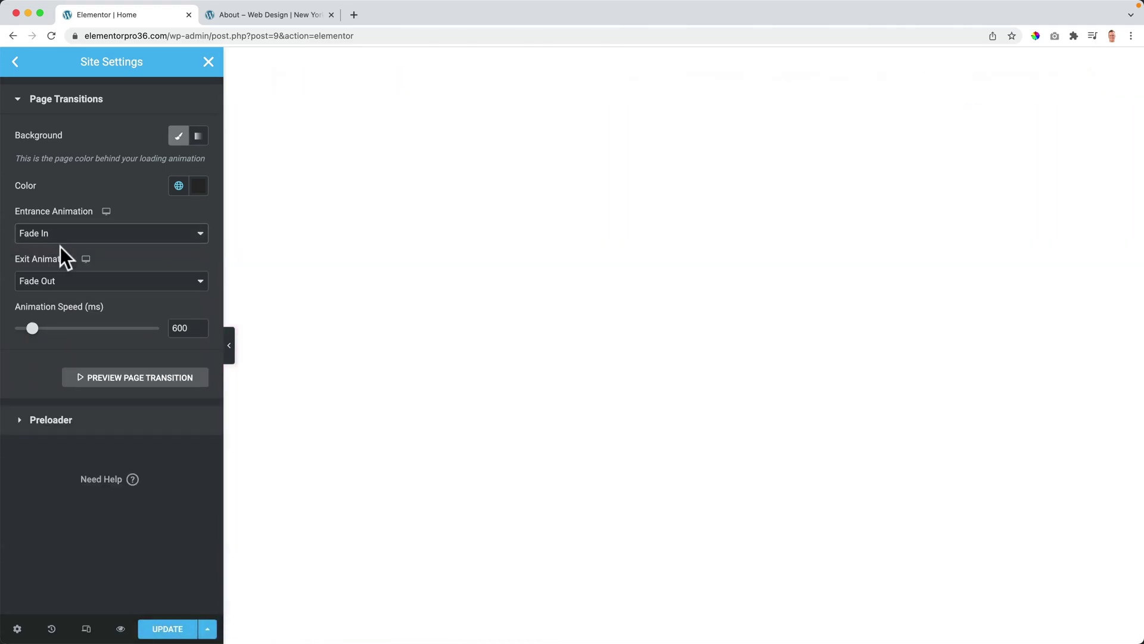
pyautogui.click(54, 282)
pyautogui.click(56, 283)
pyautogui.moveTo(33, 328); pyautogui.dragTo(53, 328)
pyautogui.click(170, 629)
pyautogui.click(252, 15)
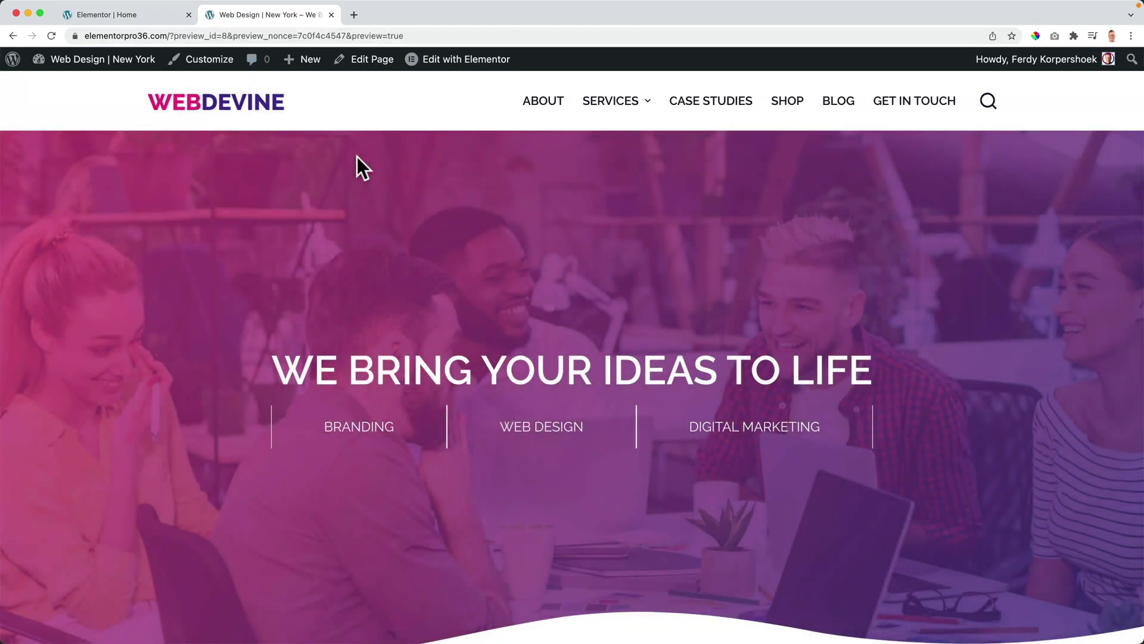
# Step: Watch the fade going to the home page and then About, then return to the editor
pyautogui.click(245, 105)
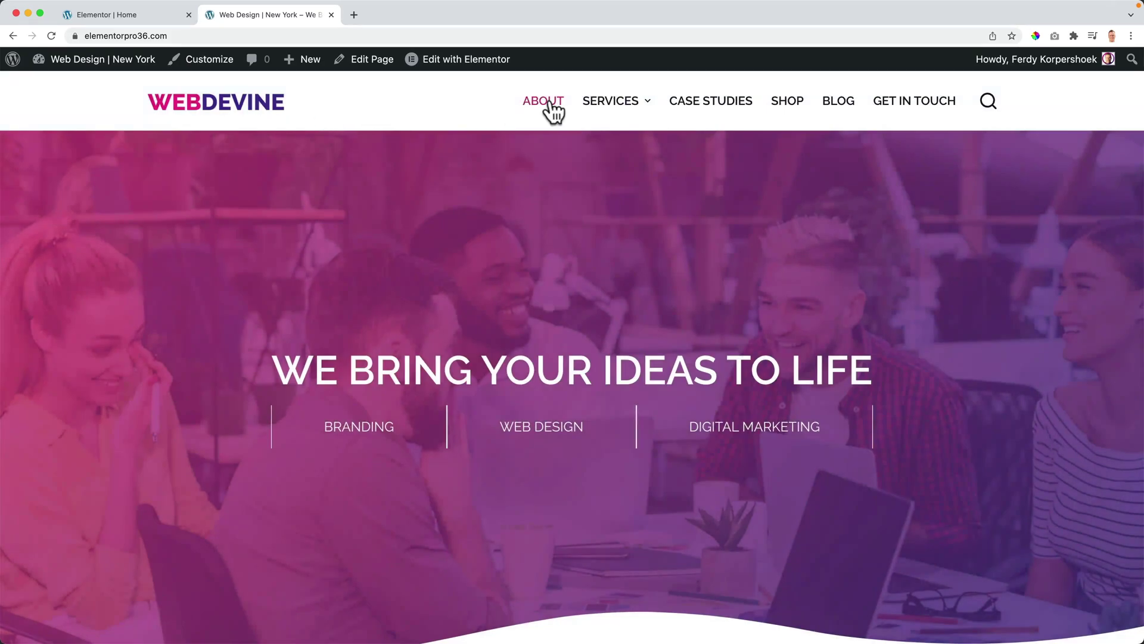
pyautogui.click(549, 100)
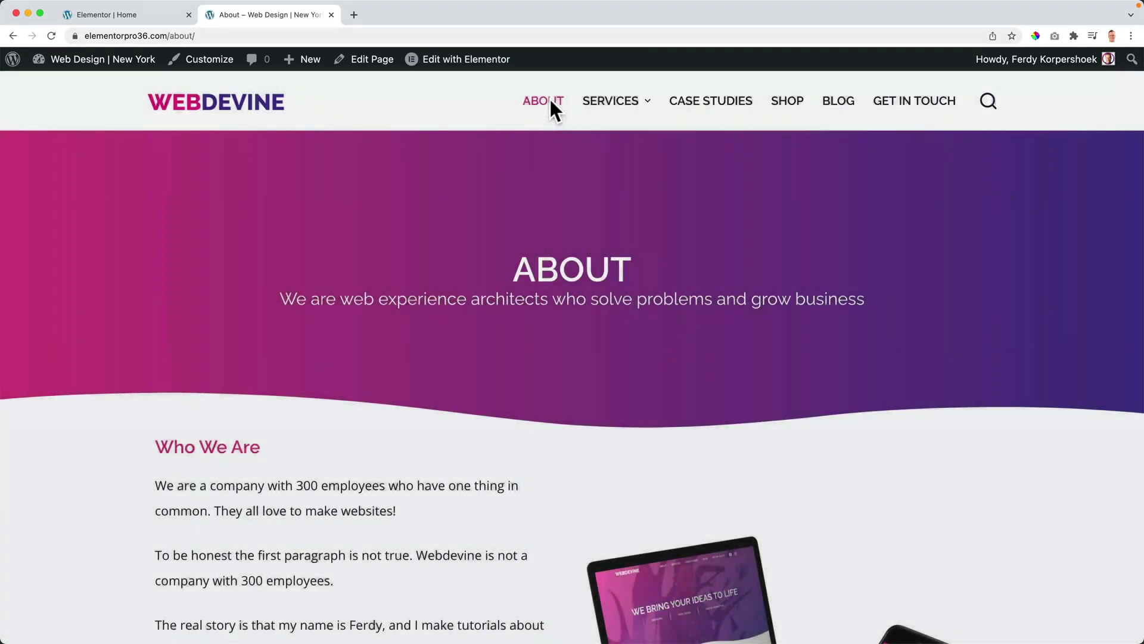
pyautogui.click(117, 15)
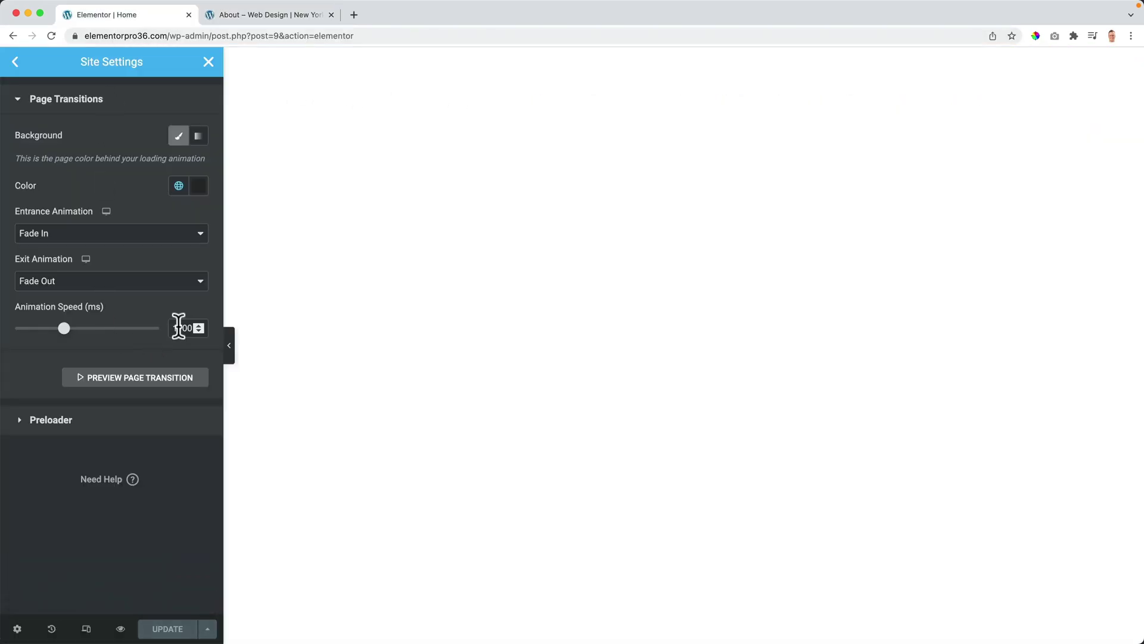
# Step: Change the transition speed to 500 ms, save, and switch to the site preview
pyautogui.write('500')
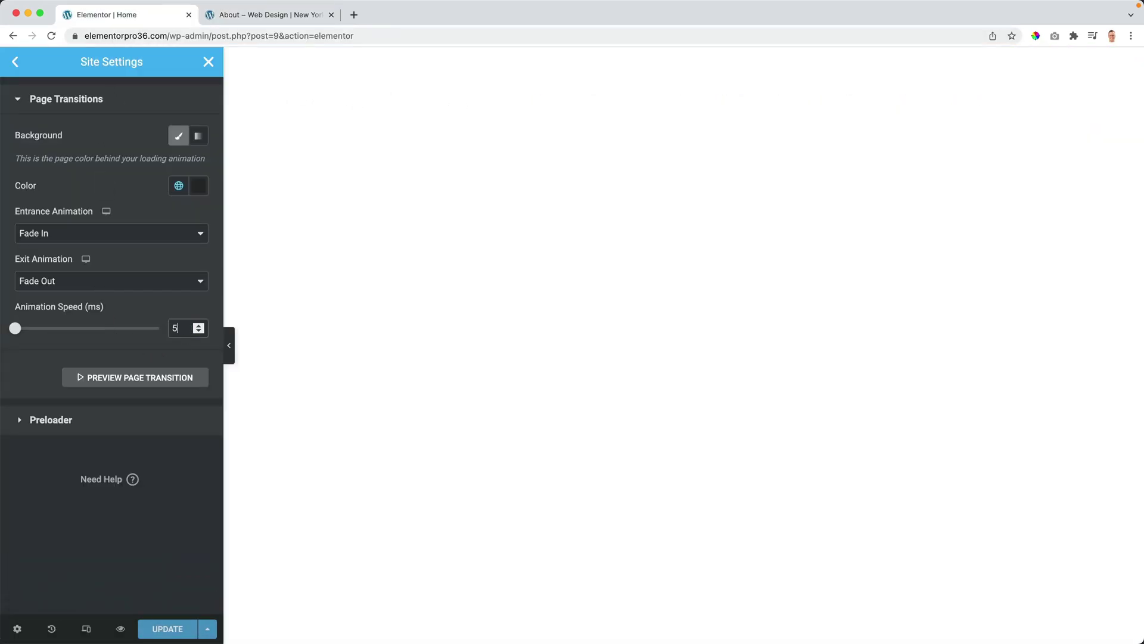
pyautogui.click(164, 631)
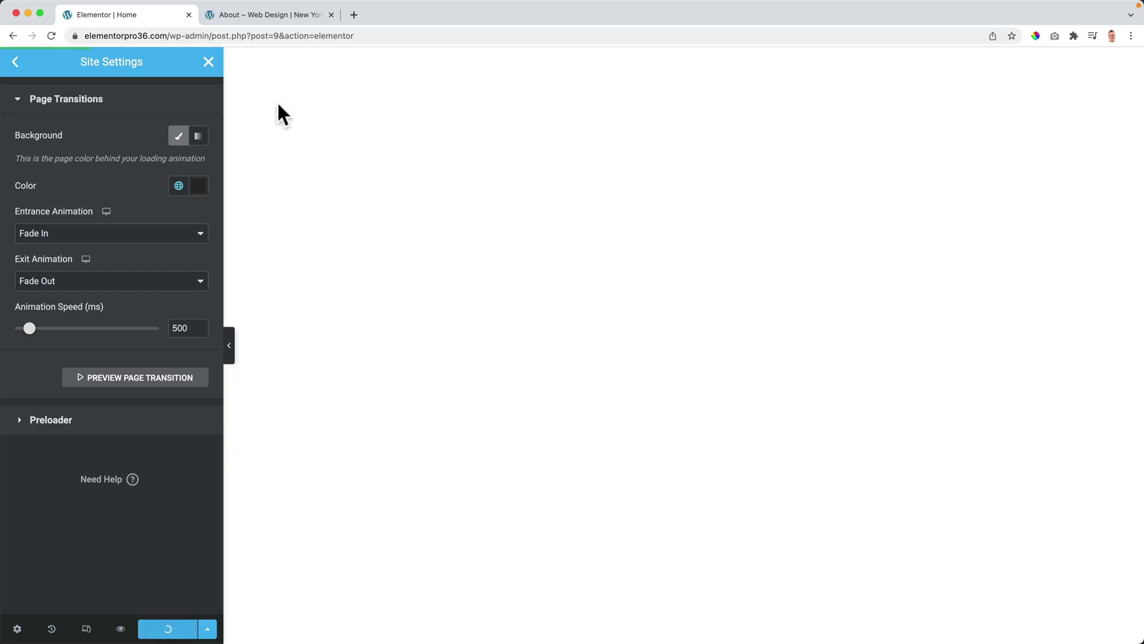
pyautogui.click(260, 17)
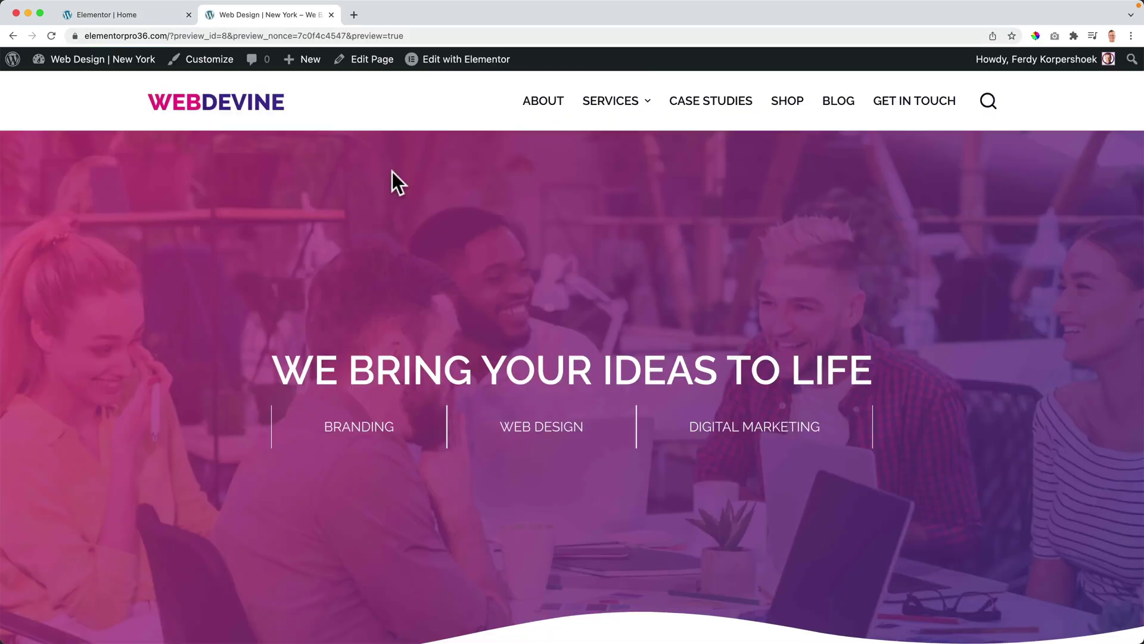
# Step: Watch the 500 ms fade on the home page and Services, then return to the editor
pyautogui.click(259, 101)
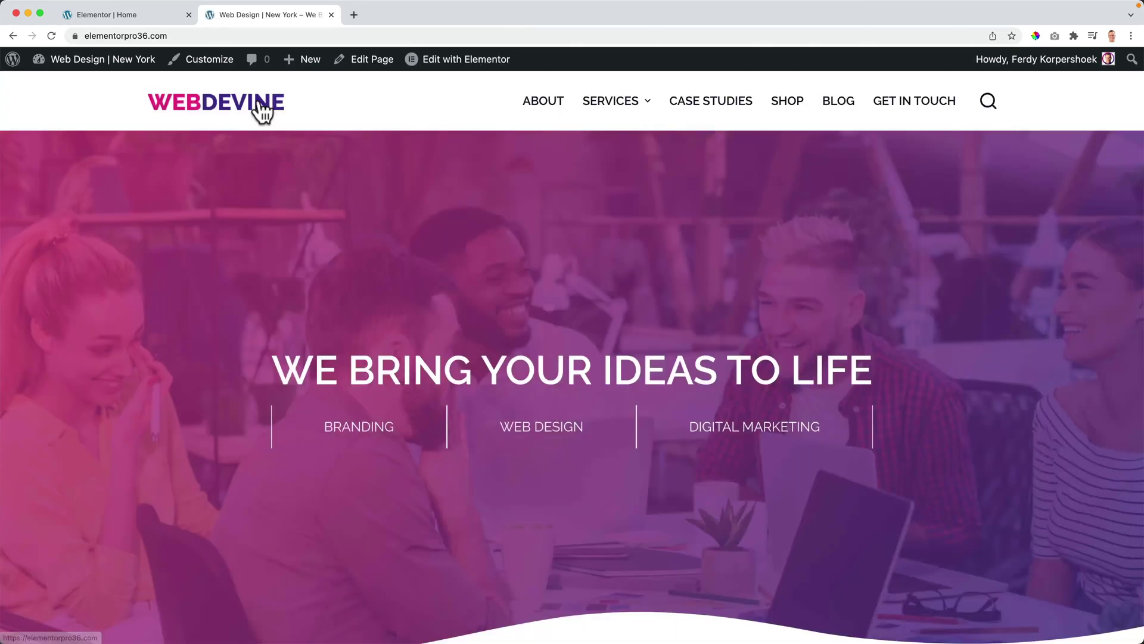
pyautogui.click(259, 101)
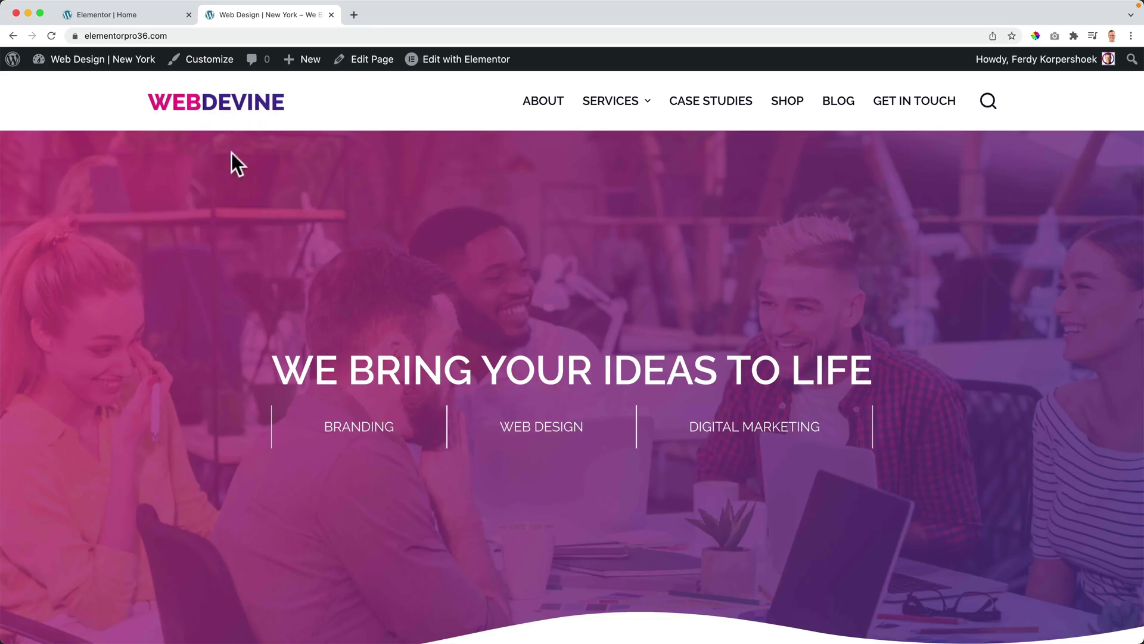
pyautogui.click(617, 101)
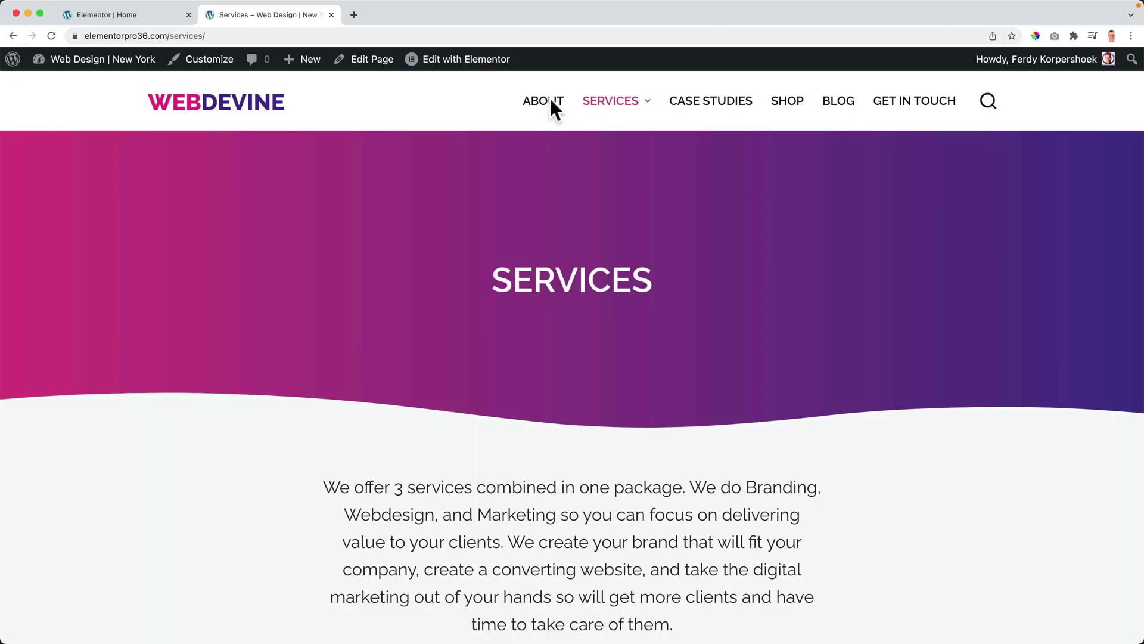
pyautogui.click(150, 14)
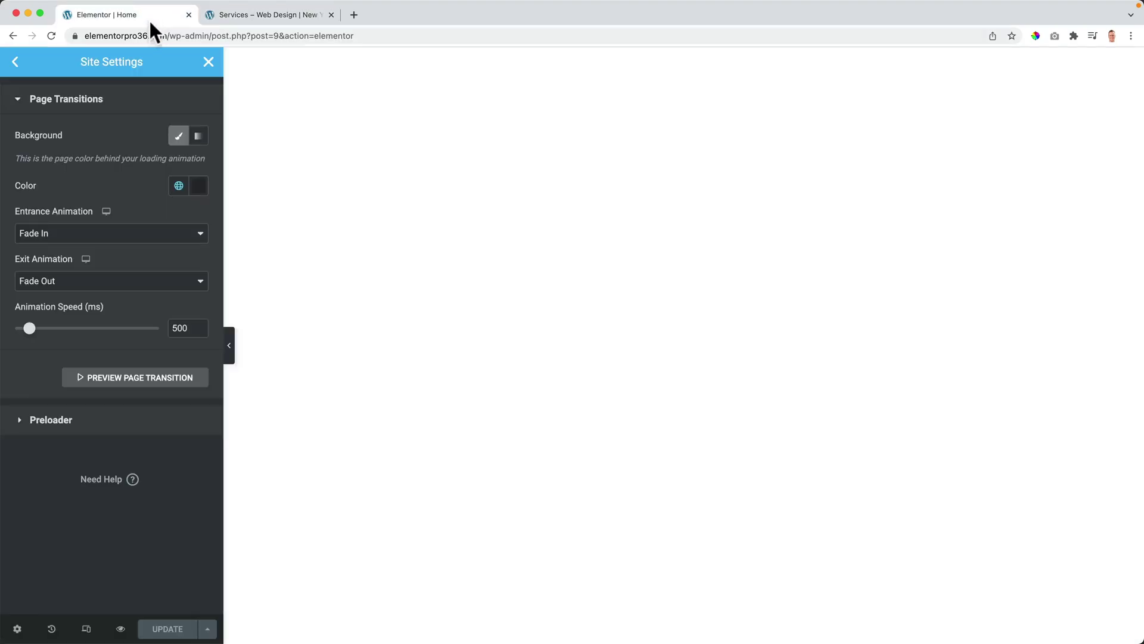
# Step: Set the transition background to the Primary colour and the entrance to Slide In Right
pyautogui.click(180, 187)
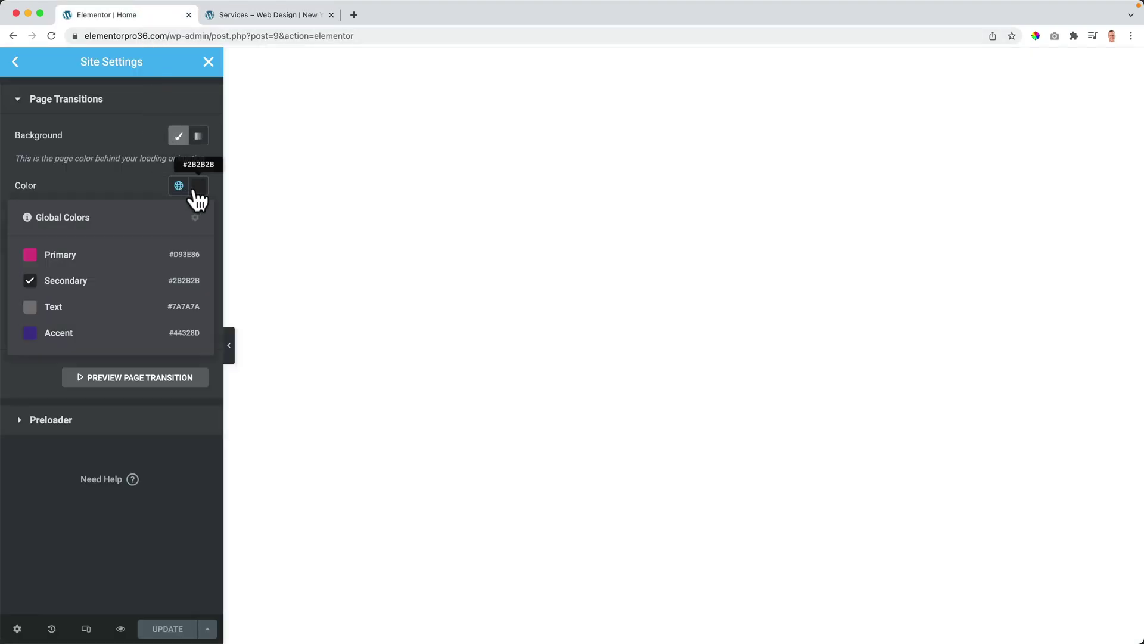
pyautogui.click(60, 255)
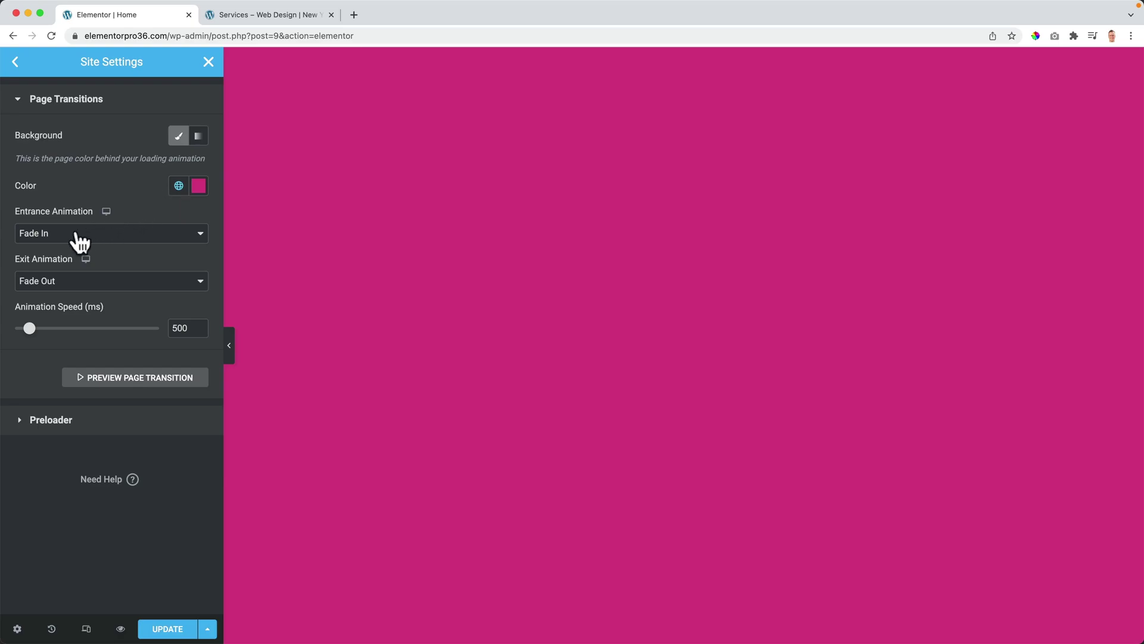
pyautogui.click(80, 242)
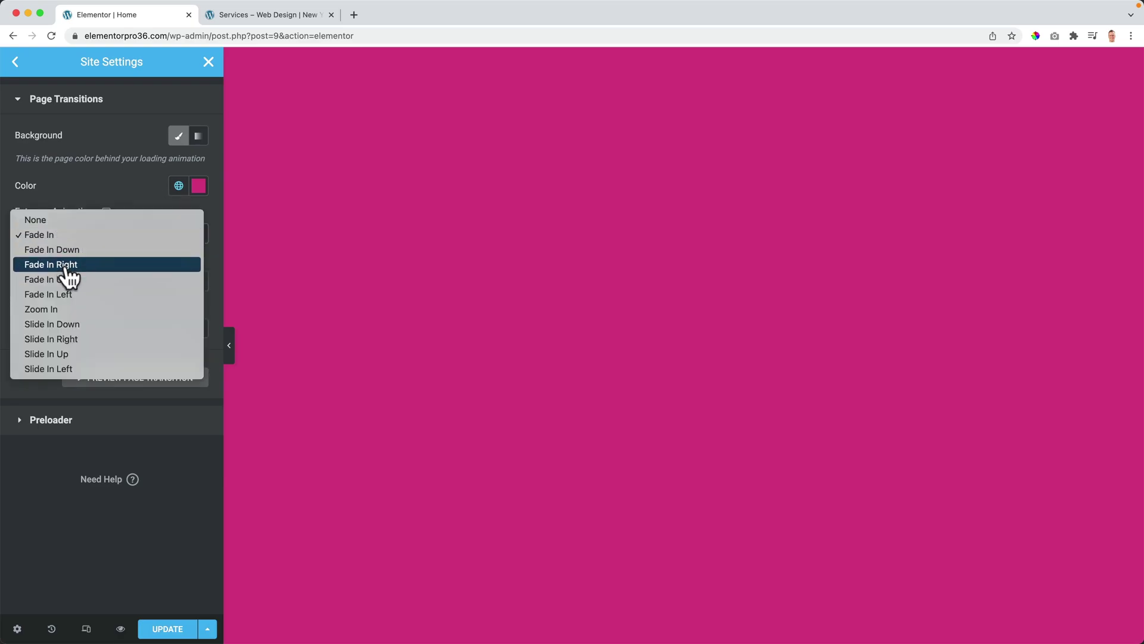
pyautogui.click(86, 340)
# Step: Set the exit animation to Slide Out Left, save, and switch to the Services tab
pyautogui.click(101, 282)
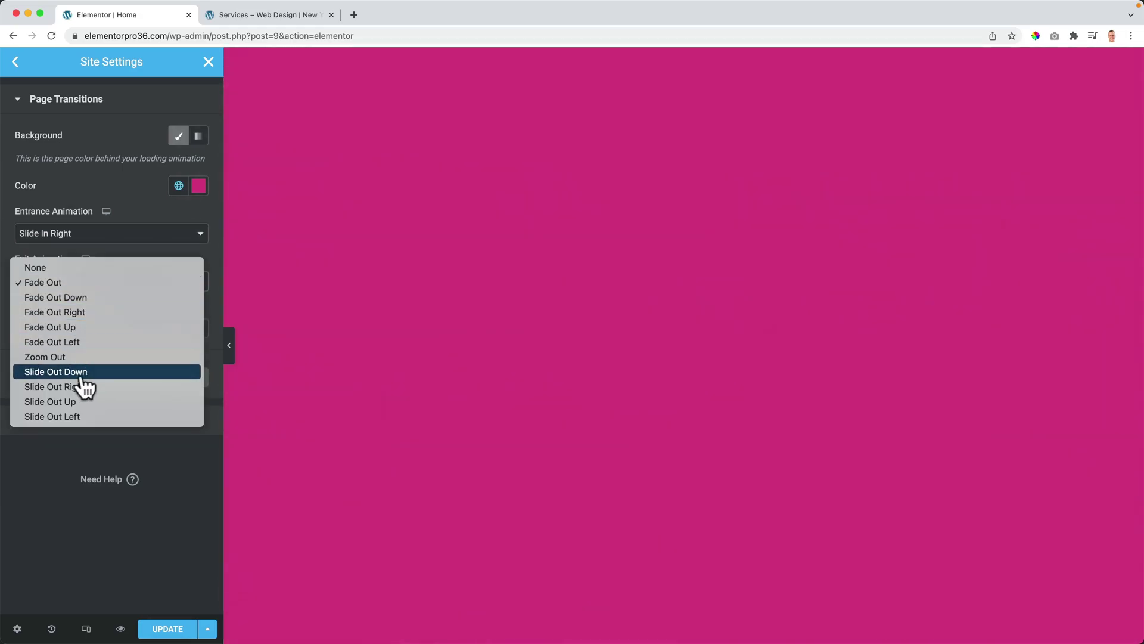
pyautogui.click(76, 416)
pyautogui.click(173, 627)
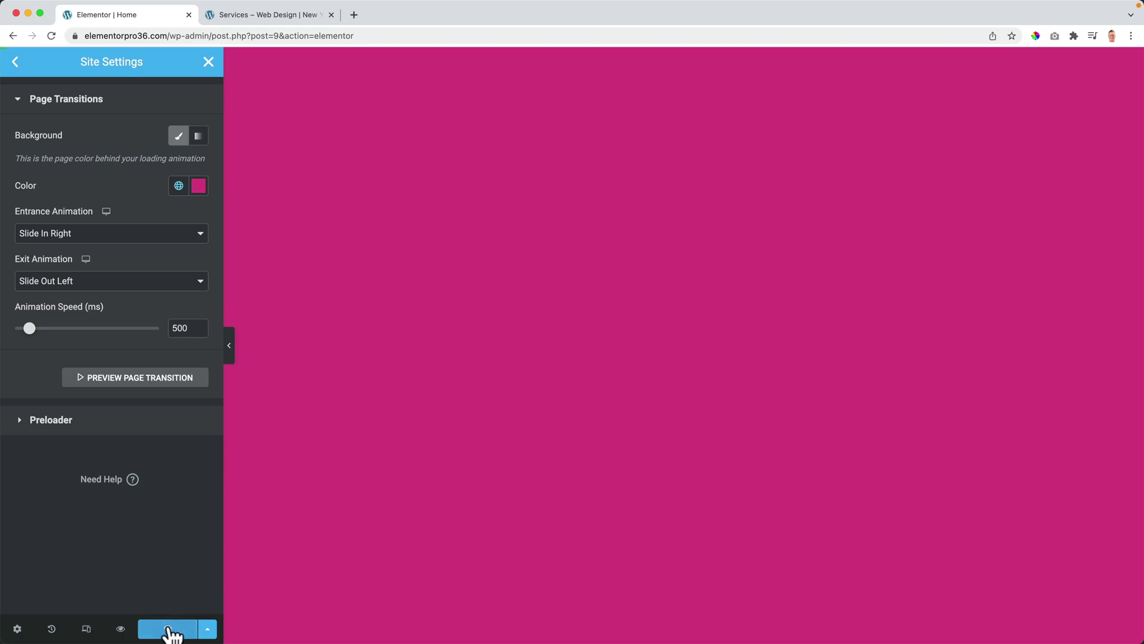
pyautogui.click(236, 18)
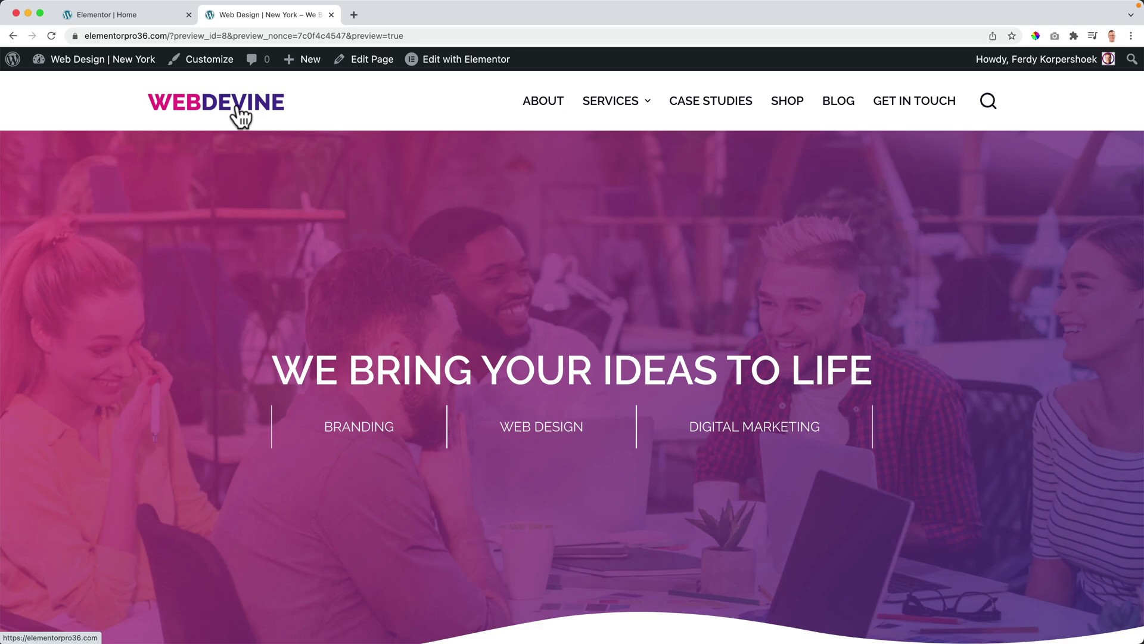
# Step: Watch the slide transition on the home and About pages, then return to Elementor
pyautogui.click(239, 108)
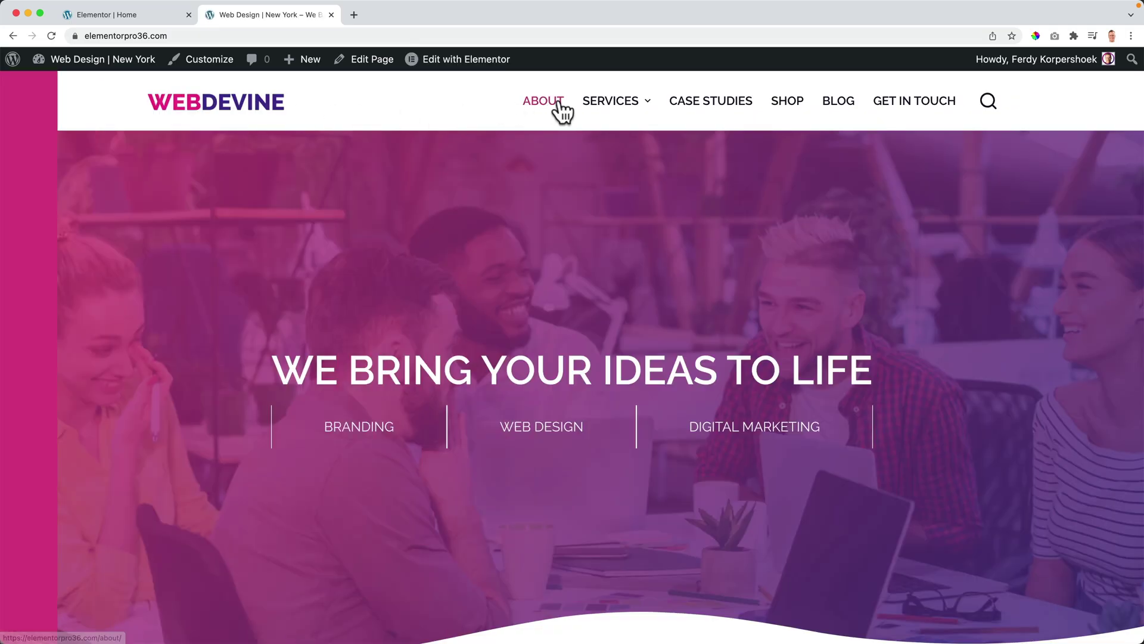
pyautogui.click(558, 101)
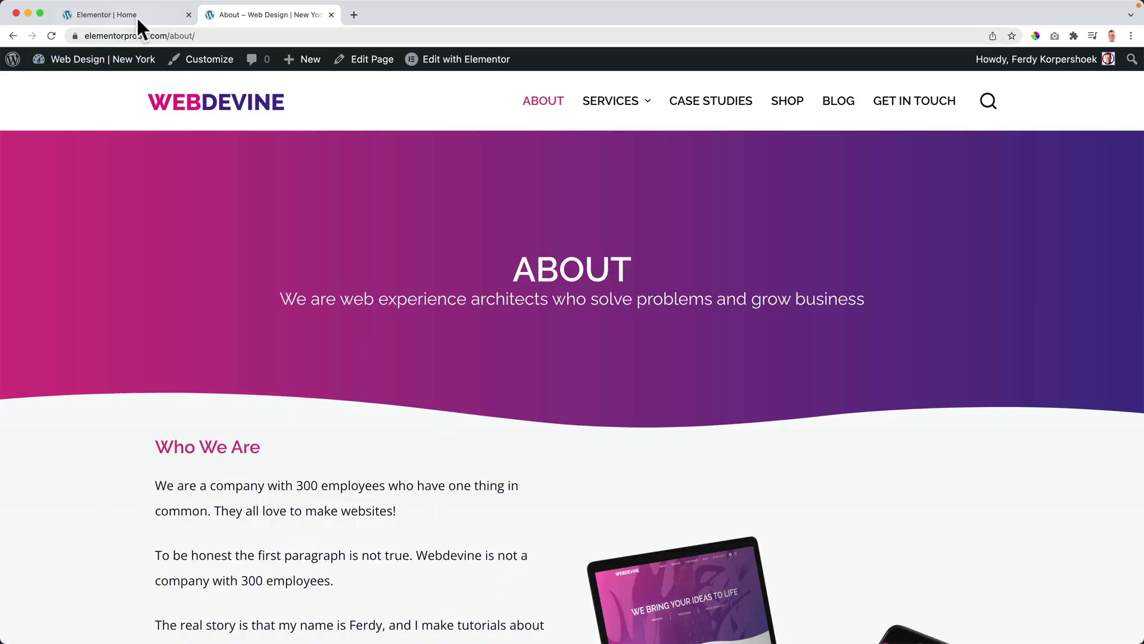
pyautogui.click(137, 18)
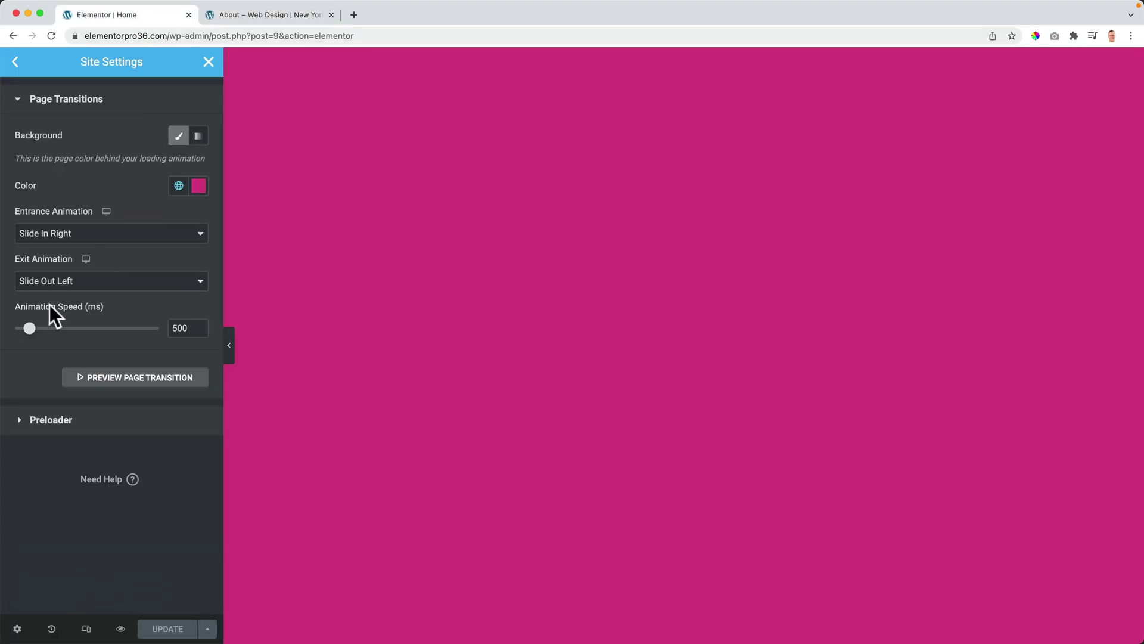
# Step: Set the transition speed to 1000 ms over a gradient of the global Primary and Accent colours
pyautogui.moveTo(30, 329); pyautogui.dragTo(37, 331)
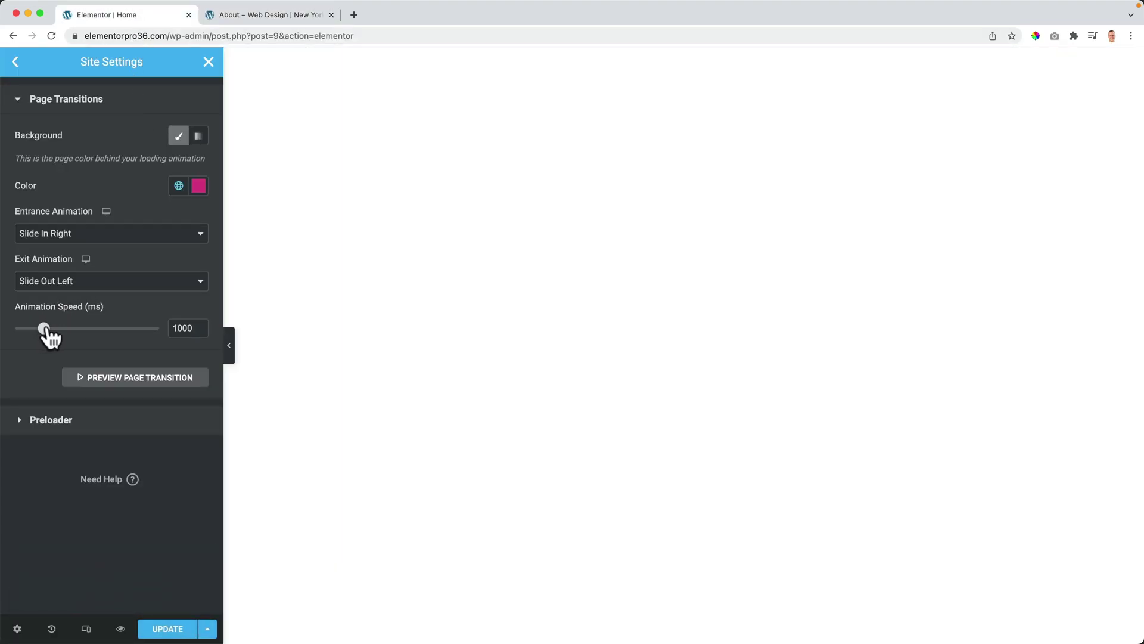
pyautogui.click(200, 137)
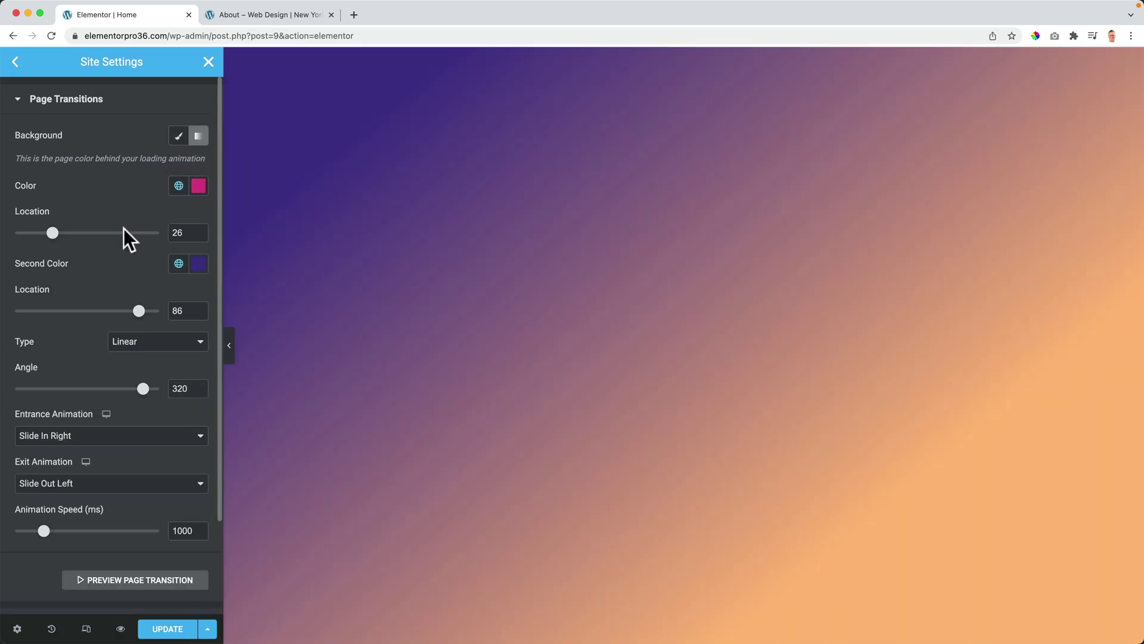
pyautogui.click(179, 185)
pyautogui.click(84, 259)
pyautogui.click(179, 265)
pyautogui.click(81, 409)
# Step: Set both gradient colour locations to 50
pyautogui.moveTo(139, 312); pyautogui.dragTo(15, 311)
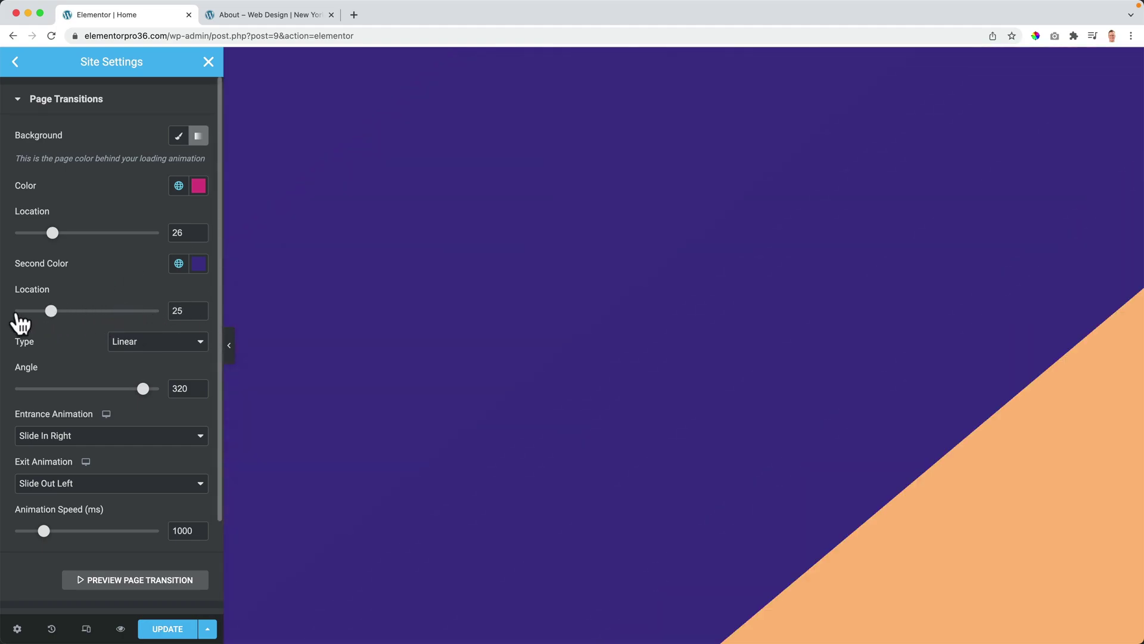
pyautogui.moveTo(145, 389); pyautogui.dragTo(144, 389)
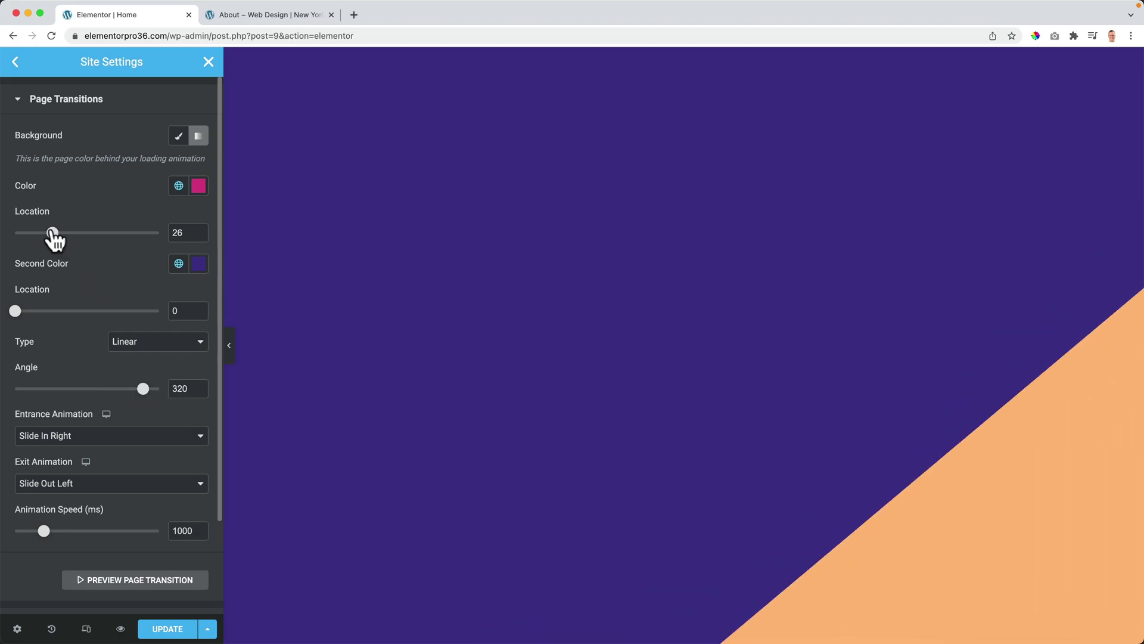
pyautogui.moveTo(52, 234); pyautogui.dragTo(15, 233)
pyautogui.moveTo(16, 311); pyautogui.dragTo(159, 311)
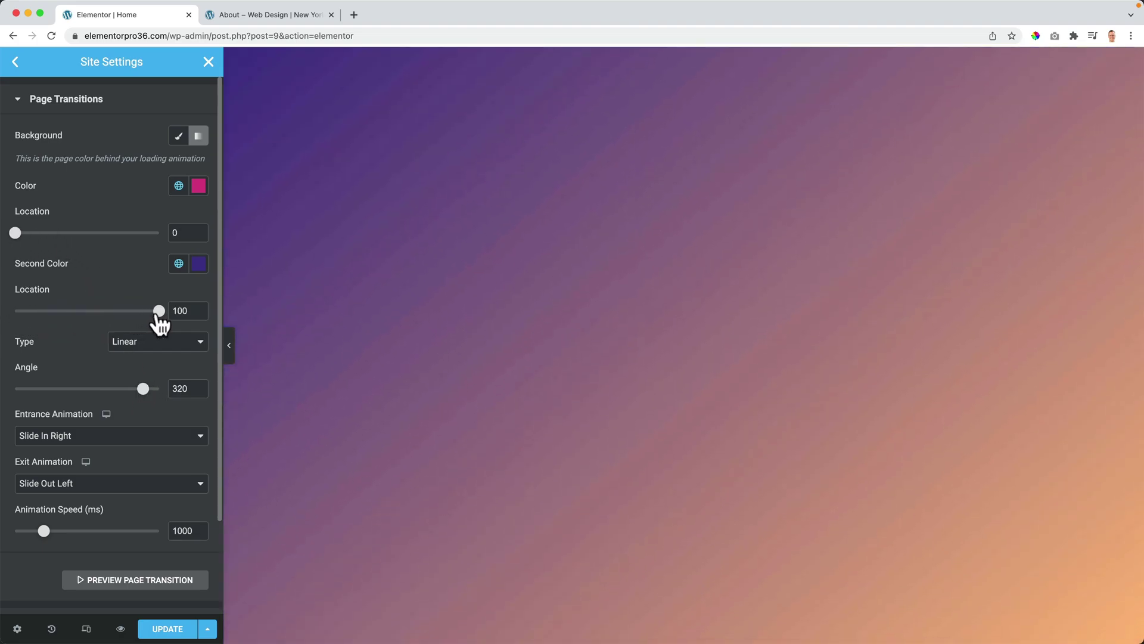
pyautogui.moveTo(194, 235); pyautogui.dragTo(148, 242)
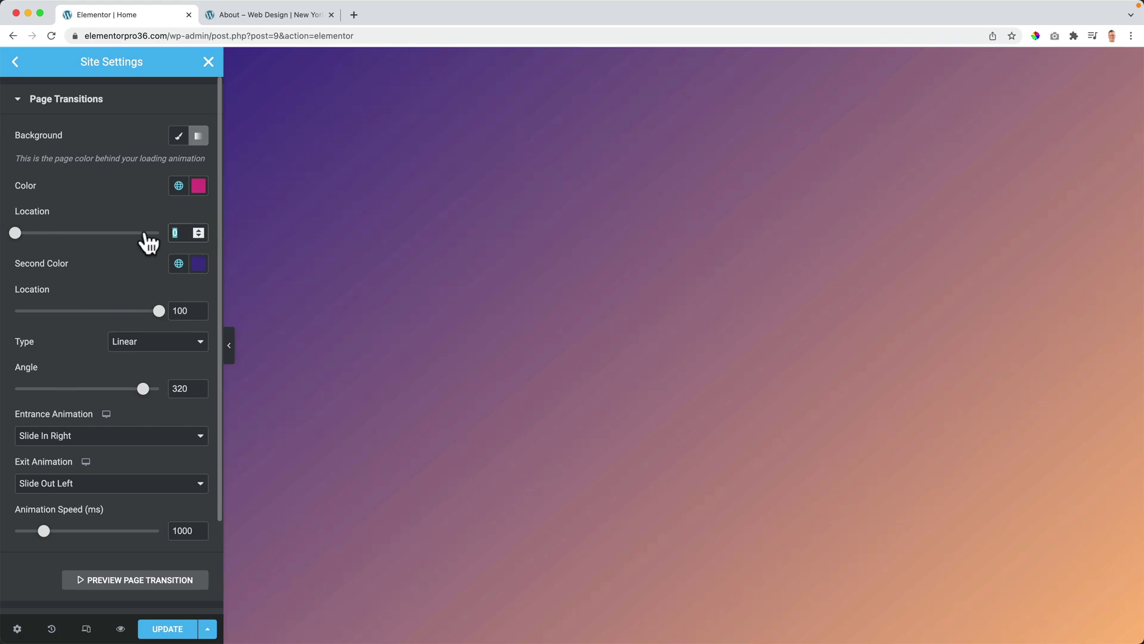
pyautogui.write('5050')
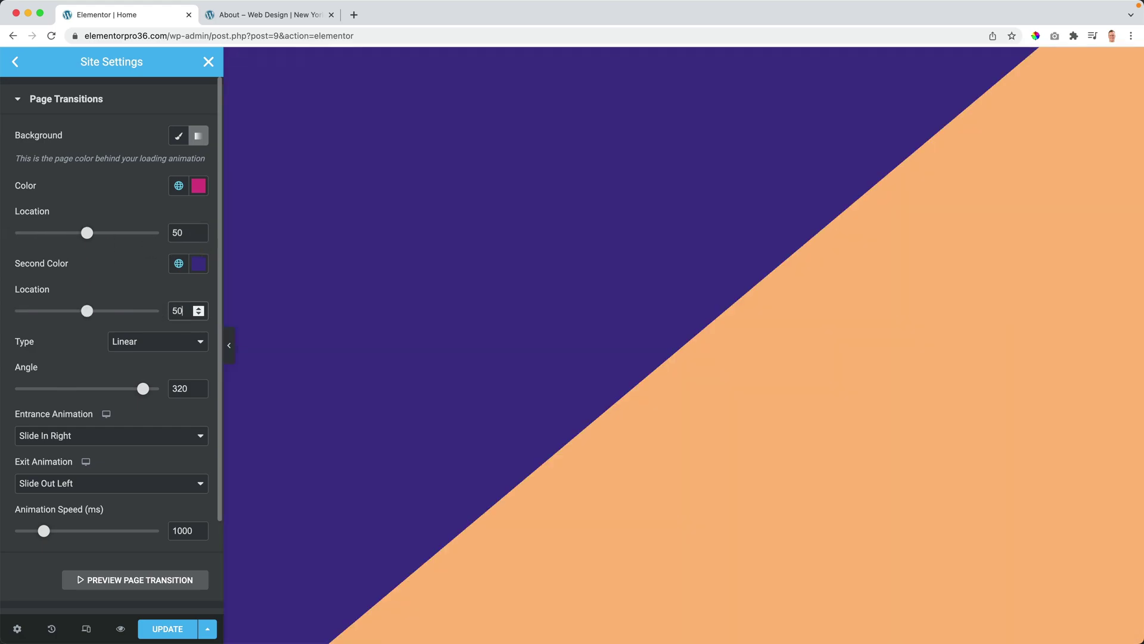
# Step: Make the gradient Radial, save with Update, and switch to the About page tab
pyautogui.click(136, 341)
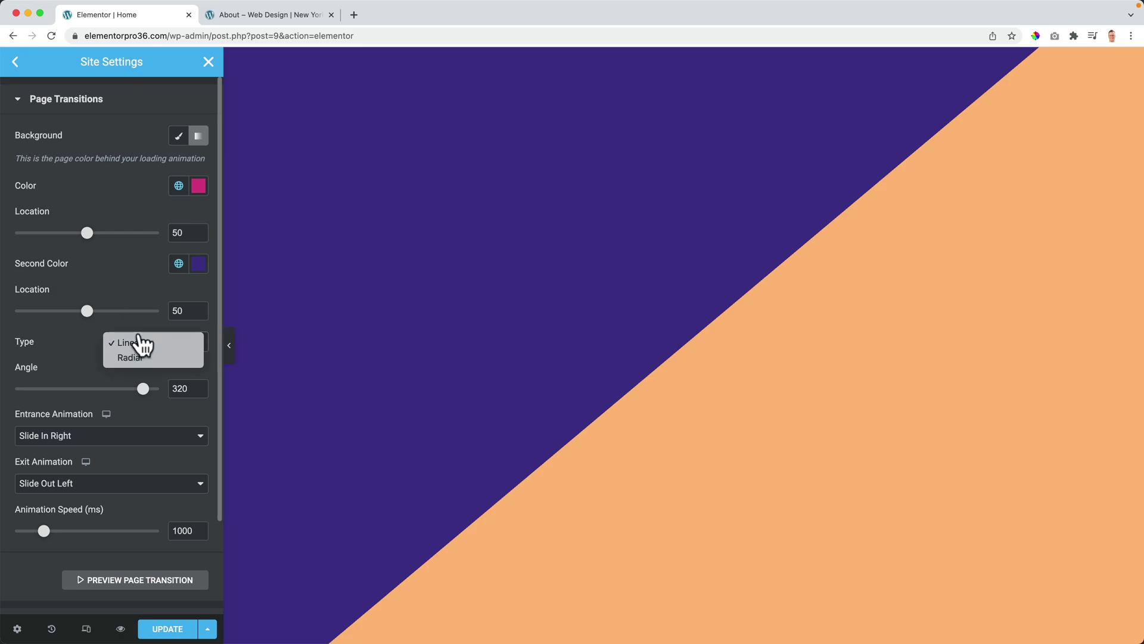
pyautogui.click(142, 360)
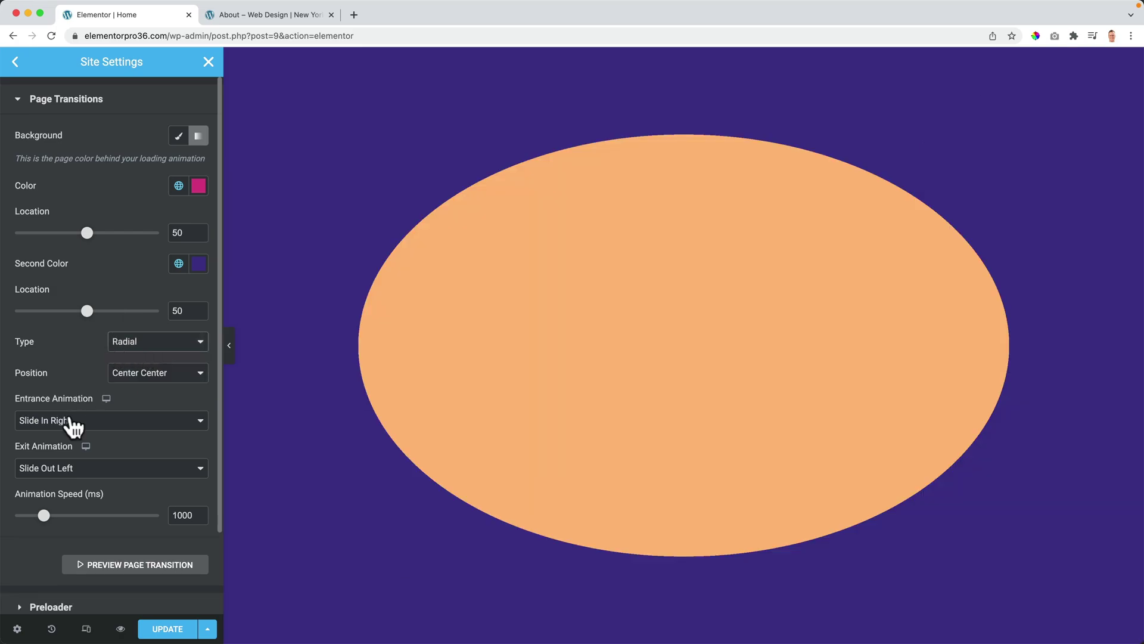
pyautogui.click(167, 629)
pyautogui.click(255, 26)
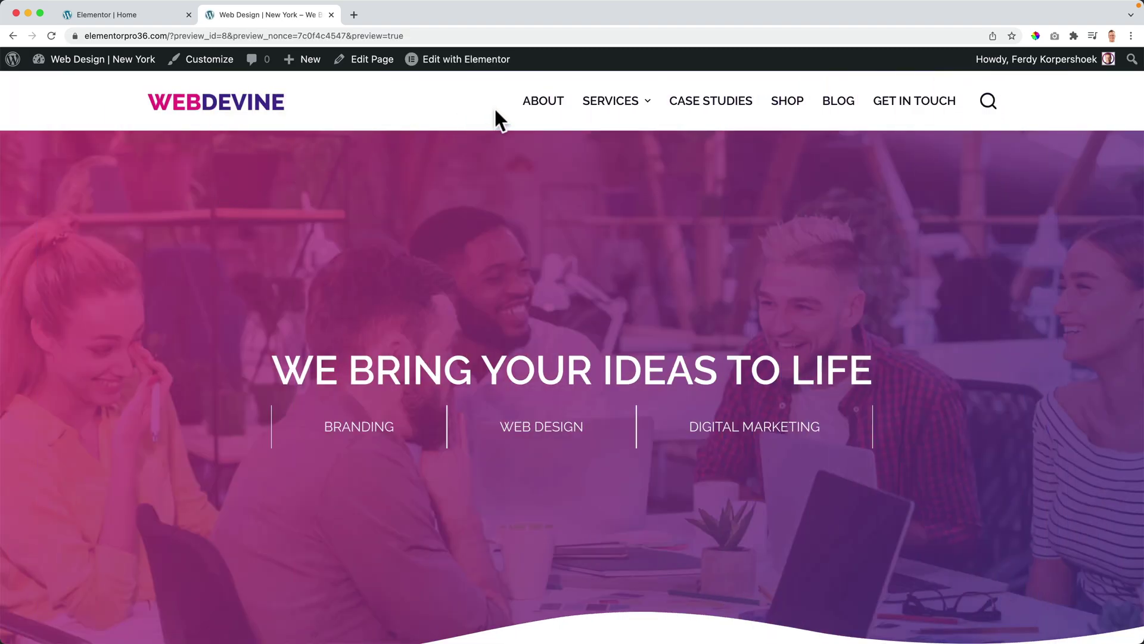
# Step: Load the About page to preview the radial transition, then return to the Elementor settings
pyautogui.click(547, 106)
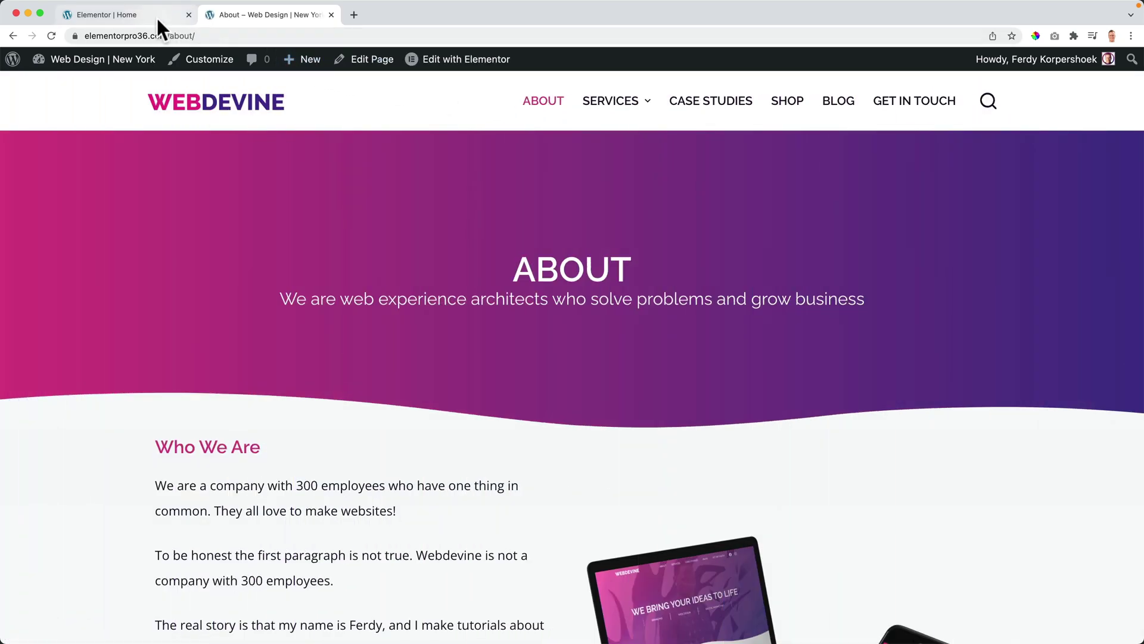
pyautogui.click(158, 20)
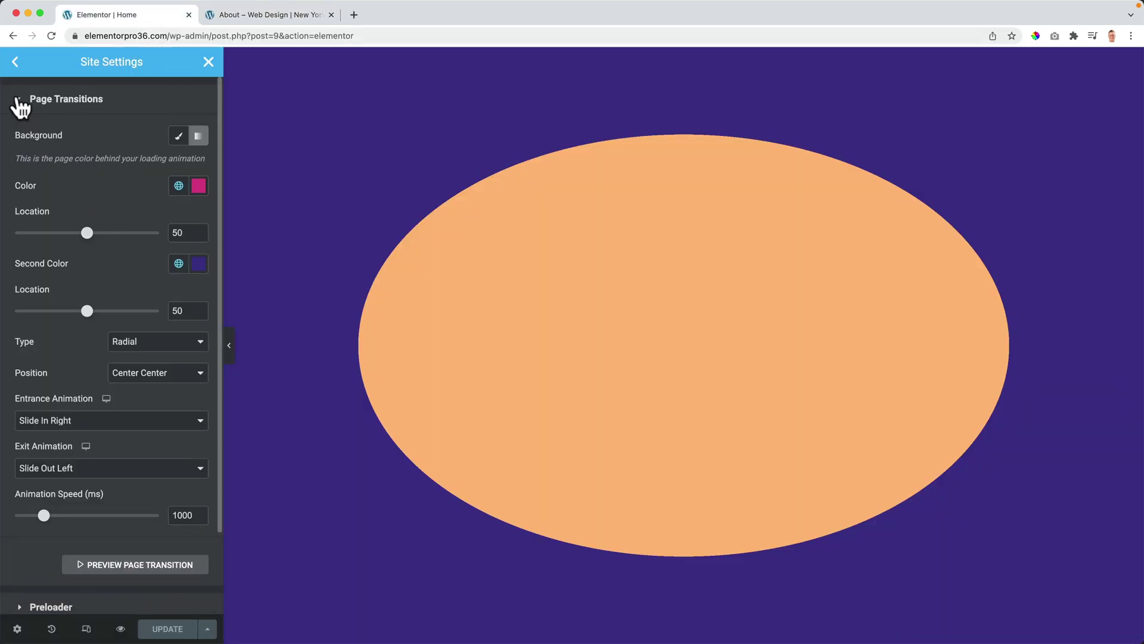
# Step: Collapse Page Transitions and set the Preloader type to Animation
pyautogui.click(23, 100)
pyautogui.click(22, 146)
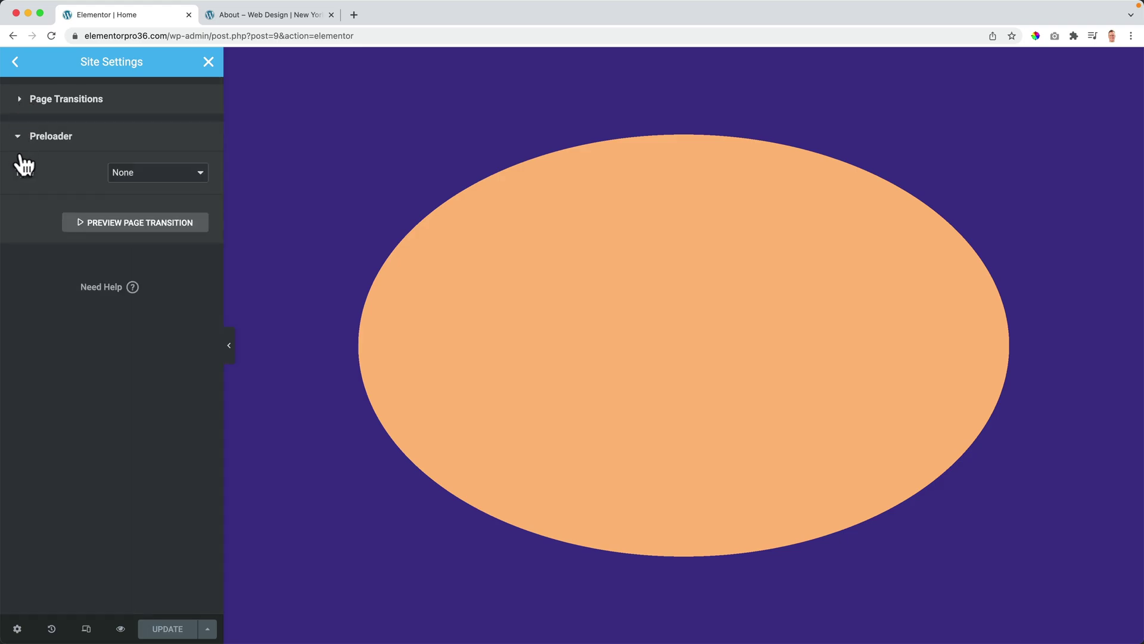
pyautogui.click(146, 174)
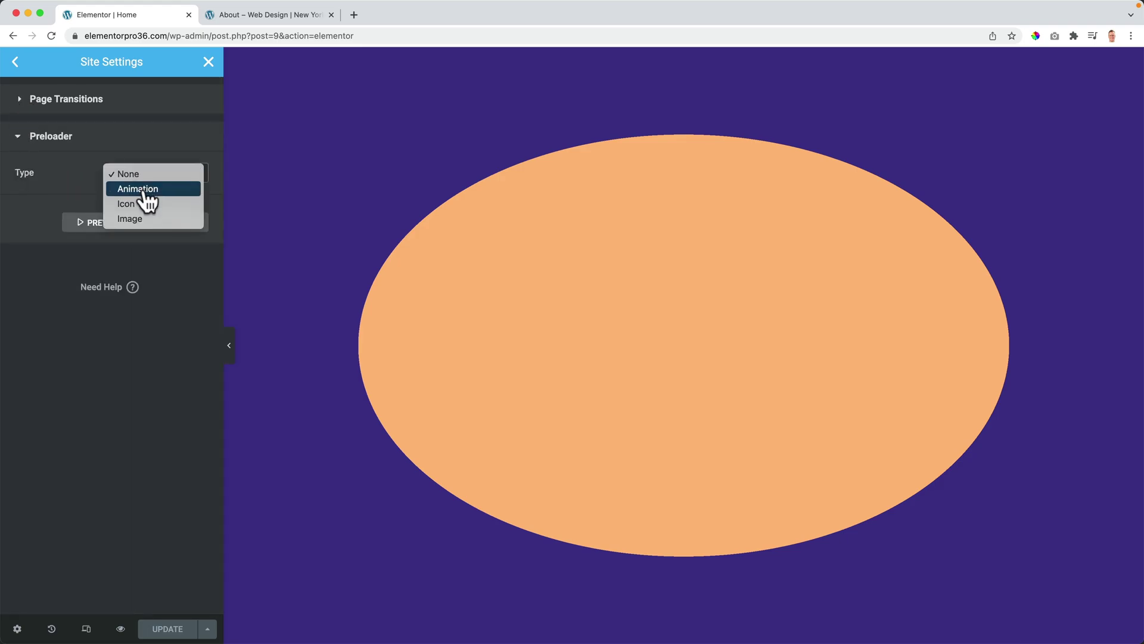
pyautogui.click(146, 189)
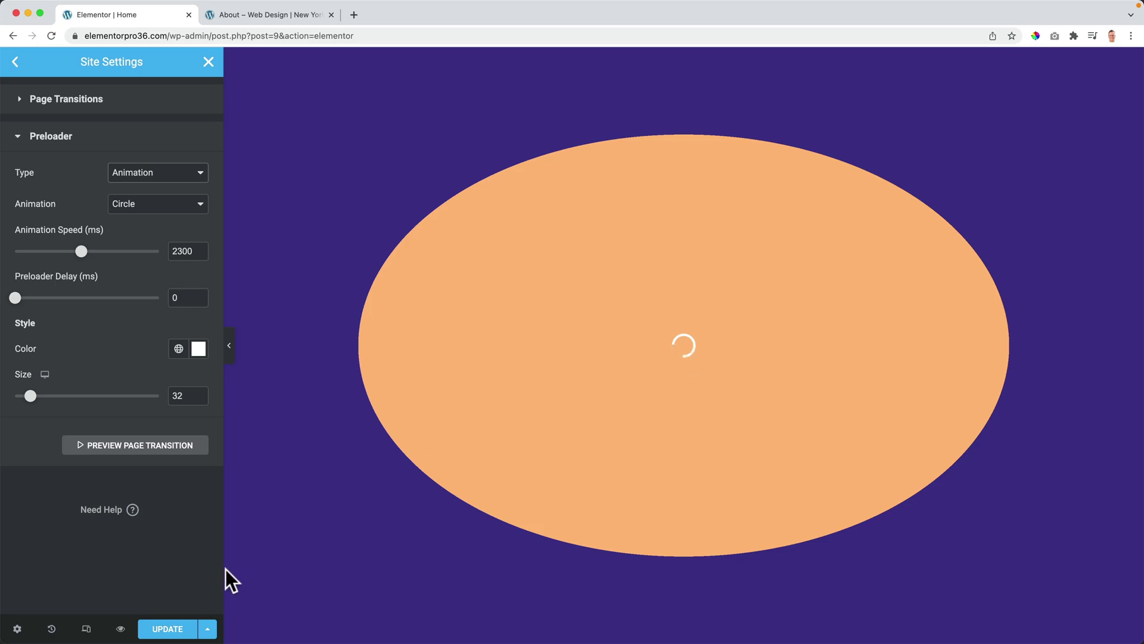
# Step: Reload the live site, visit the About and home pages to watch the preloader, and return
pyautogui.click(255, 14)
pyautogui.press('super+r')
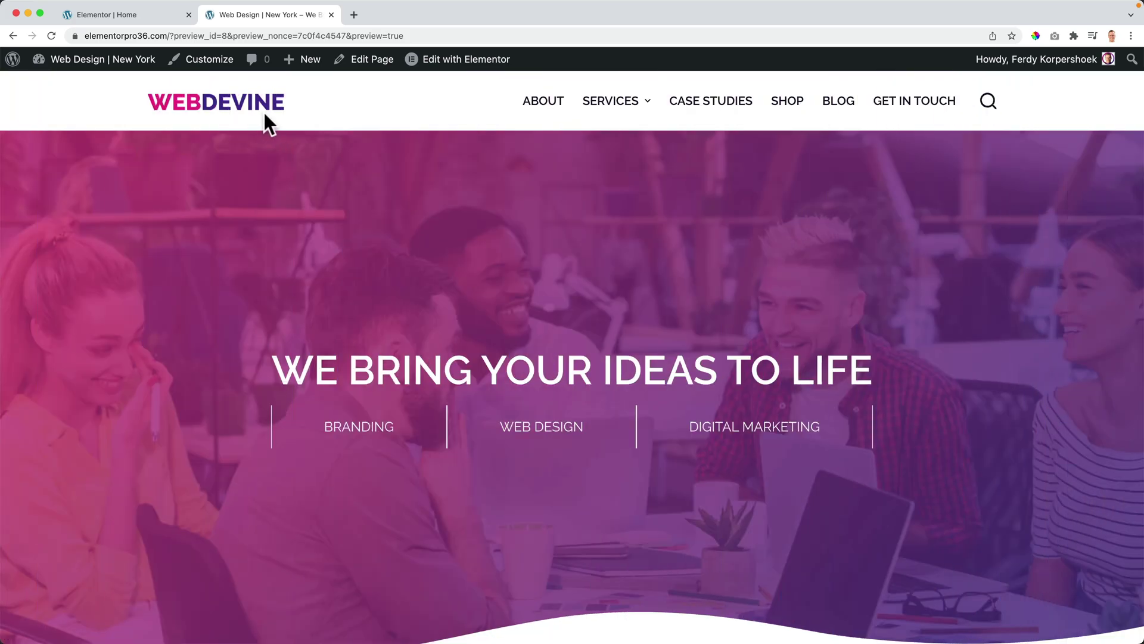
pyautogui.click(550, 101)
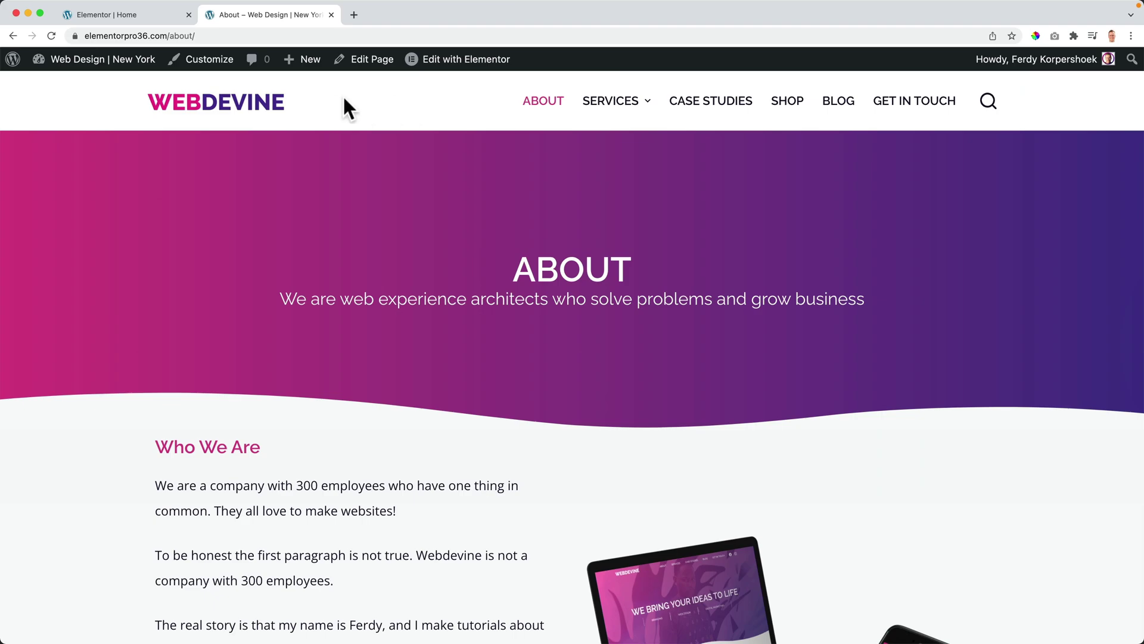
pyautogui.click(272, 105)
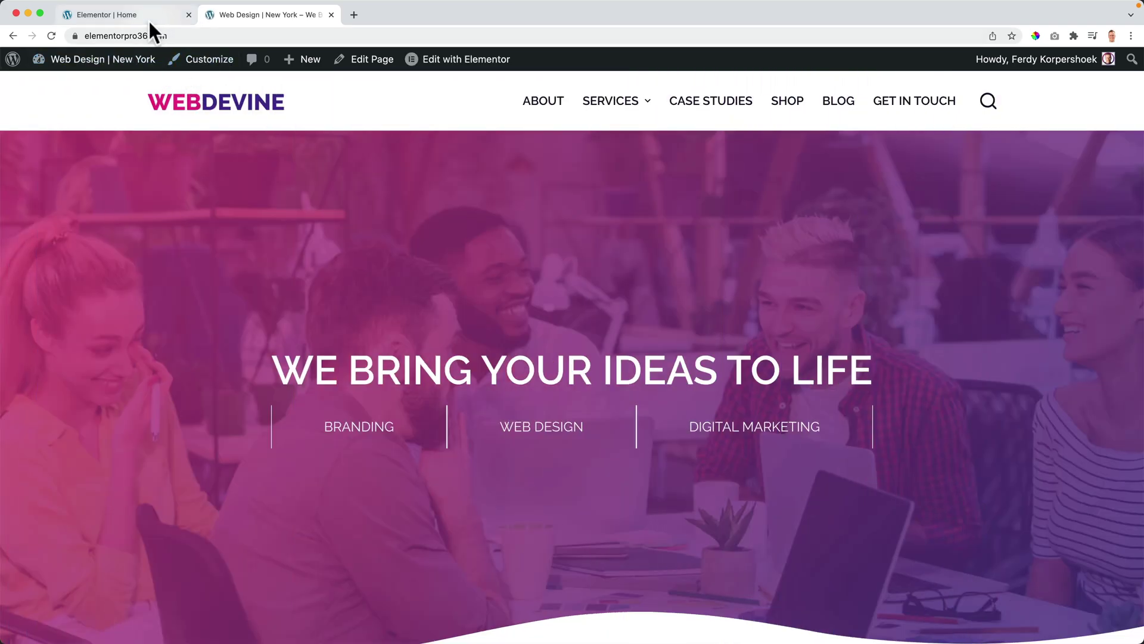
pyautogui.click(150, 22)
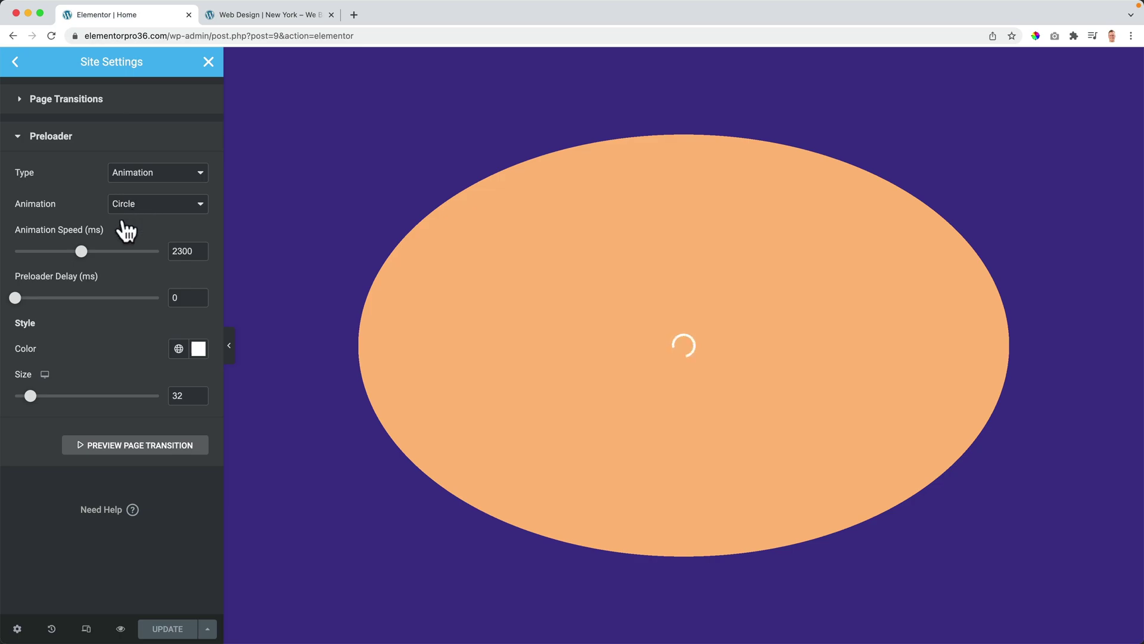
# Step: Set the preloader to 1100 ms and size 134, settling on the Nested Spinners animation
pyautogui.moveTo(83, 253); pyautogui.dragTo(55, 255)
pyautogui.click(140, 207)
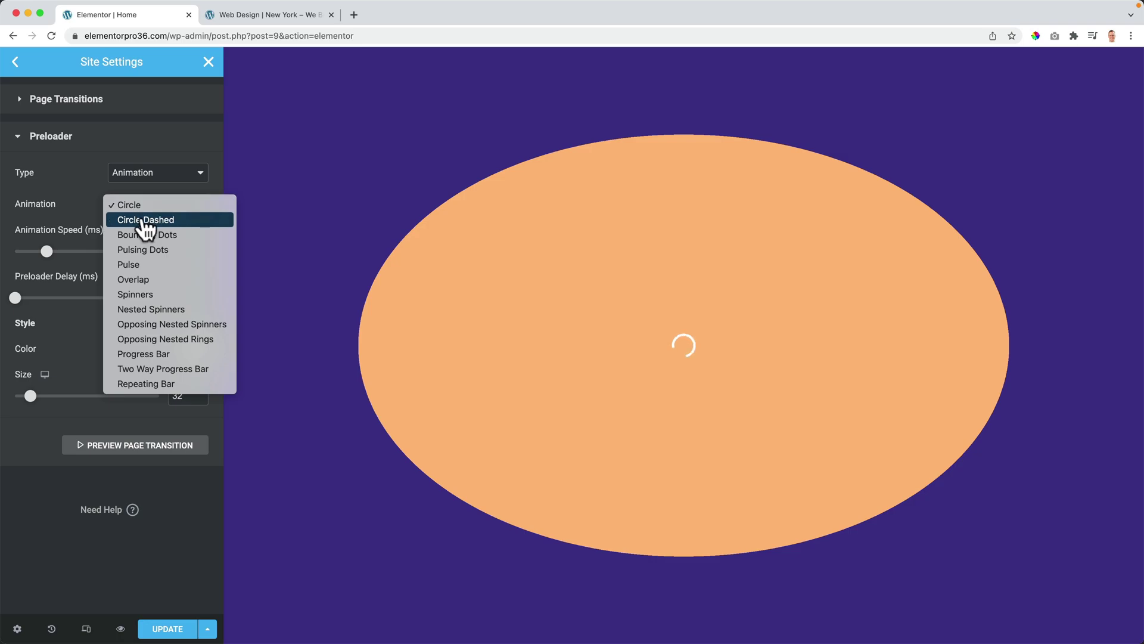
pyautogui.click(143, 219)
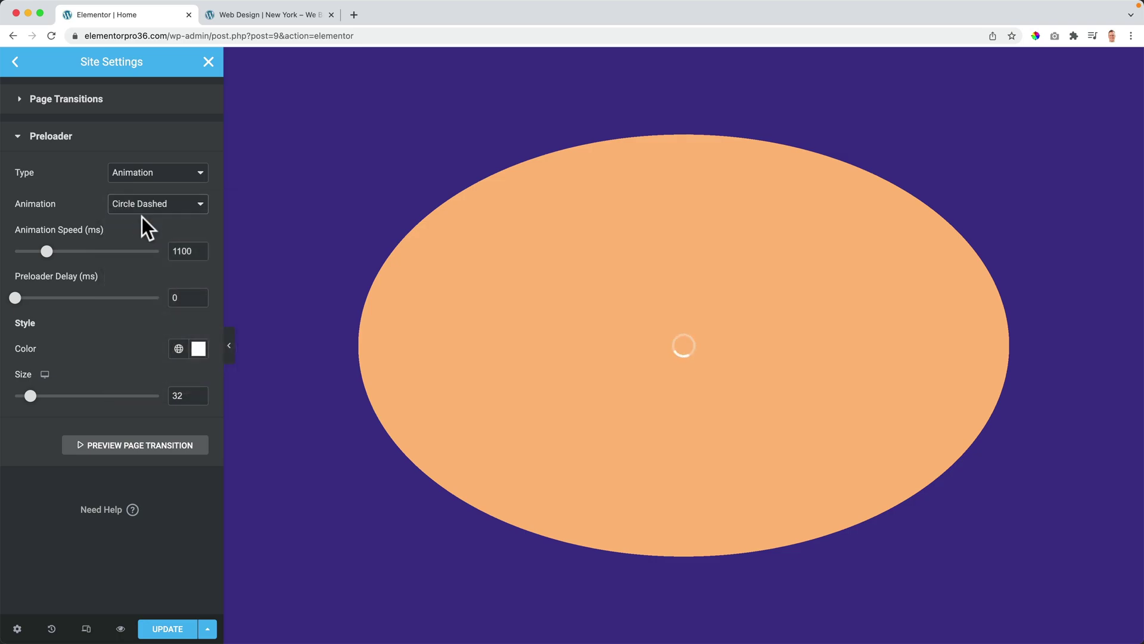
pyautogui.click(141, 213)
pyautogui.click(141, 220)
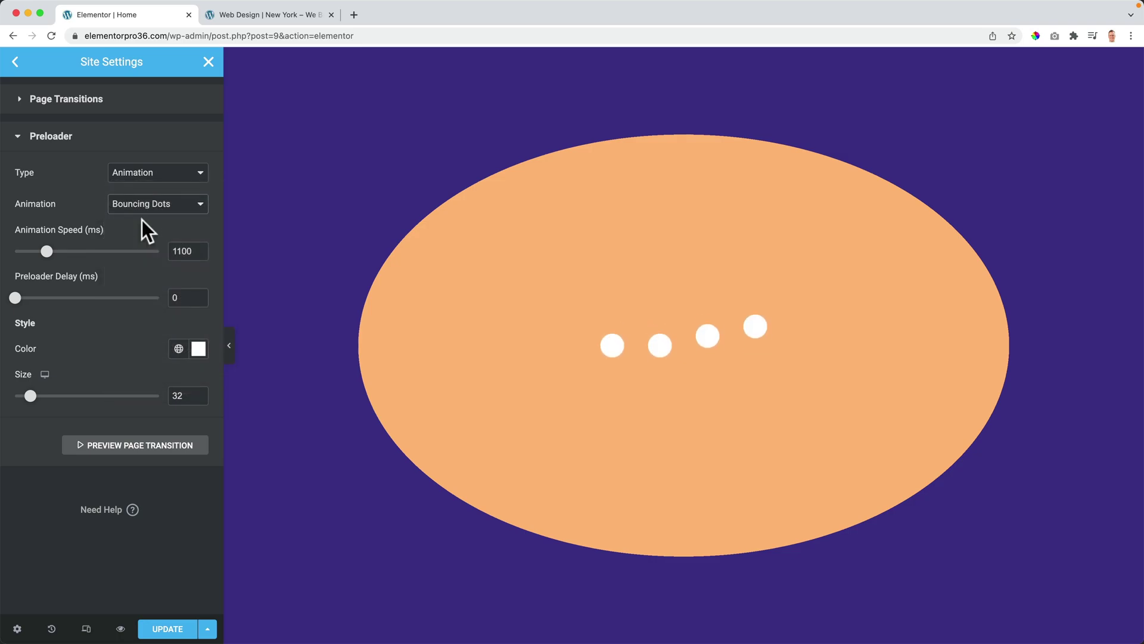
pyautogui.moveTo(32, 385); pyautogui.dragTo(80, 395)
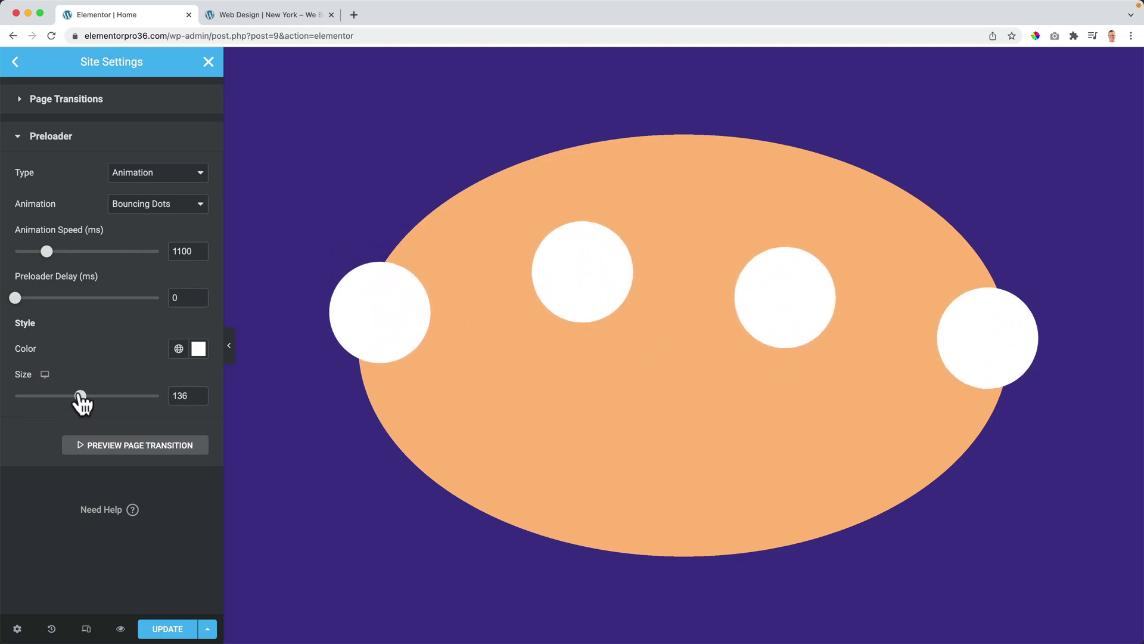
pyautogui.click(140, 209)
pyautogui.click(144, 278)
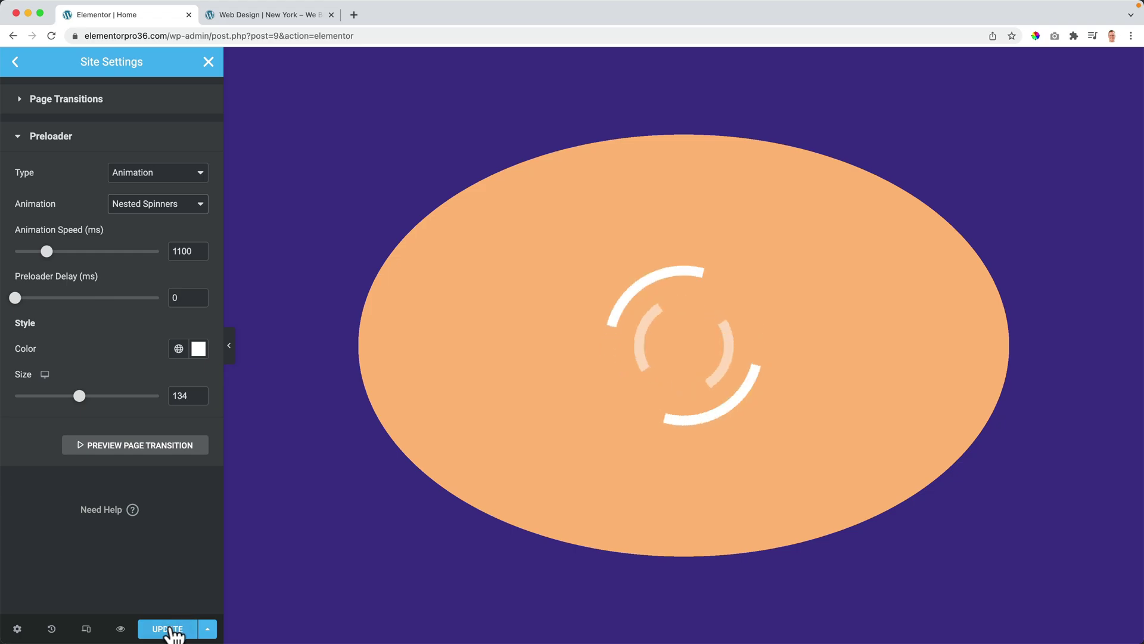
# Step: Reload the live home page to watch the preloader, then return to the editor
pyautogui.click(253, 16)
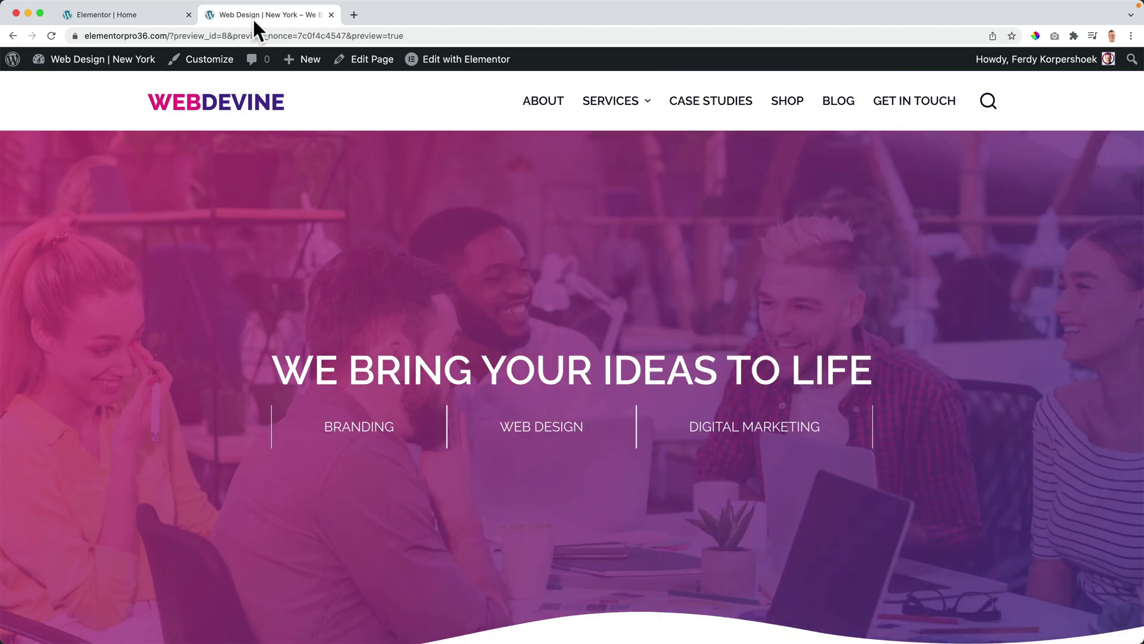
pyautogui.click(241, 109)
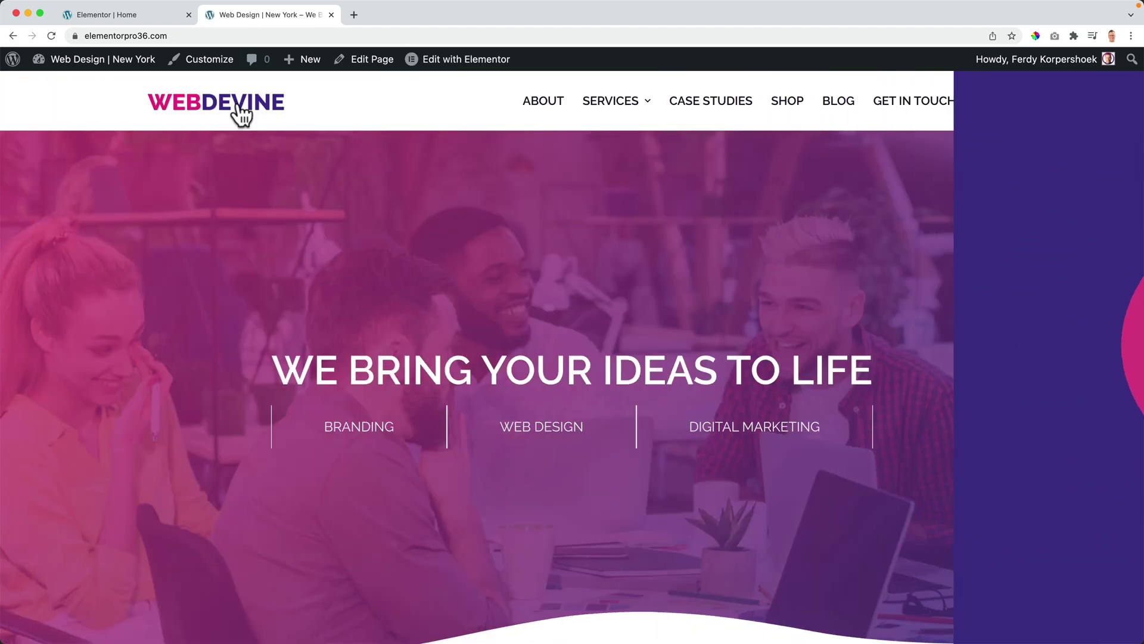
pyautogui.click(153, 16)
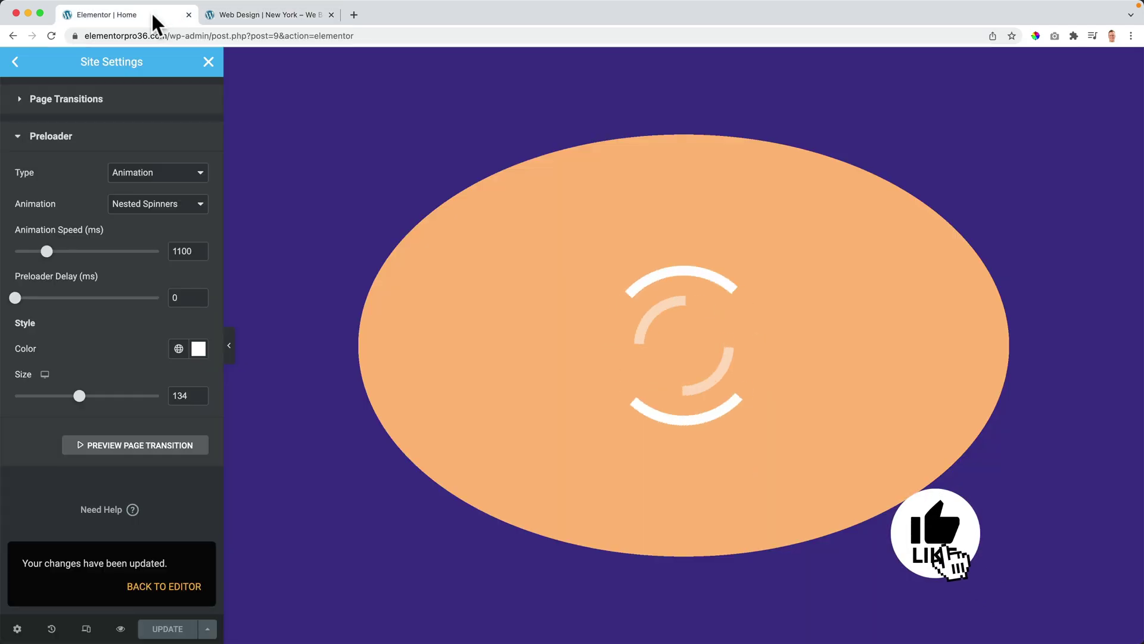
# Step: Set the page transition background colour to semi-transparent black #000000CC
pyautogui.click(34, 100)
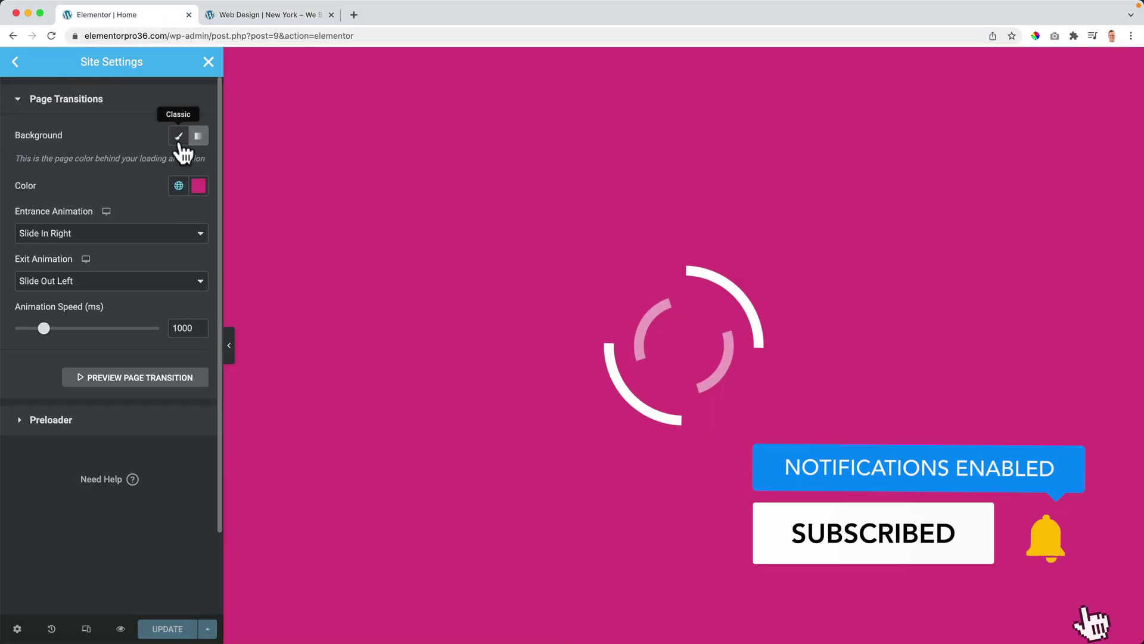
pyautogui.click(197, 187)
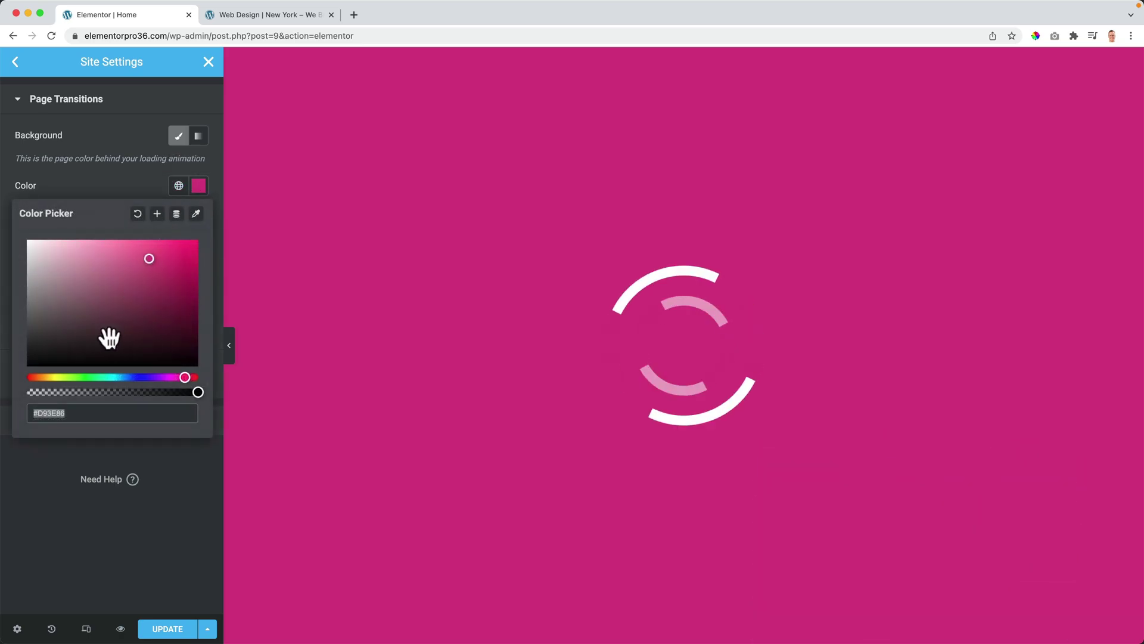
pyautogui.moveTo(109, 339); pyautogui.dragTo(15, 377)
pyautogui.moveTo(195, 393); pyautogui.dragTo(164, 394)
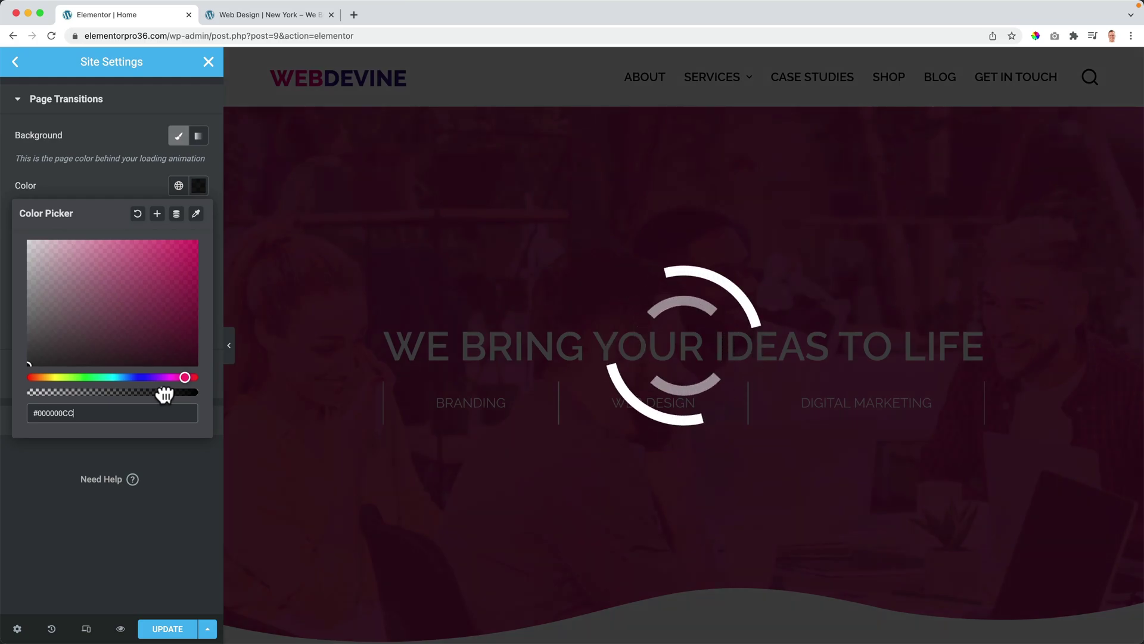
pyautogui.click(139, 451)
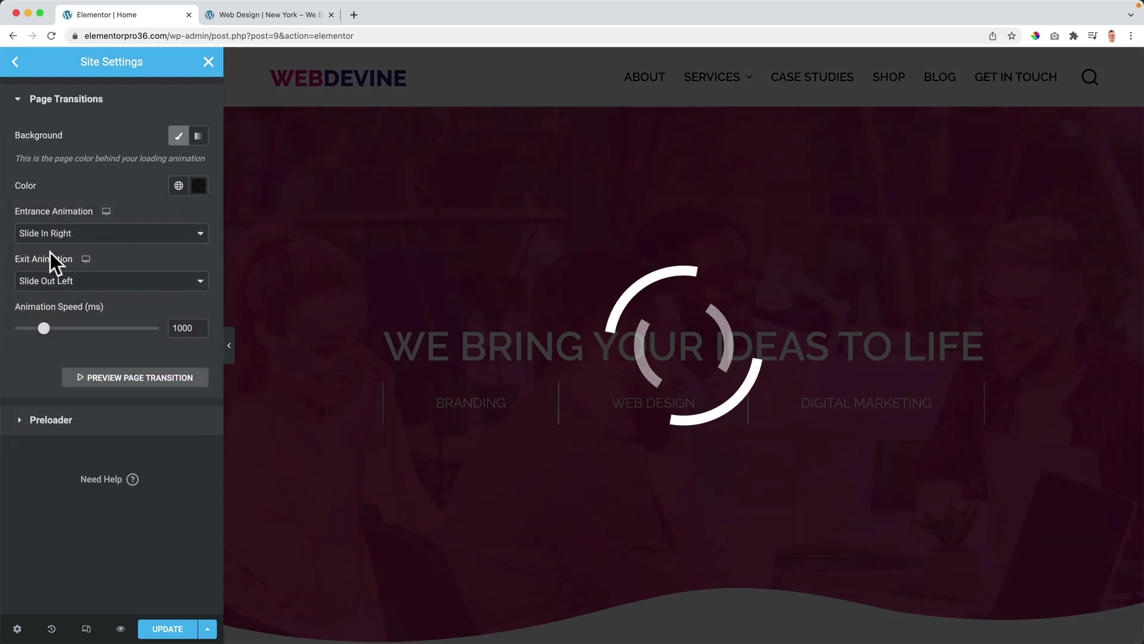
# Step: Set the entrance to Fade In, exit to Fade Out, and speed to 850 ms
pyautogui.click(43, 238)
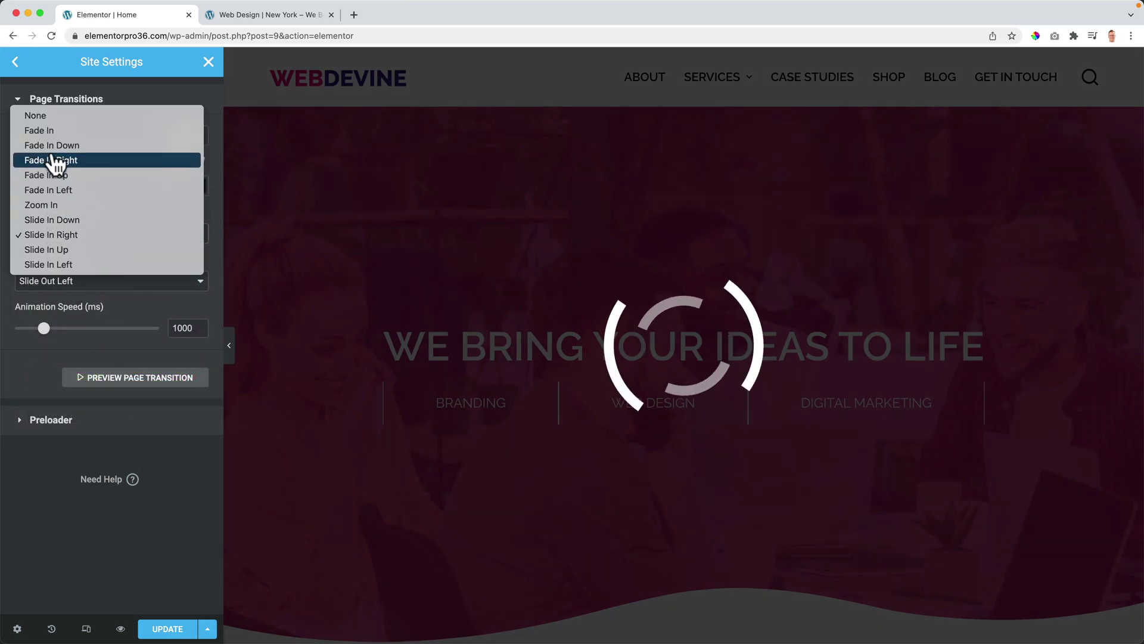
pyautogui.click(53, 131)
pyautogui.click(74, 287)
pyautogui.click(73, 154)
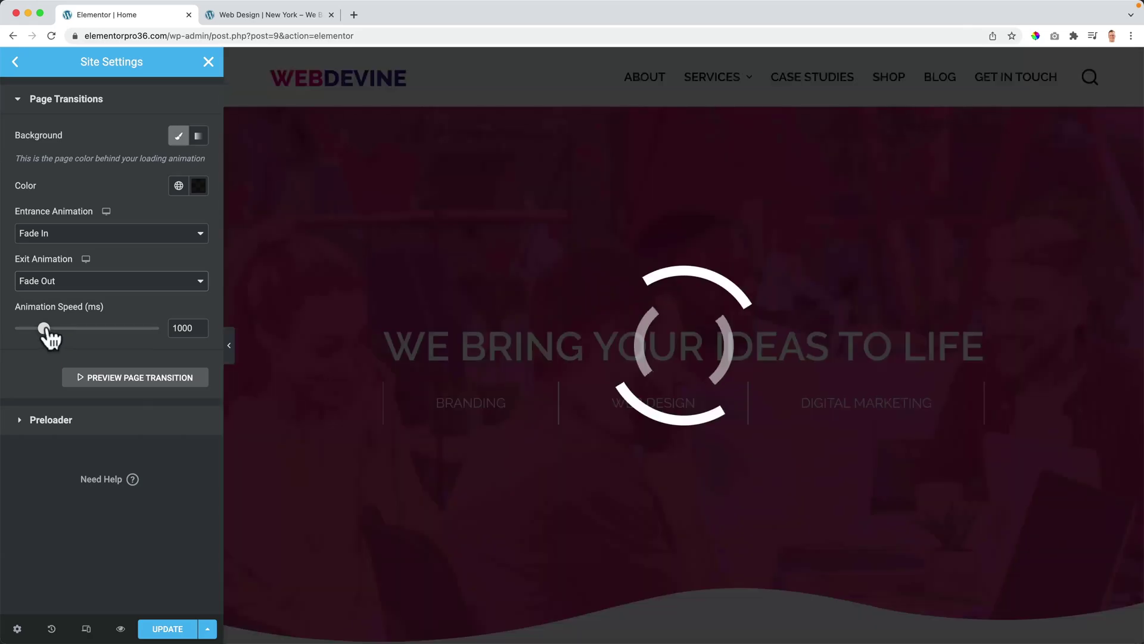
pyautogui.moveTo(52, 339); pyautogui.dragTo(45, 338)
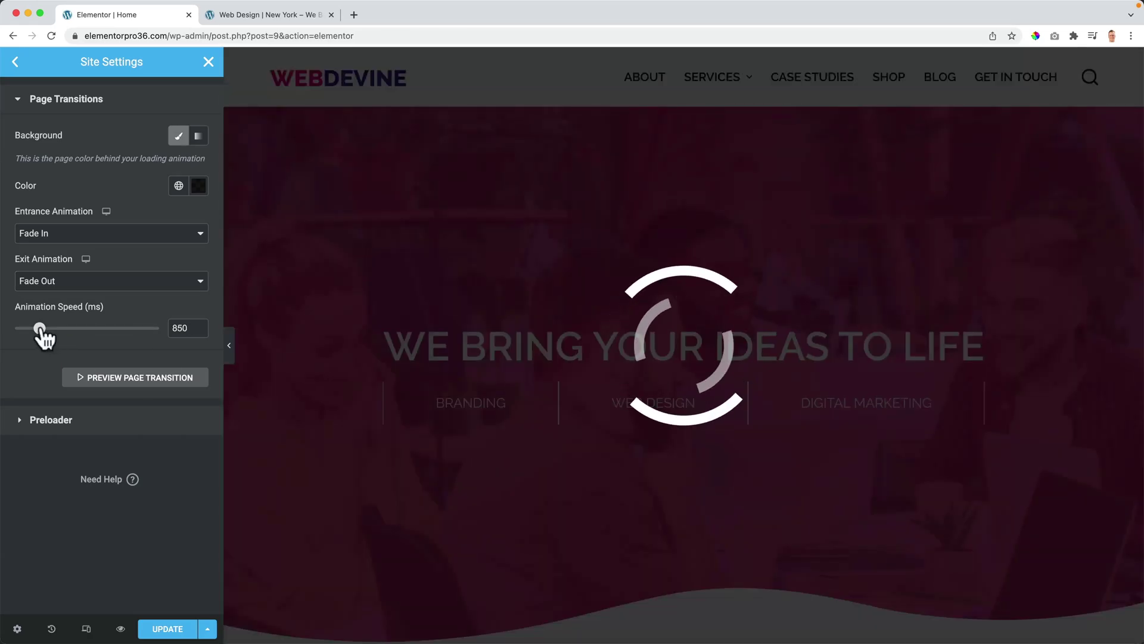
pyautogui.click(50, 420)
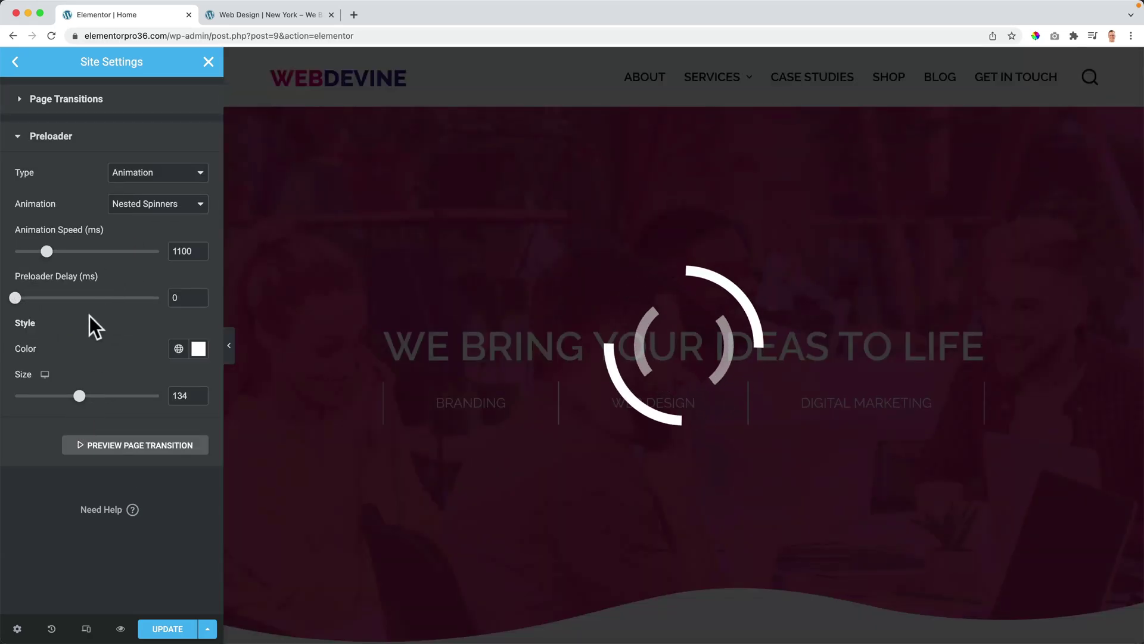
# Step: Set the preloader colour to red and browse the animation list
pyautogui.click(204, 352)
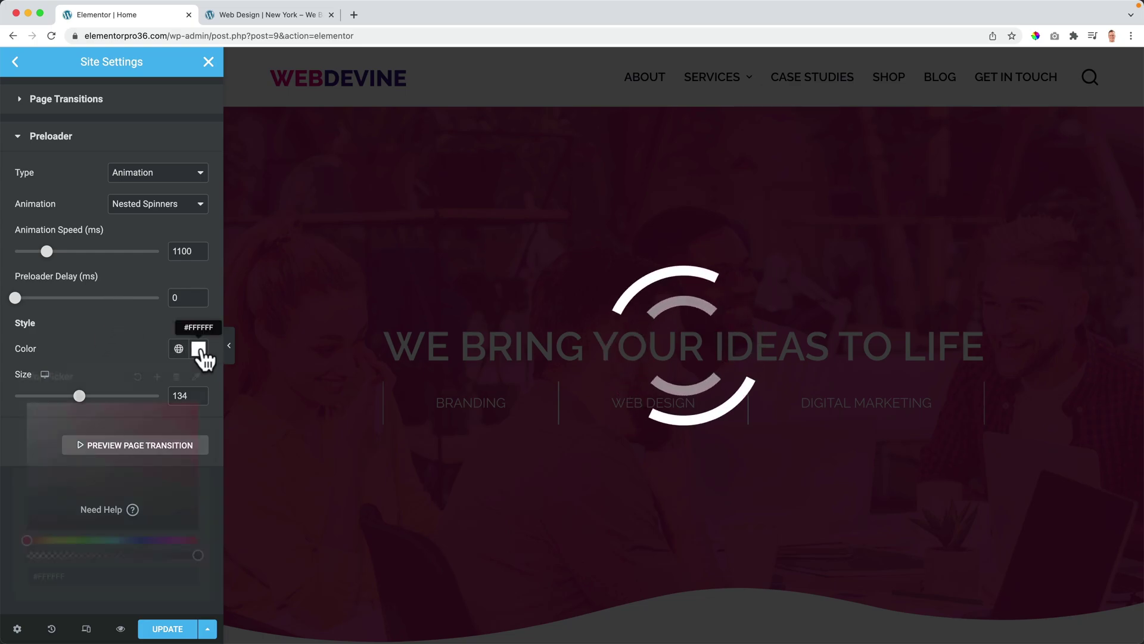
pyautogui.click(157, 322)
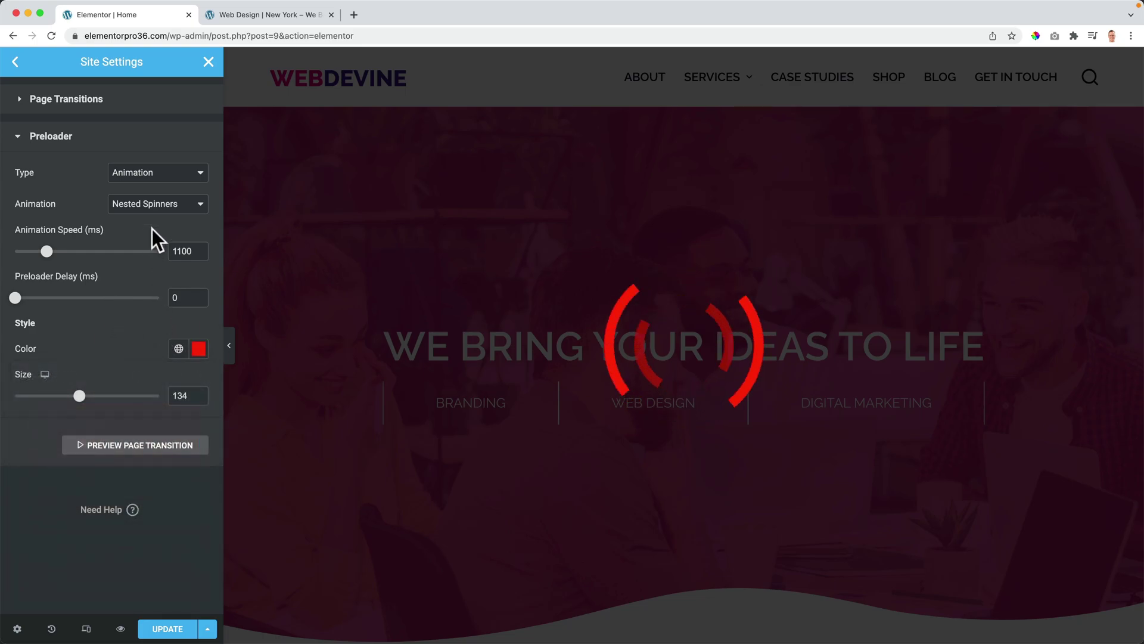
pyautogui.click(150, 204)
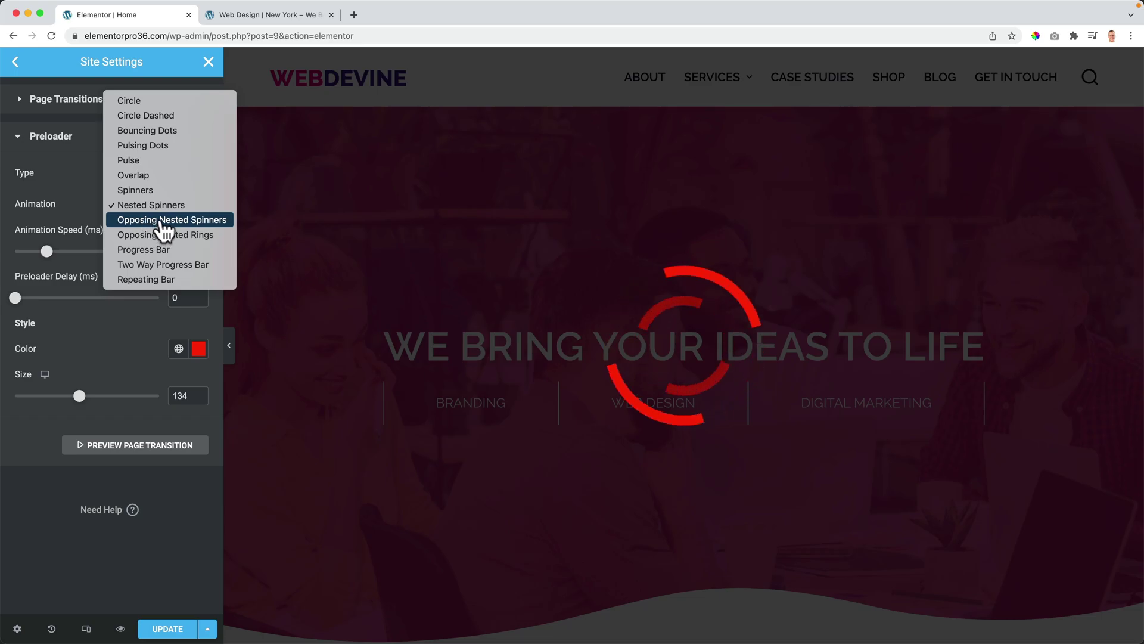
pyautogui.press('Escape')
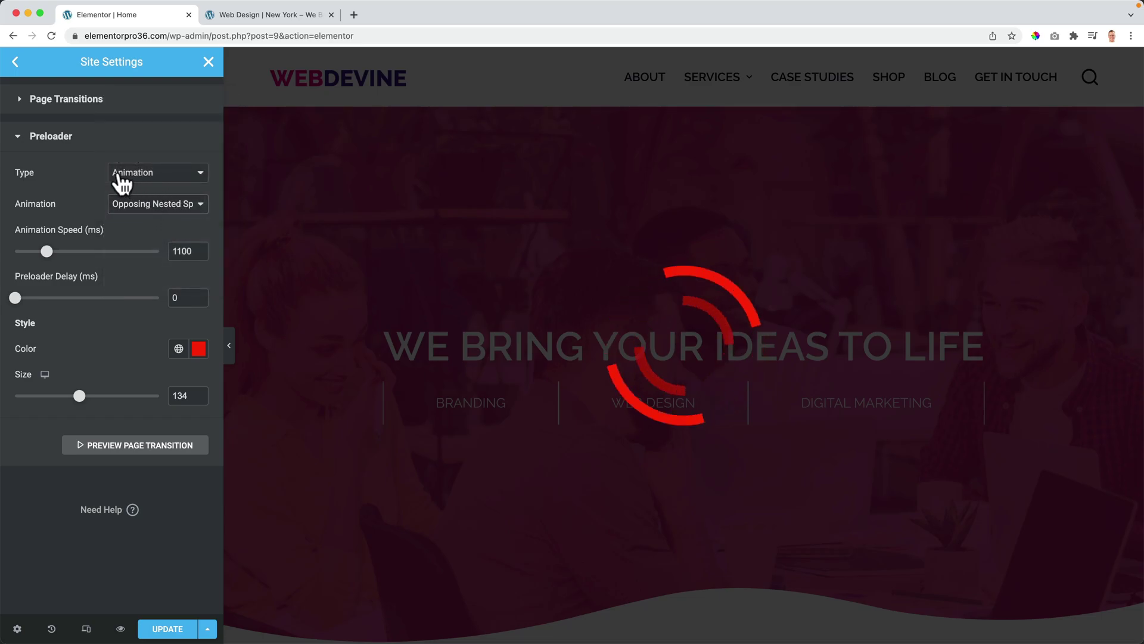
# Step: Make the preloader a near-white spinning shuttle icon at 2400 ms and save
pyautogui.click(174, 178)
pyautogui.click(149, 189)
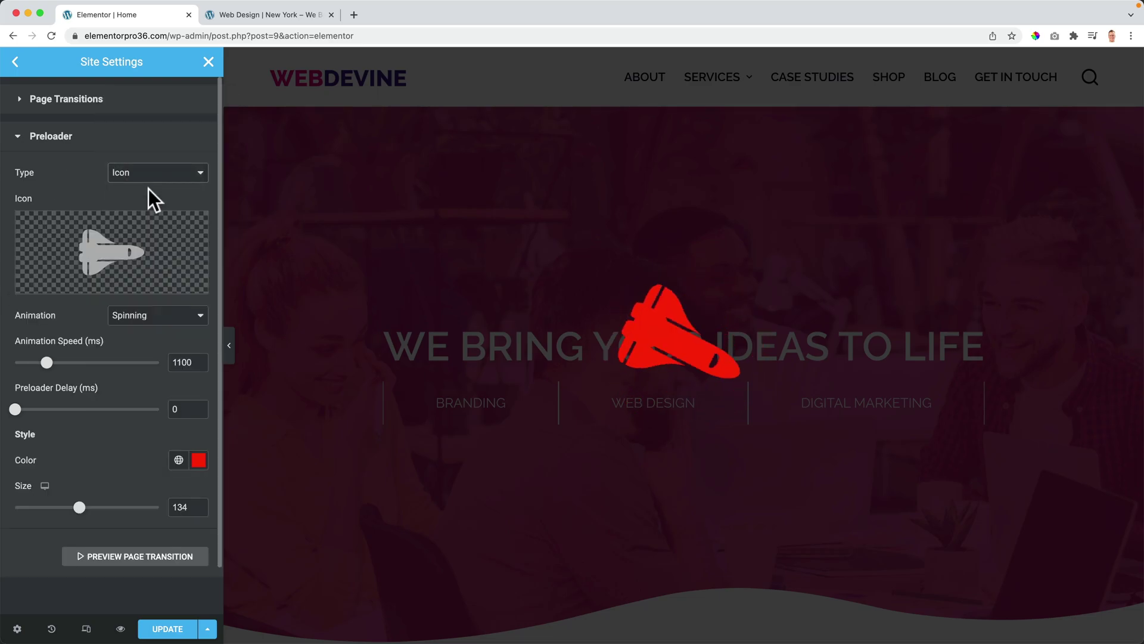
pyautogui.moveTo(128, 242)
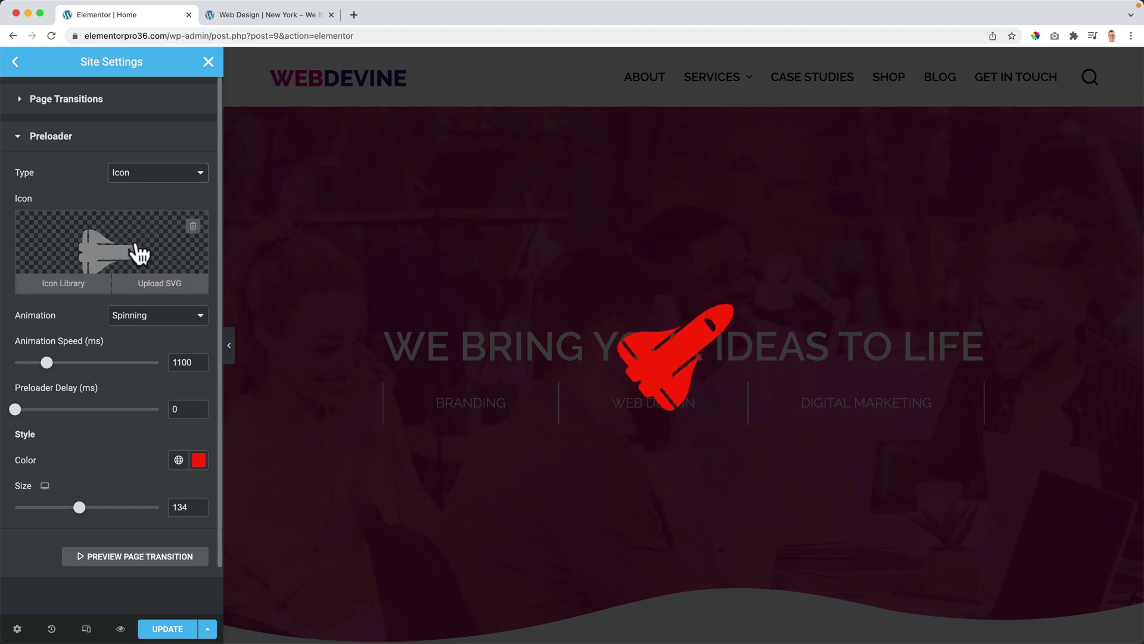
pyautogui.click(198, 460)
pyautogui.moveTo(76, 348); pyautogui.dragTo(27, 249)
pyautogui.click(84, 205)
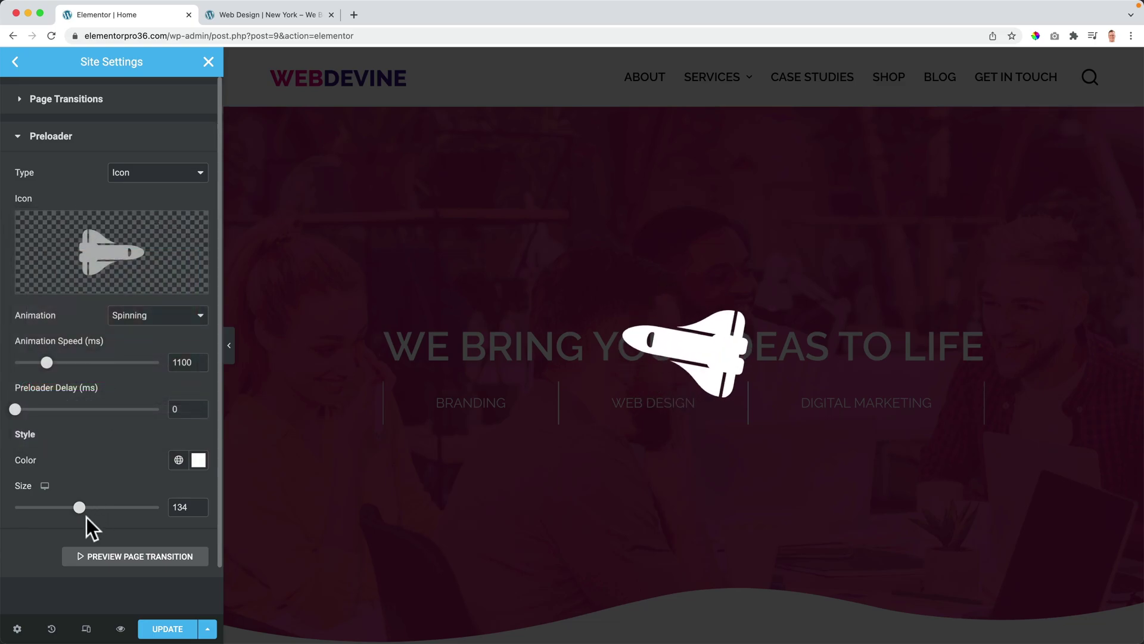
pyautogui.moveTo(51, 369); pyautogui.dragTo(87, 374)
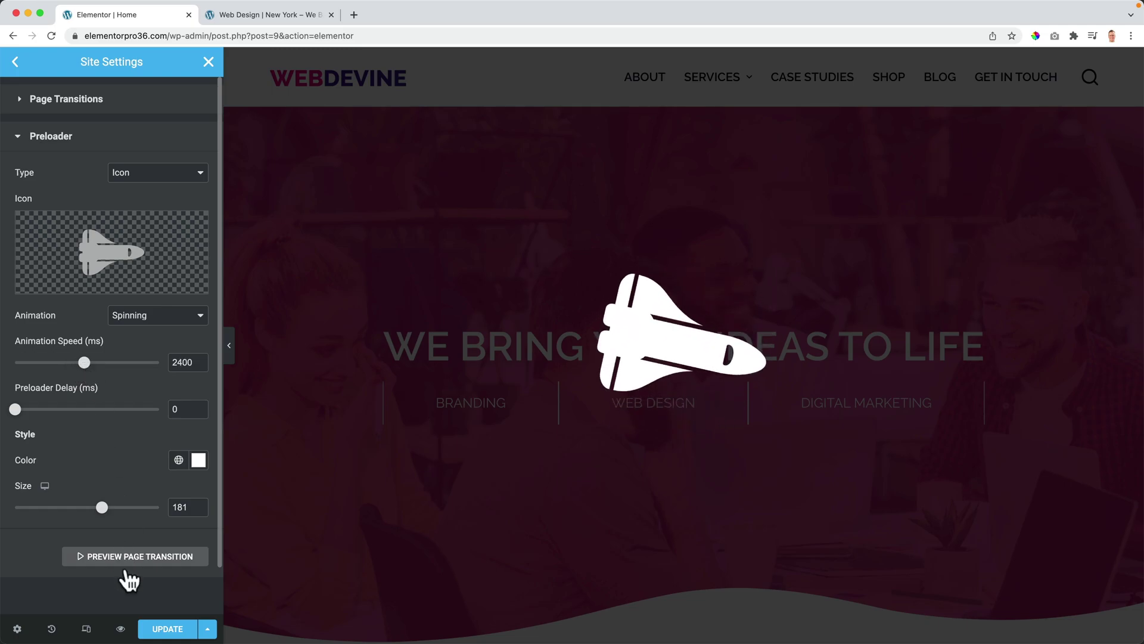
pyautogui.click(168, 629)
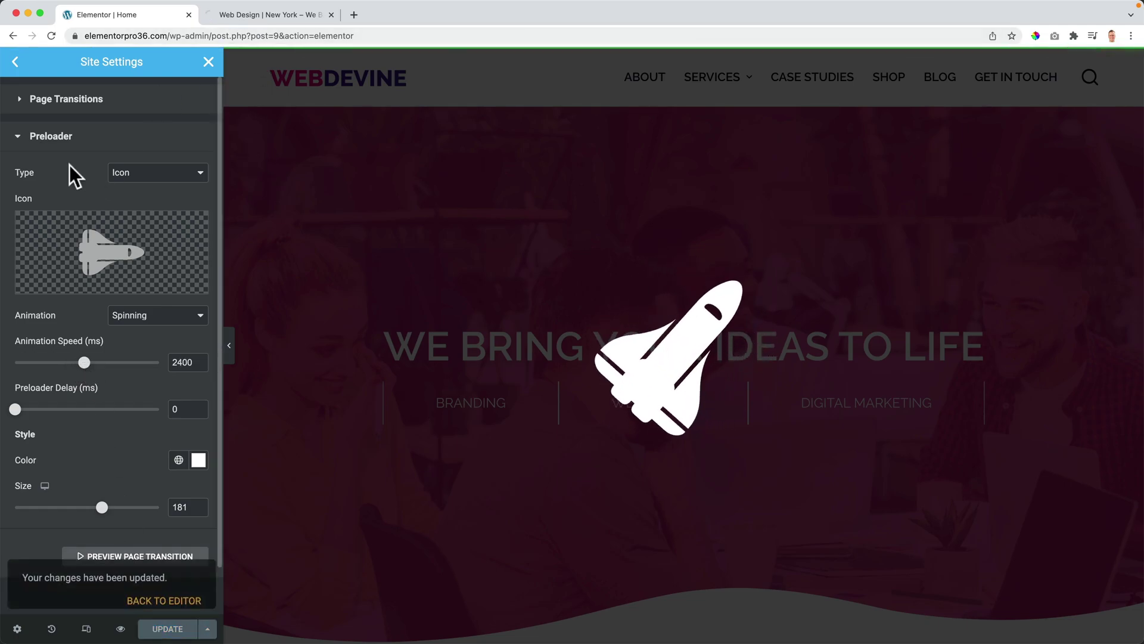
pyautogui.click(274, 12)
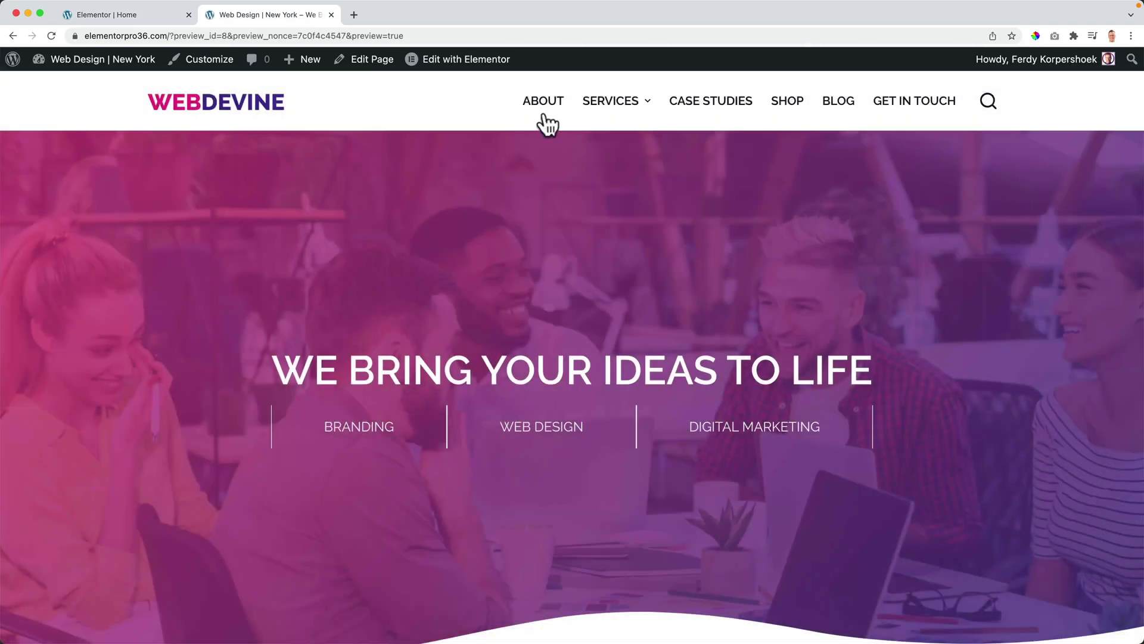
pyautogui.click(549, 100)
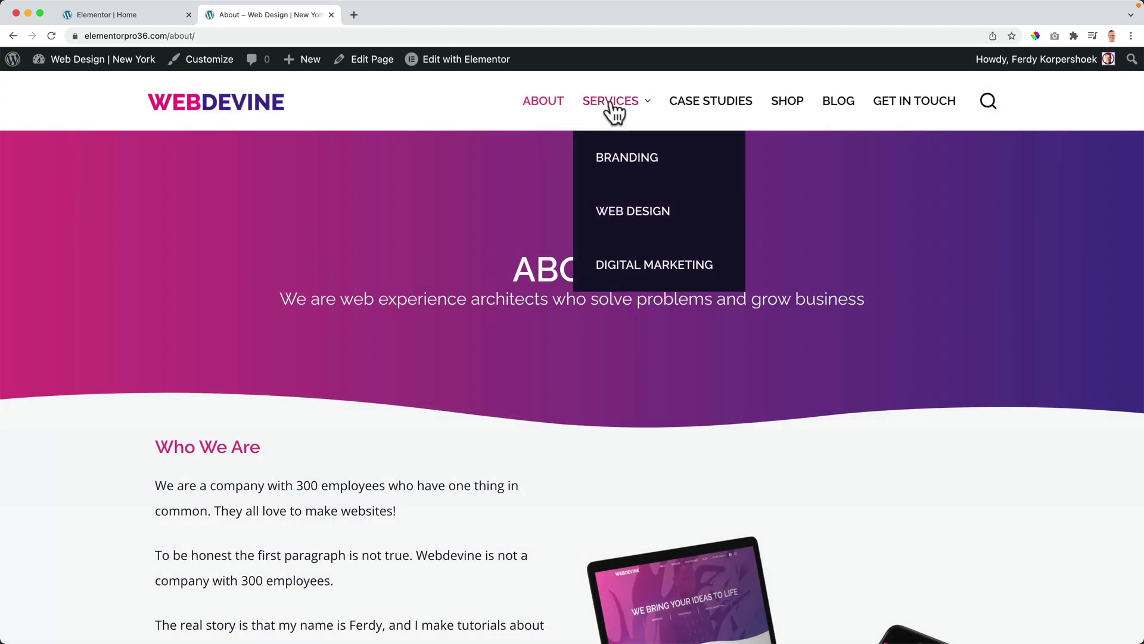
pyautogui.click(611, 101)
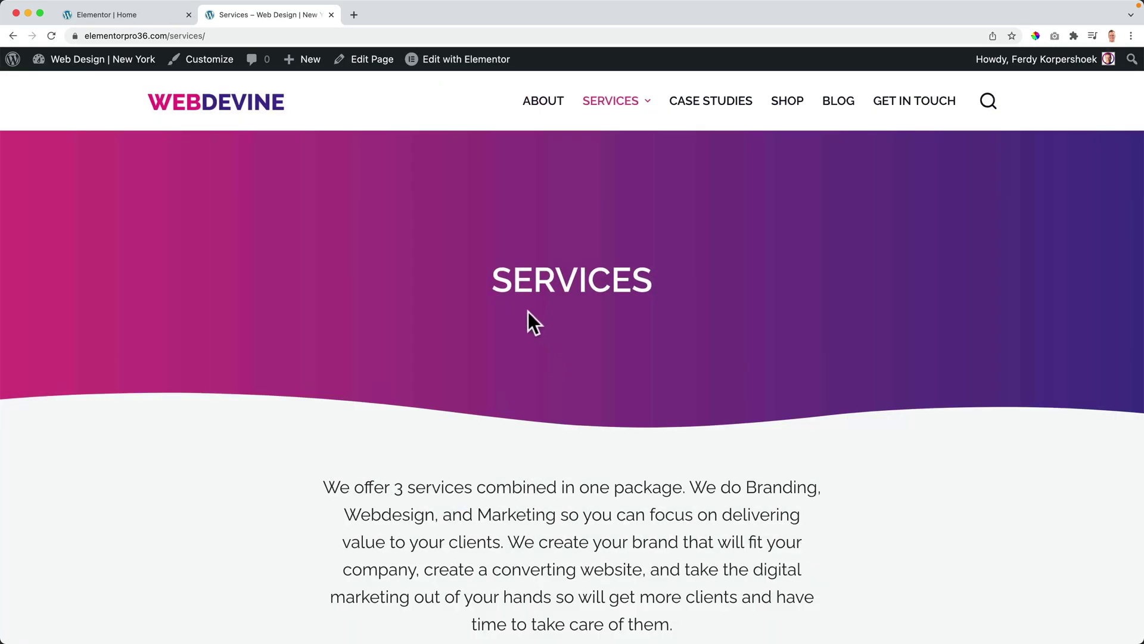
pyautogui.click(151, 14)
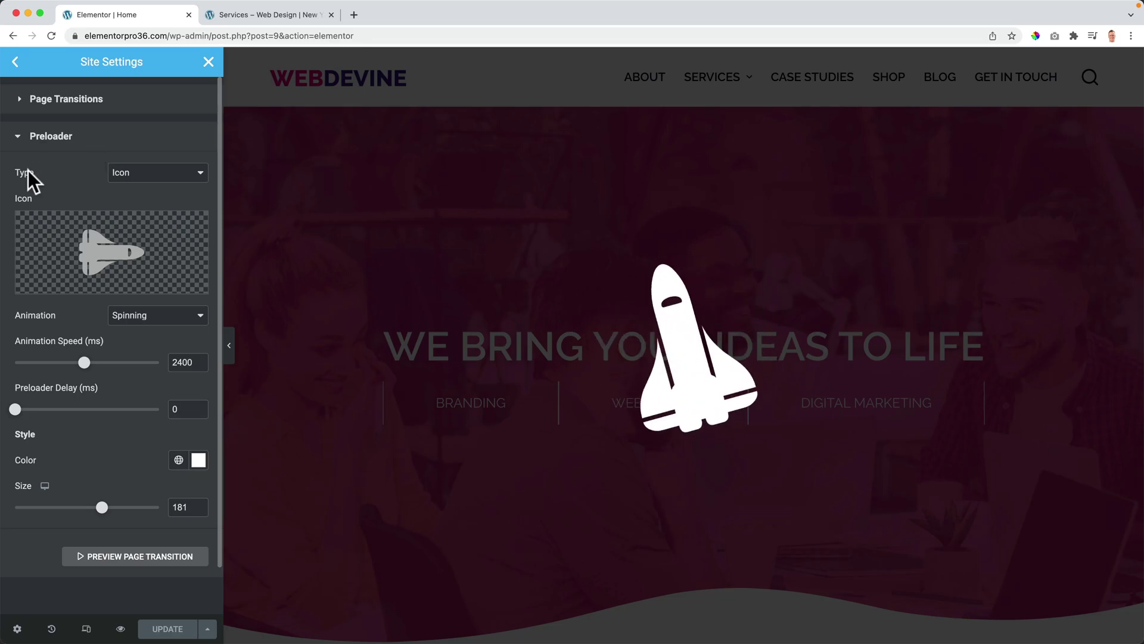
# Step: Replace the shuttle with the Circle icon found by searching 'circl' in the icon library
pyautogui.click(117, 247)
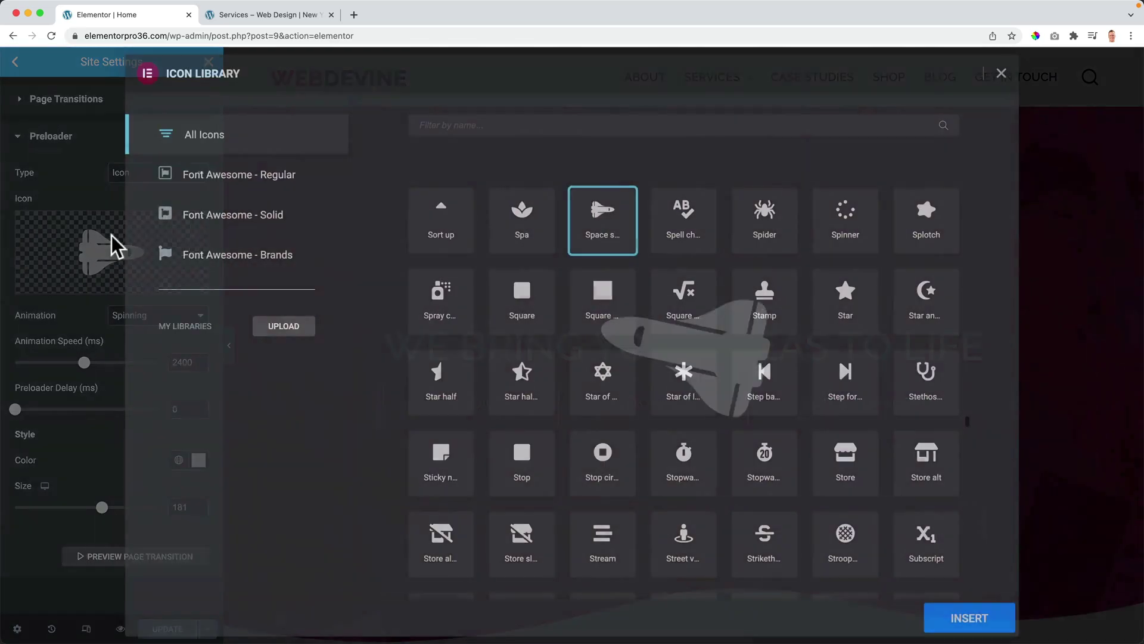
pyautogui.scroll(-15, 524, 315)
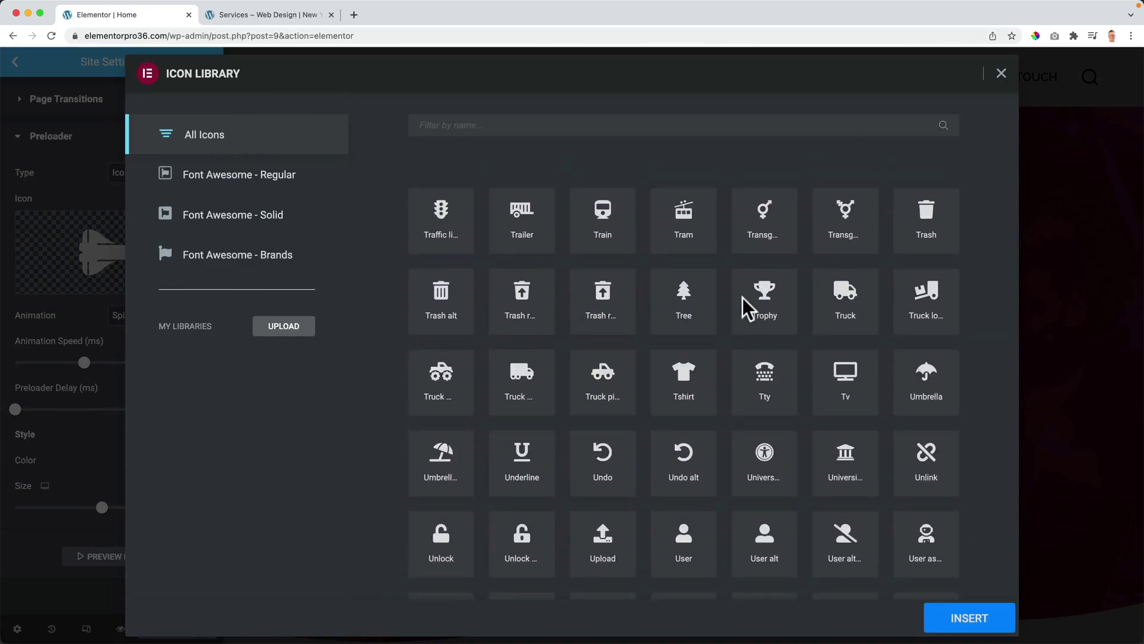
pyautogui.scroll(1, 464, 204)
pyautogui.click(460, 124)
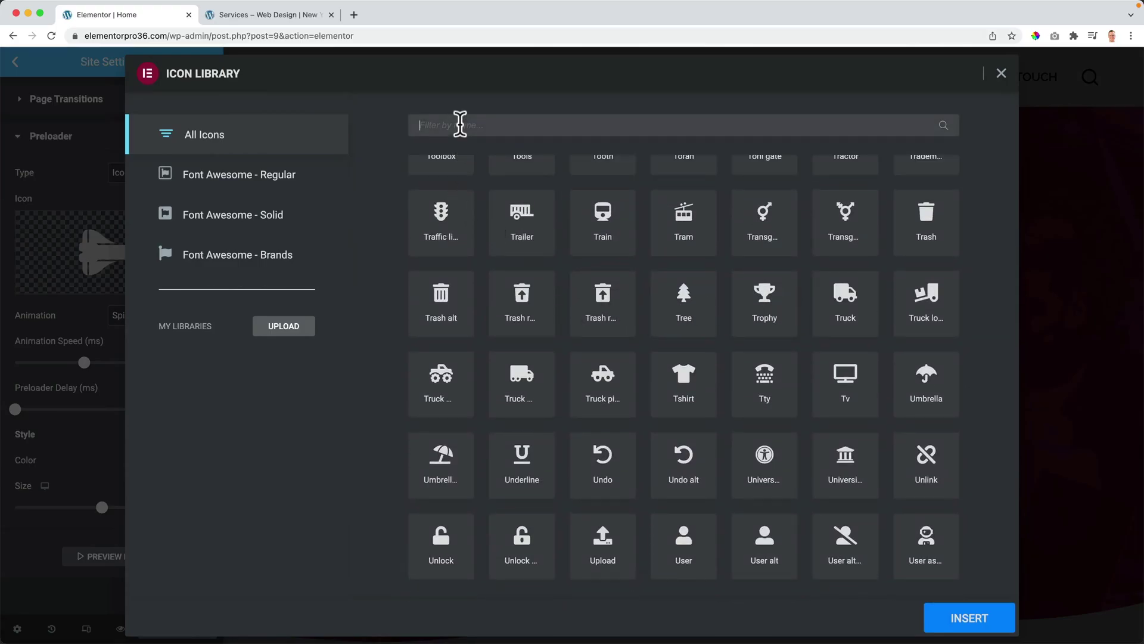
pyautogui.write('circl')
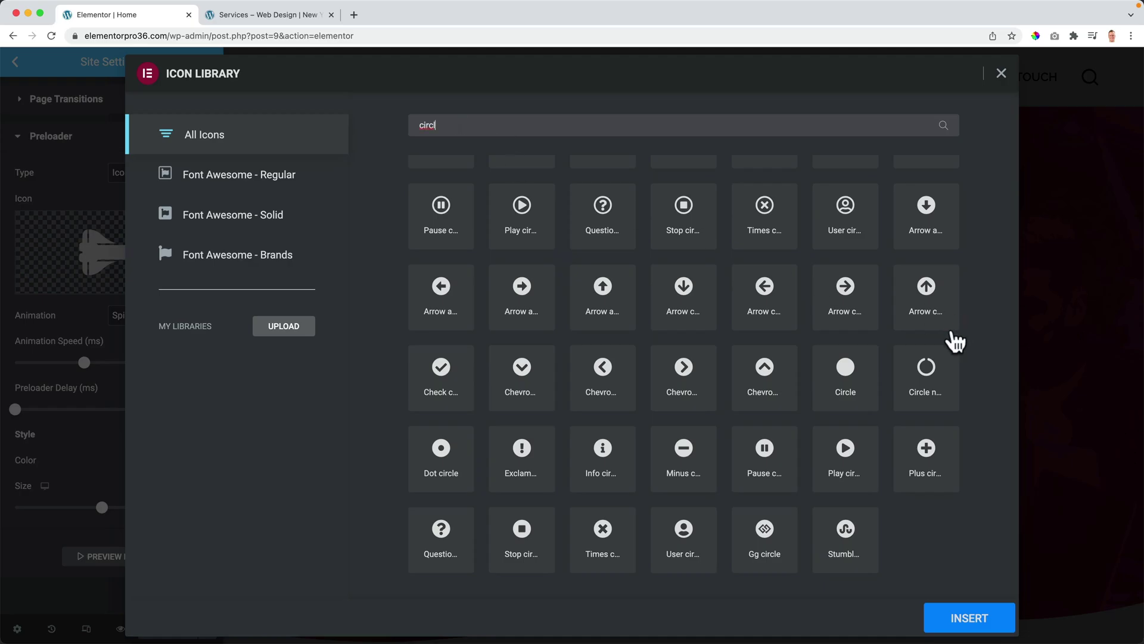
pyautogui.click(955, 596)
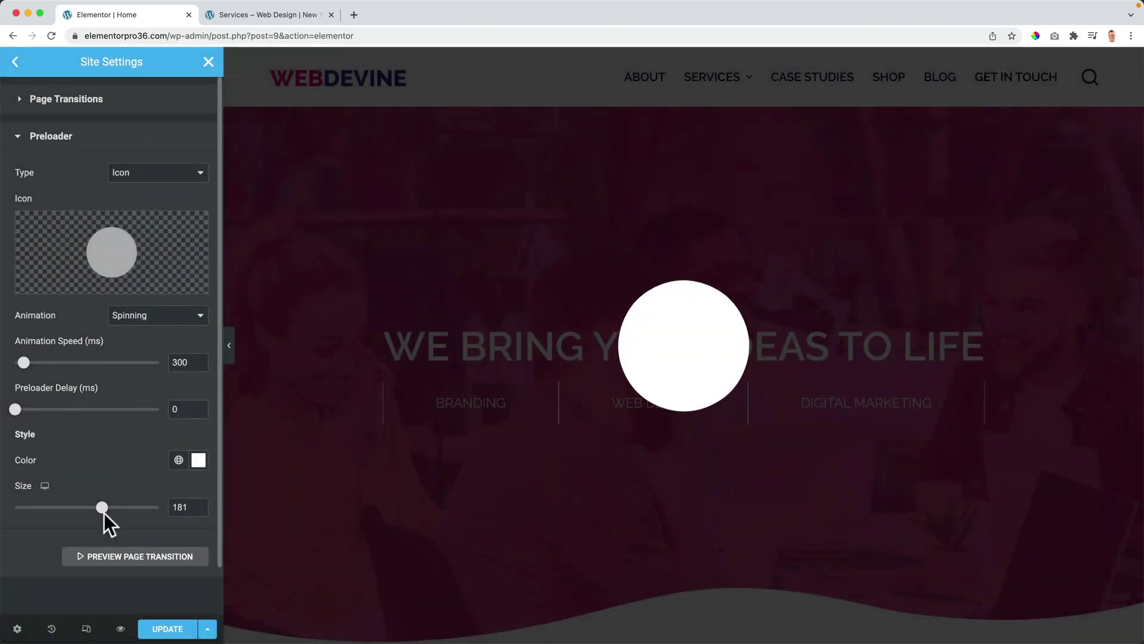
# Step: Reload the Services page to preview the preloader, then return to the editor
pyautogui.click(252, 11)
pyautogui.press('super+r')
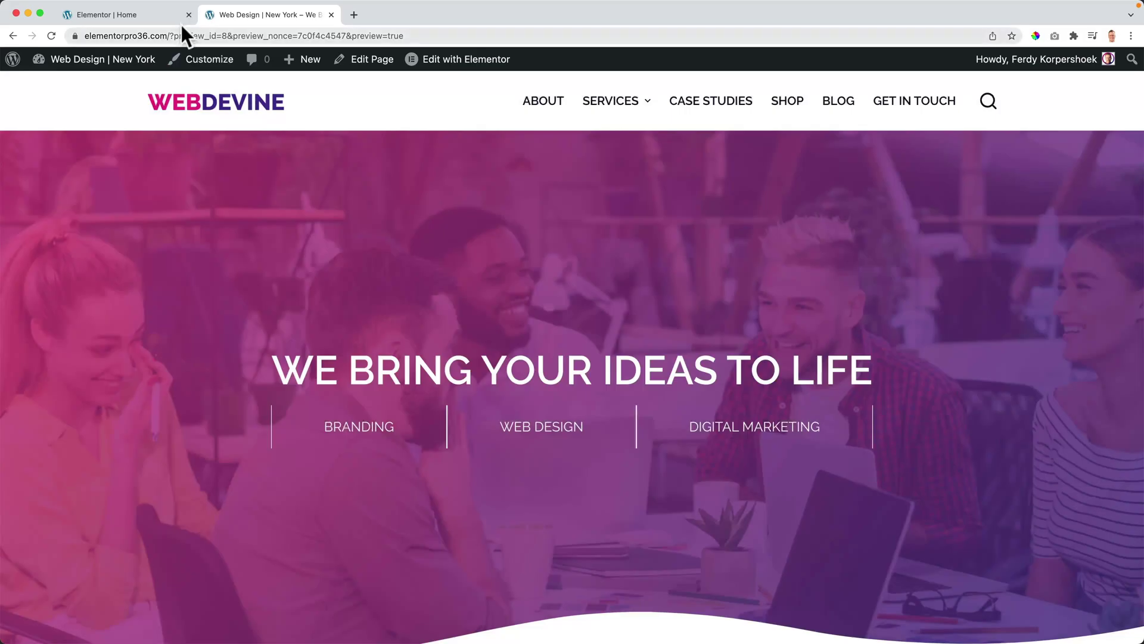
pyautogui.click(173, 16)
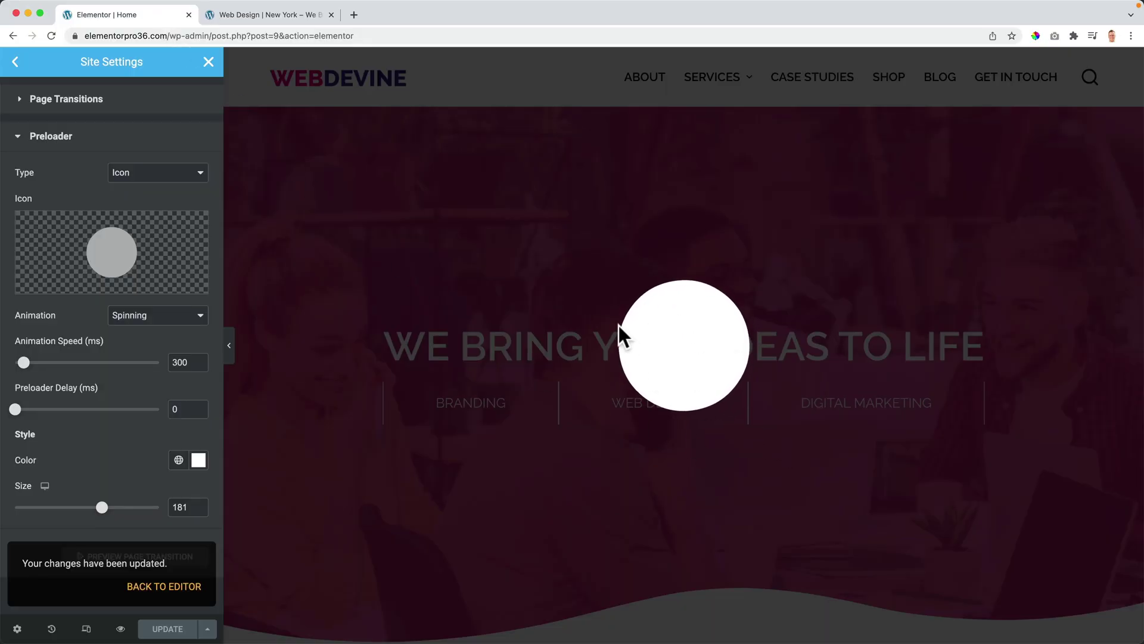
pyautogui.press('super+plus')
pyautogui.press('super+plus')
pyautogui.press('super+plus')
pyautogui.press('super+plus')
pyautogui.press('super+plus')
pyautogui.press('super+plus')
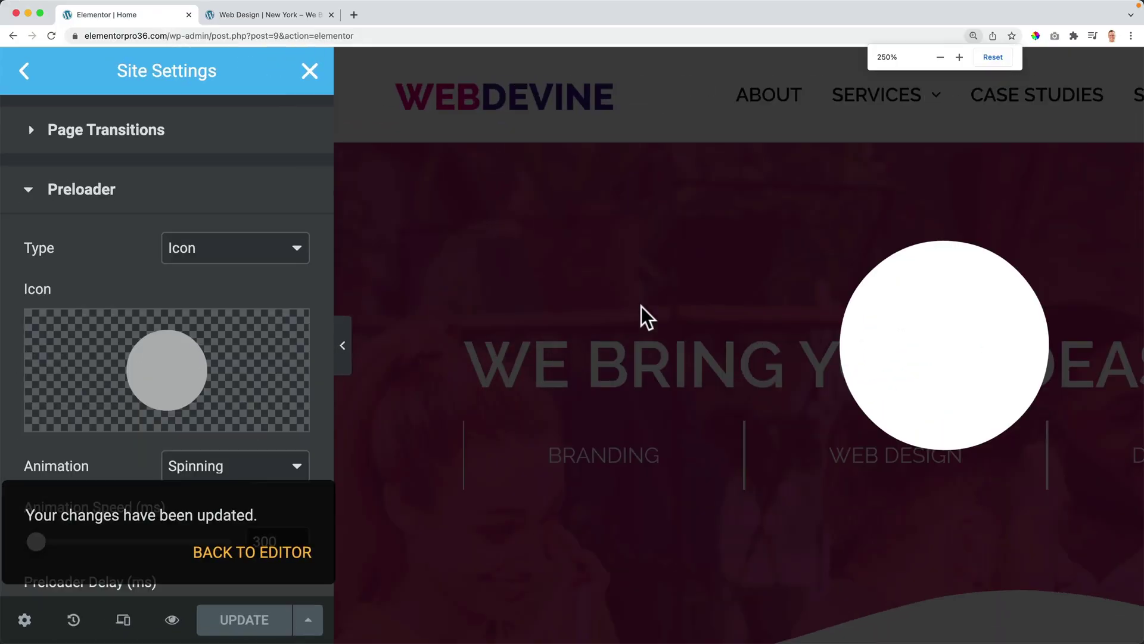
pyautogui.hscroll(5, 653, 308)
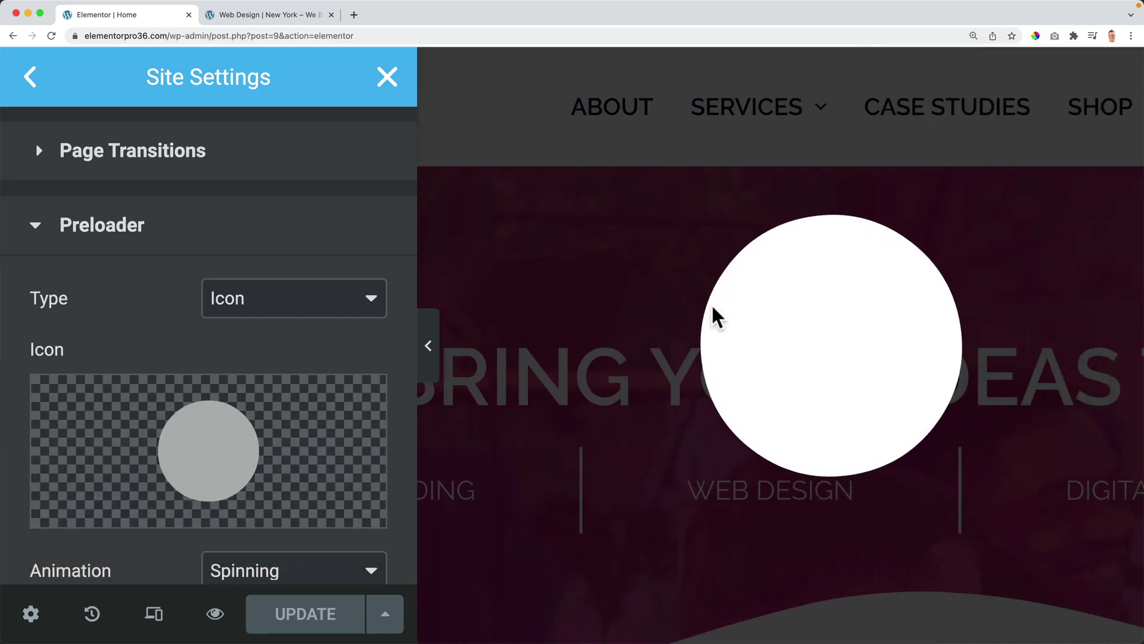
pyautogui.press('super+minus')
pyautogui.press('super+minus')
pyautogui.press('super+minus')
pyautogui.press('super+minus')
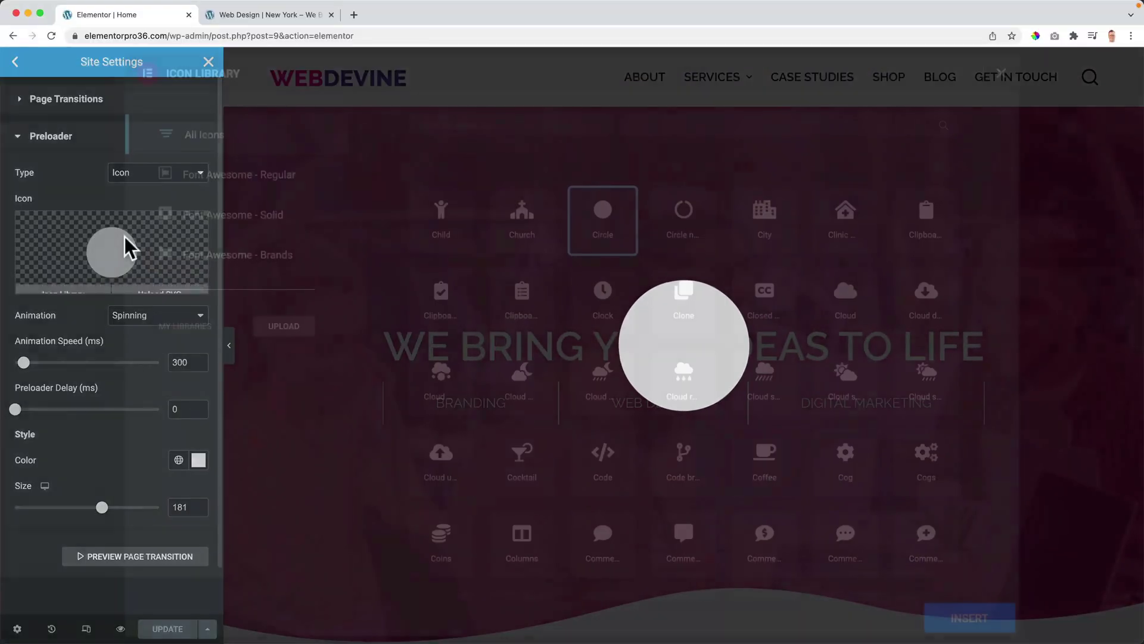
# Step: Use the Child icon for the preloader and raise its speed to 1650 ms
pyautogui.click(125, 248)
pyautogui.click(441, 220)
pyautogui.click(964, 619)
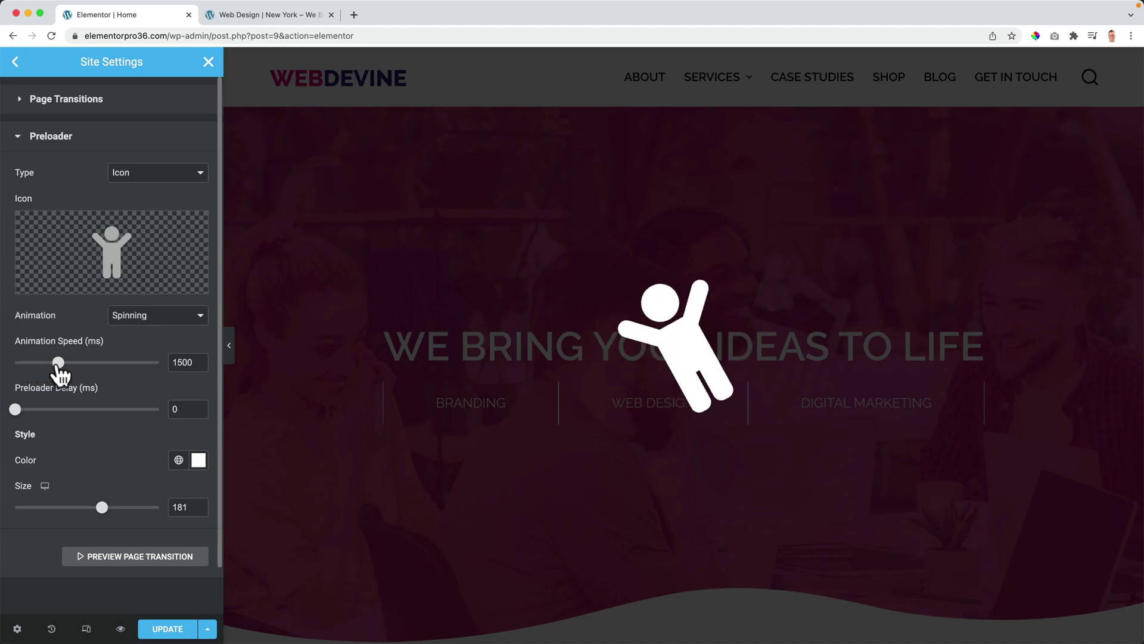
pyautogui.moveTo(61, 363); pyautogui.dragTo(63, 363)
# Step: Switch the preloader type to Image and insert a photo from the Media Library
pyautogui.click(143, 174)
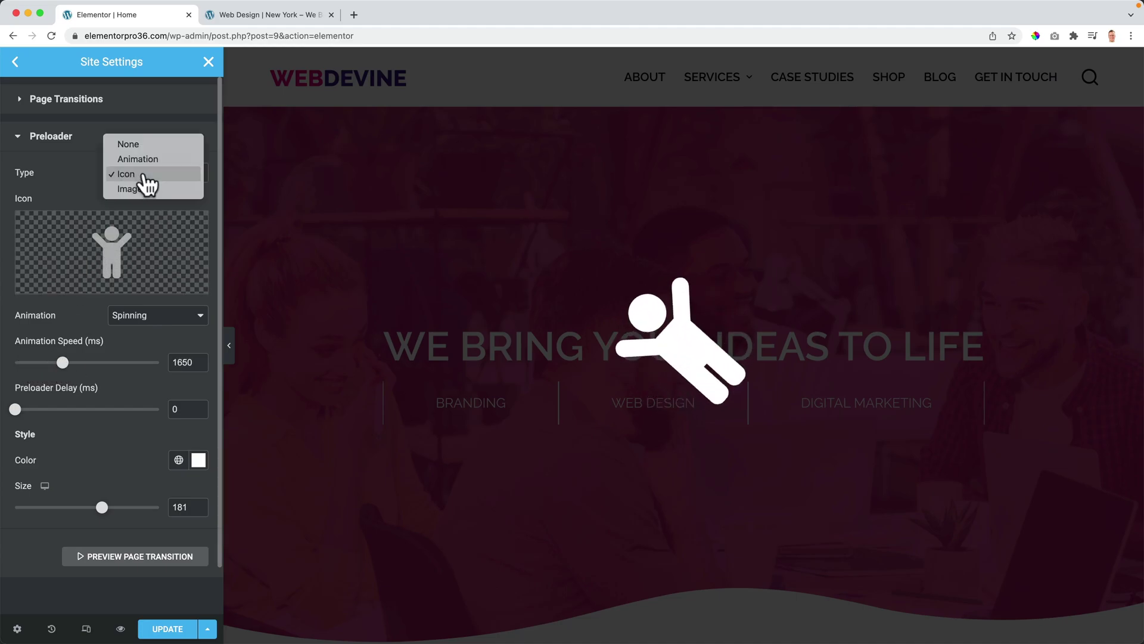
pyautogui.click(137, 190)
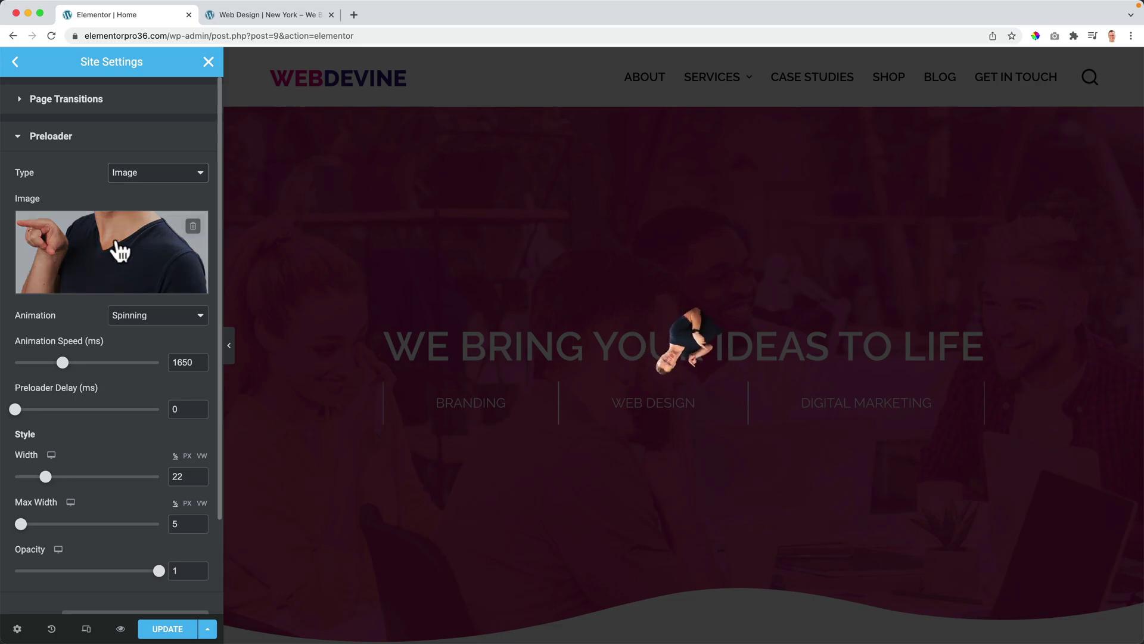
pyautogui.click(118, 245)
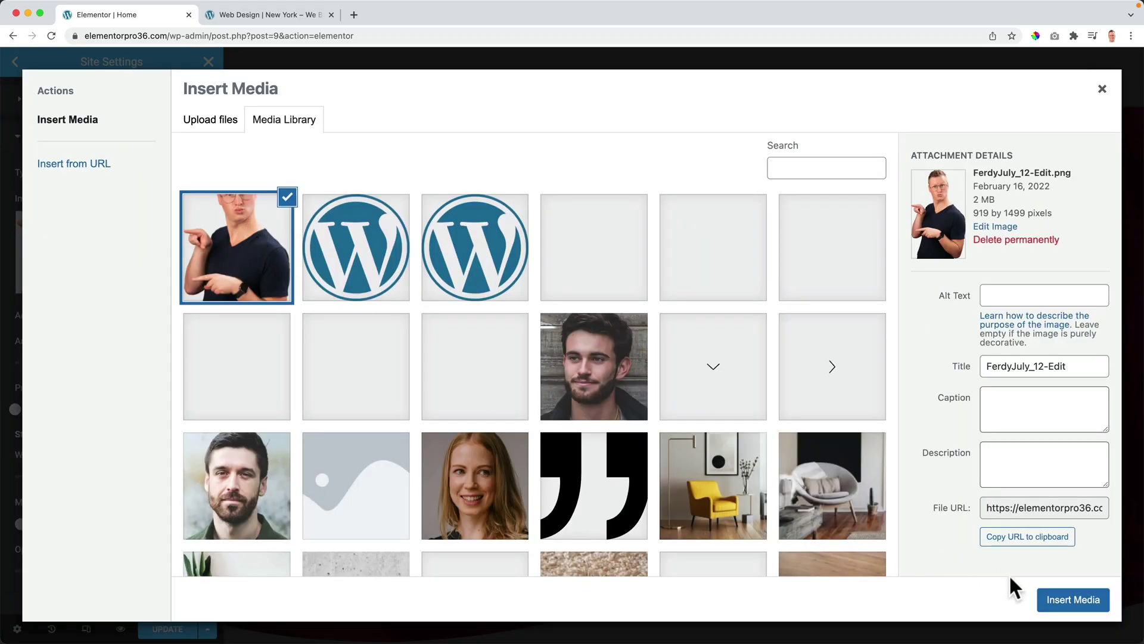
pyautogui.click(1054, 599)
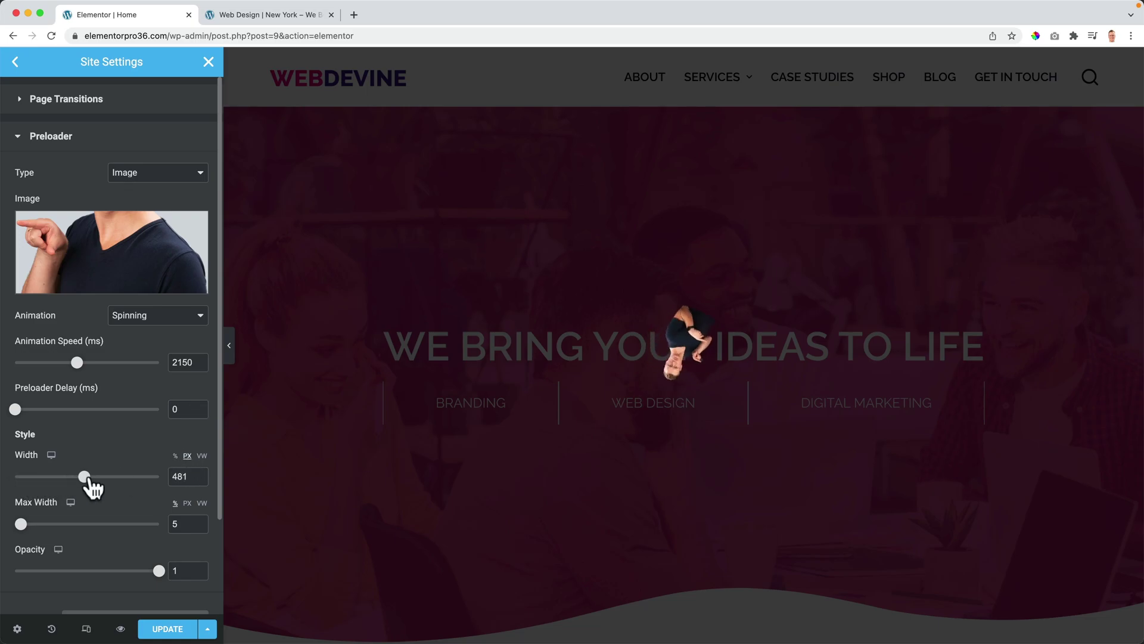
# Step: Set the preloader image's max width to 244 px and try the Opacity slider
pyautogui.click(188, 504)
pyautogui.click(17, 524)
pyautogui.moveTo(30, 524)
pyautogui.mouseDown()
pyautogui.moveTo(74, 525)
pyautogui.moveTo(51, 525)
pyautogui.mouseUp()
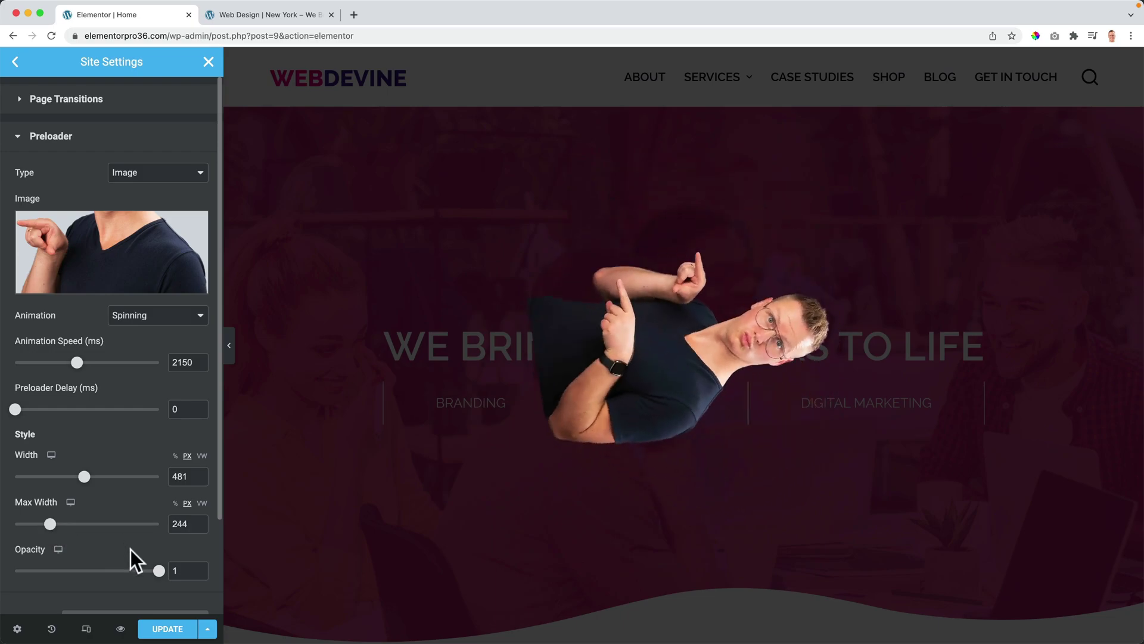
pyautogui.moveTo(159, 571)
pyautogui.mouseDown()
pyautogui.moveTo(87, 571)
pyautogui.moveTo(159, 570)
pyautogui.mouseUp()
# Step: Save the image preloader and reload the live site to view it
pyautogui.click(168, 629)
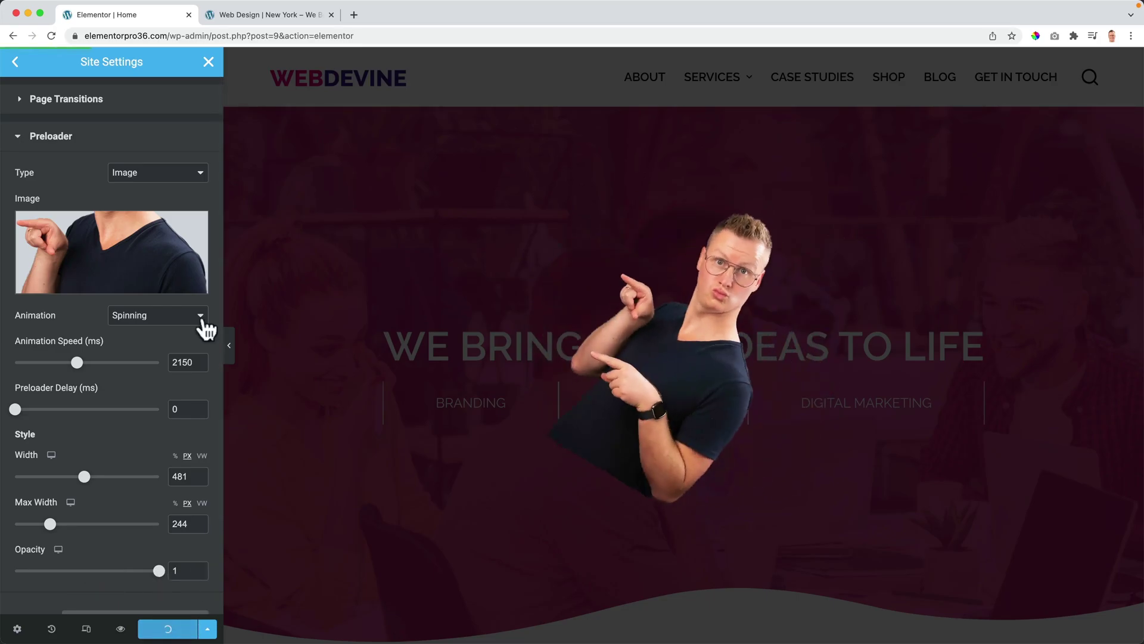
pyautogui.click(245, 15)
pyautogui.press('super+r')
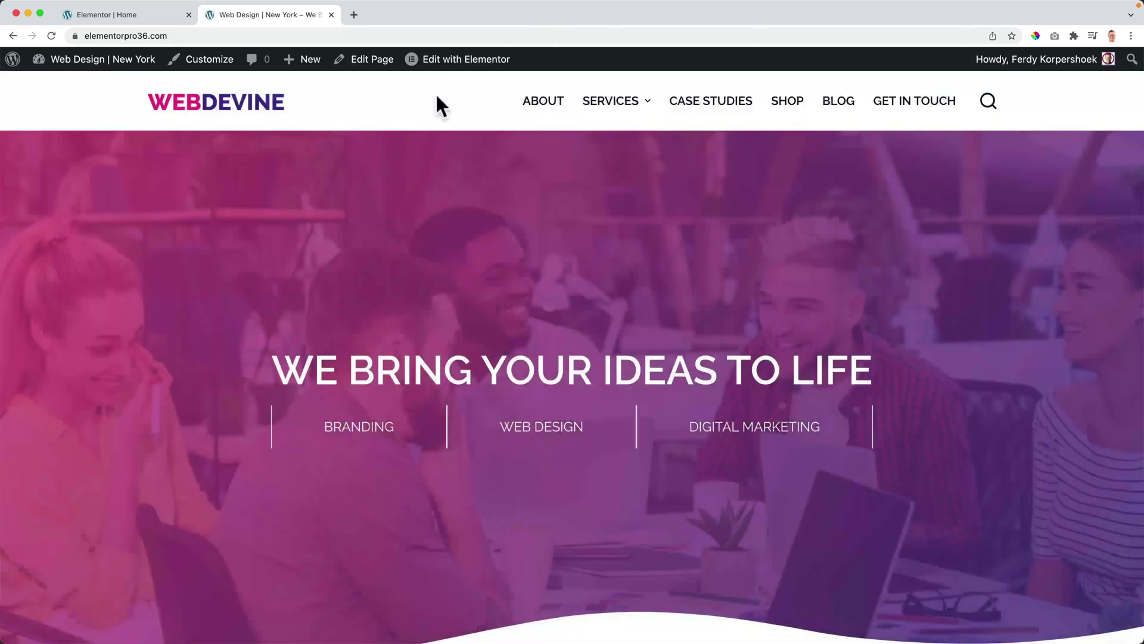
# Step: Watch the photo preloader on the About and home pages, then return to Elementor
pyautogui.click(536, 100)
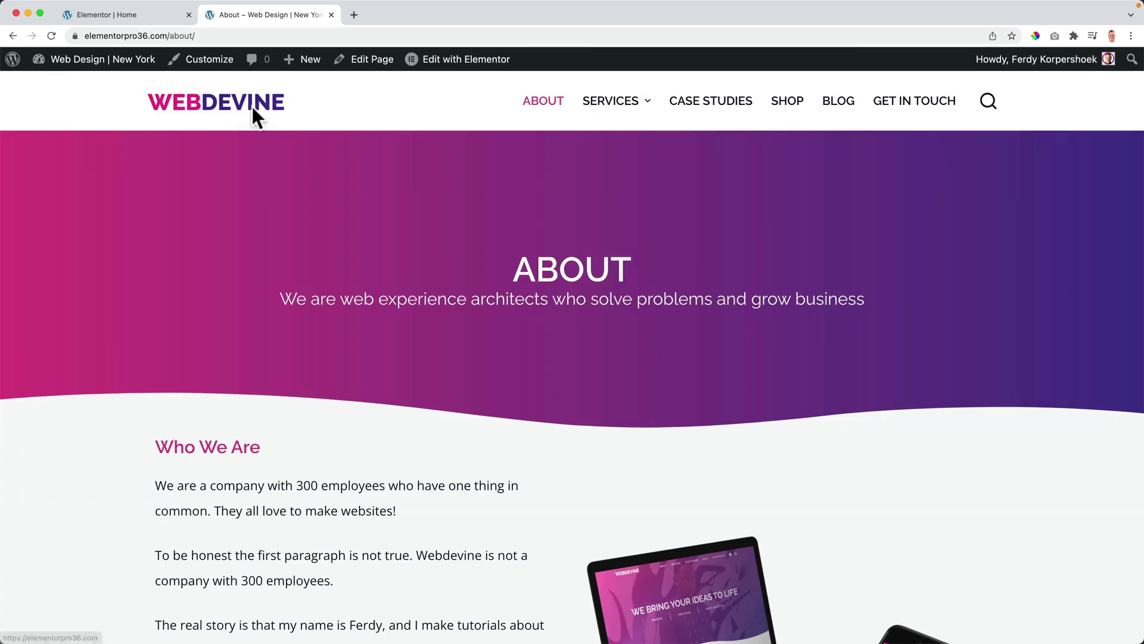
pyautogui.click(252, 106)
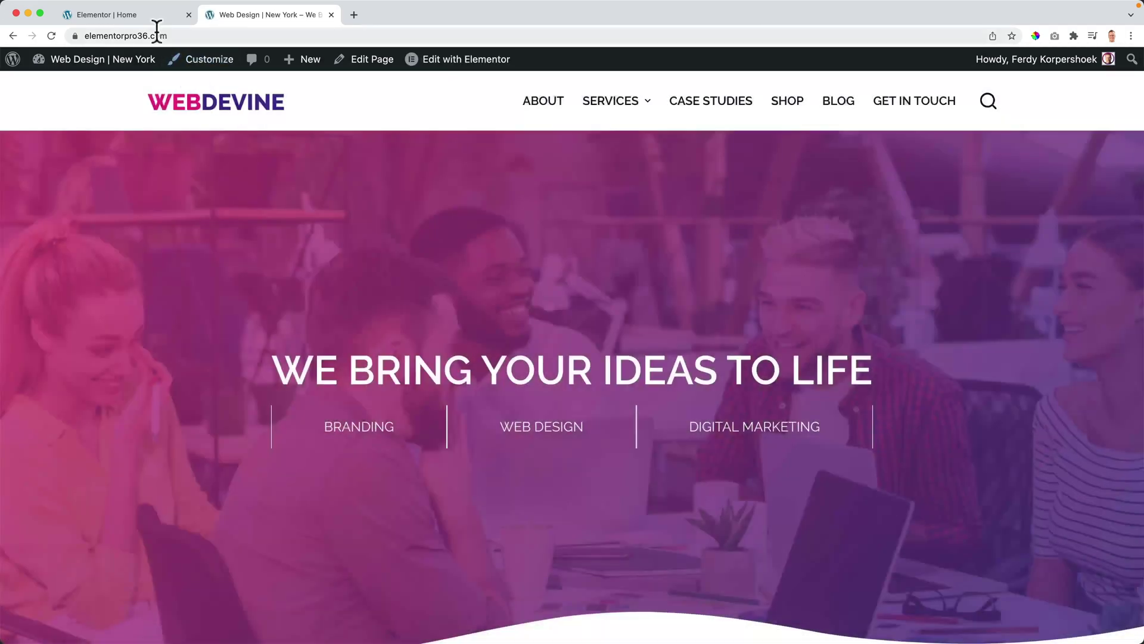
pyautogui.click(147, 17)
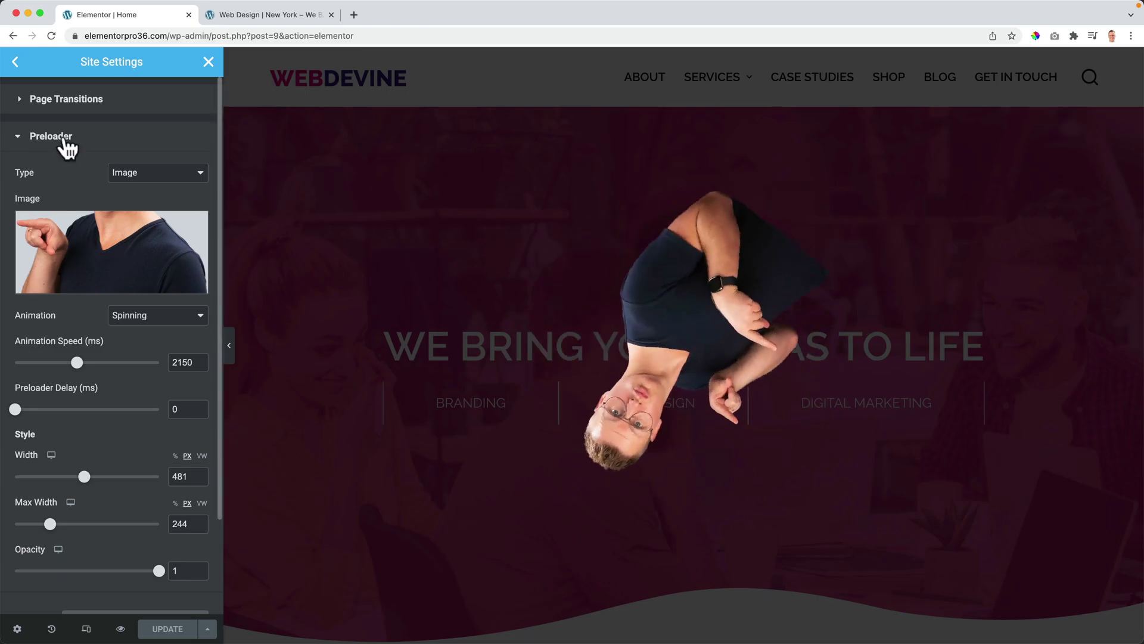
# Step: Try the Bounce preloader animation, then save it as Rubber Band
pyautogui.click(113, 149)
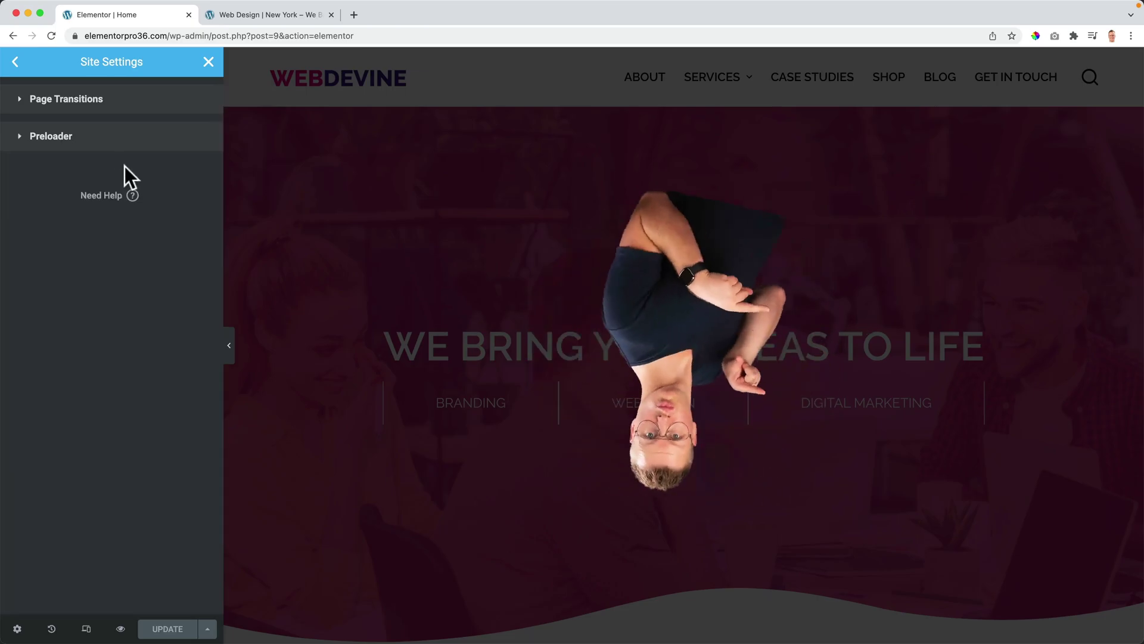
pyautogui.click(94, 141)
pyautogui.click(133, 319)
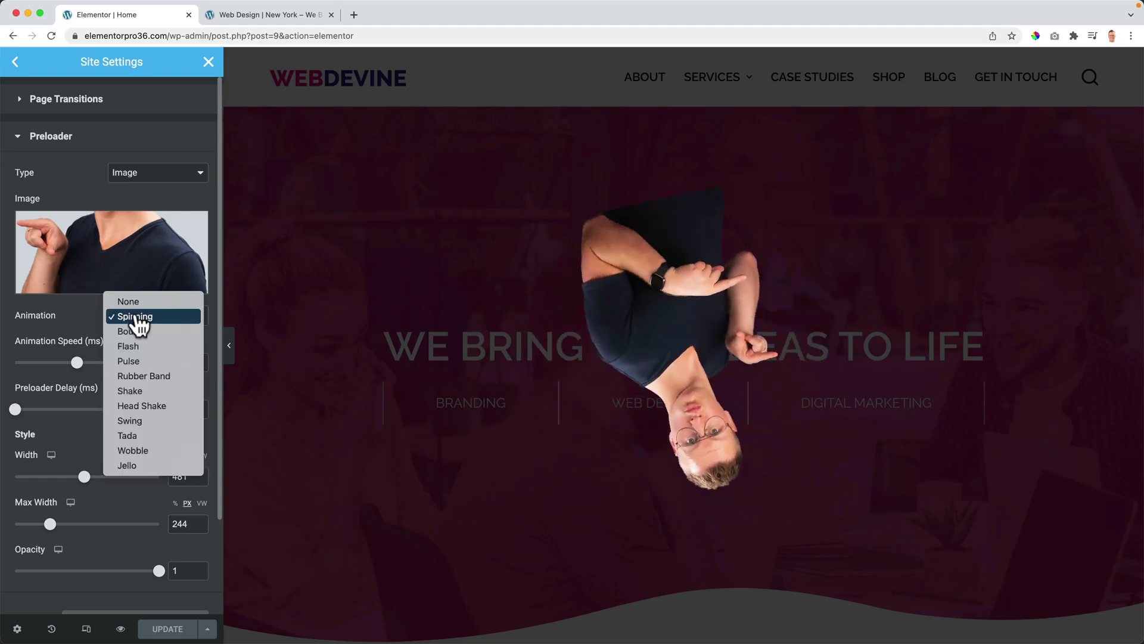
pyautogui.click(134, 329)
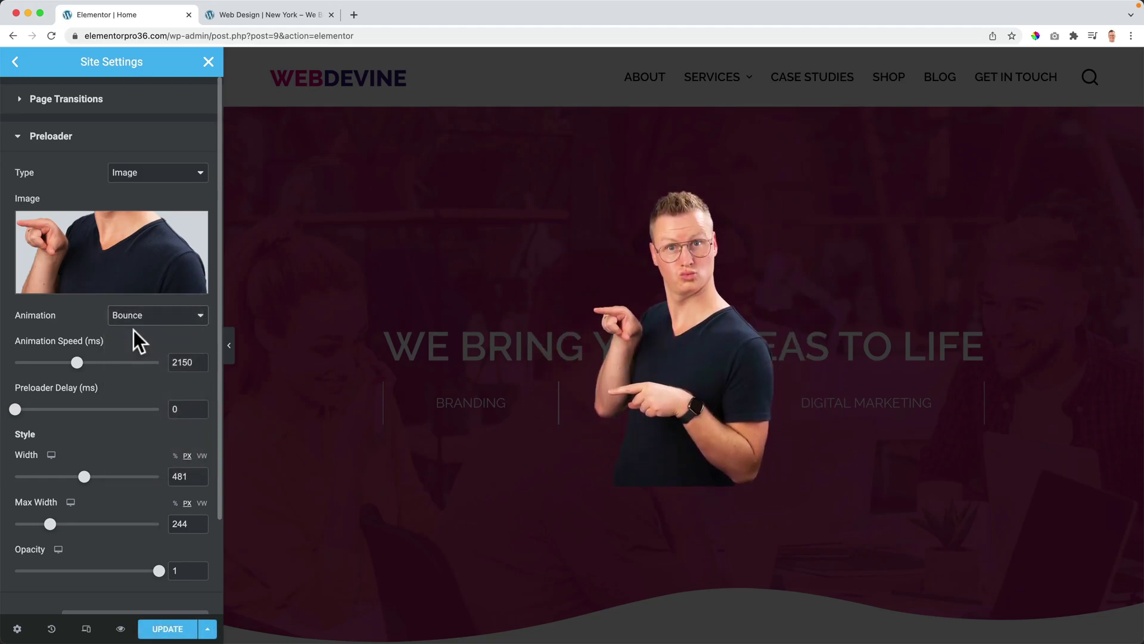
pyautogui.click(139, 319)
pyautogui.click(141, 362)
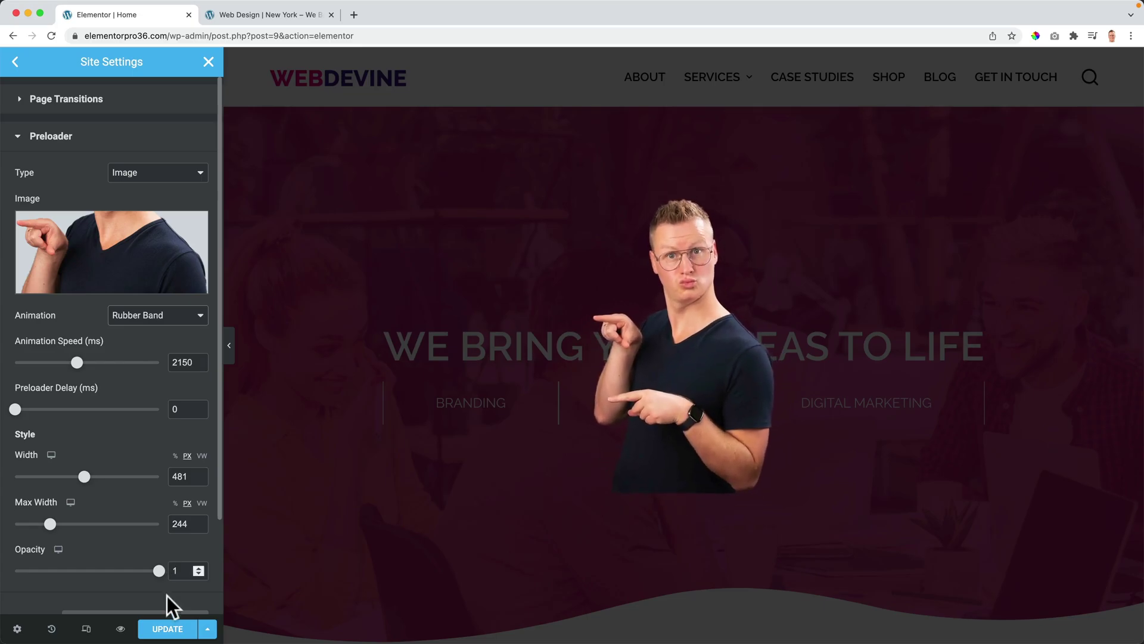
pyautogui.click(169, 628)
# Step: Watch the Rubber Band preloader on the live About page, then open the media library for a new image
pyautogui.click(263, 15)
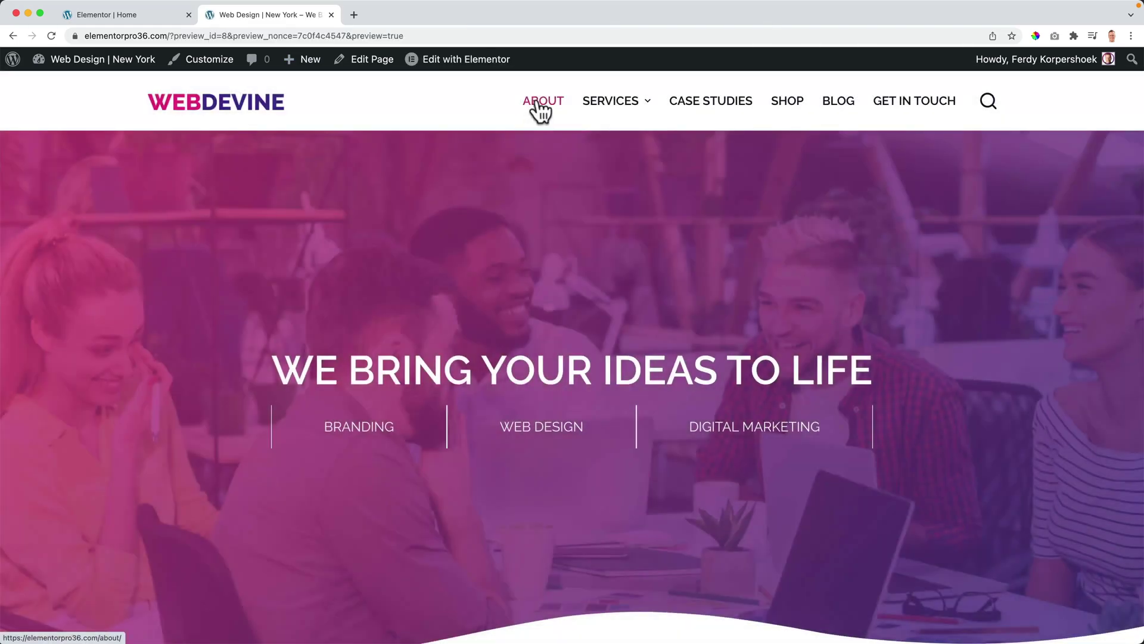
pyautogui.click(540, 103)
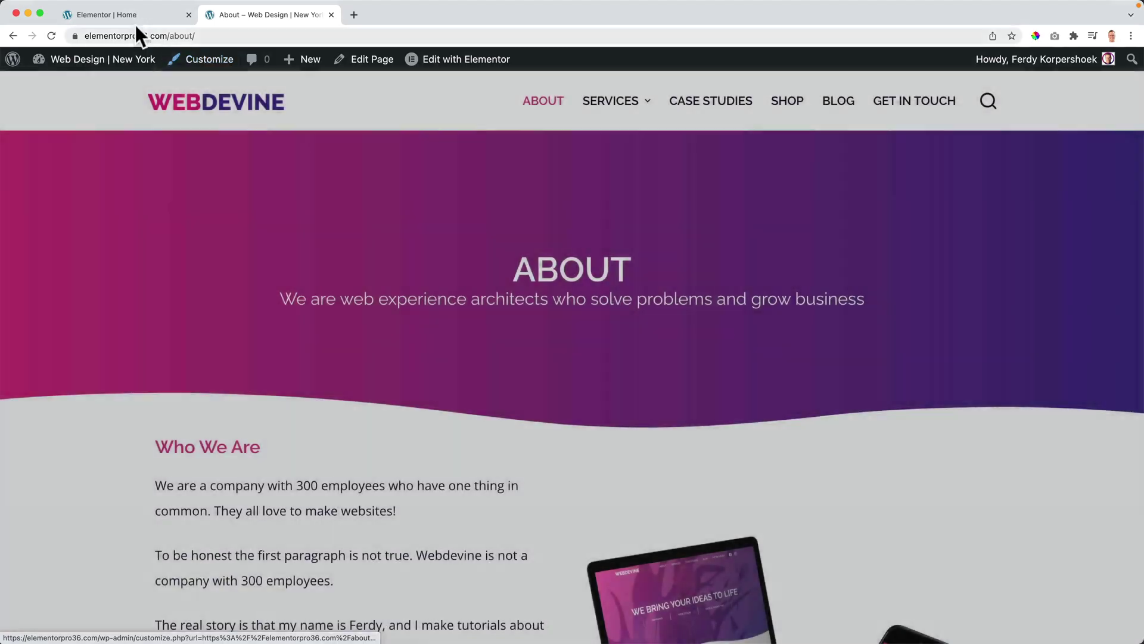
pyautogui.click(131, 15)
pyautogui.click(127, 226)
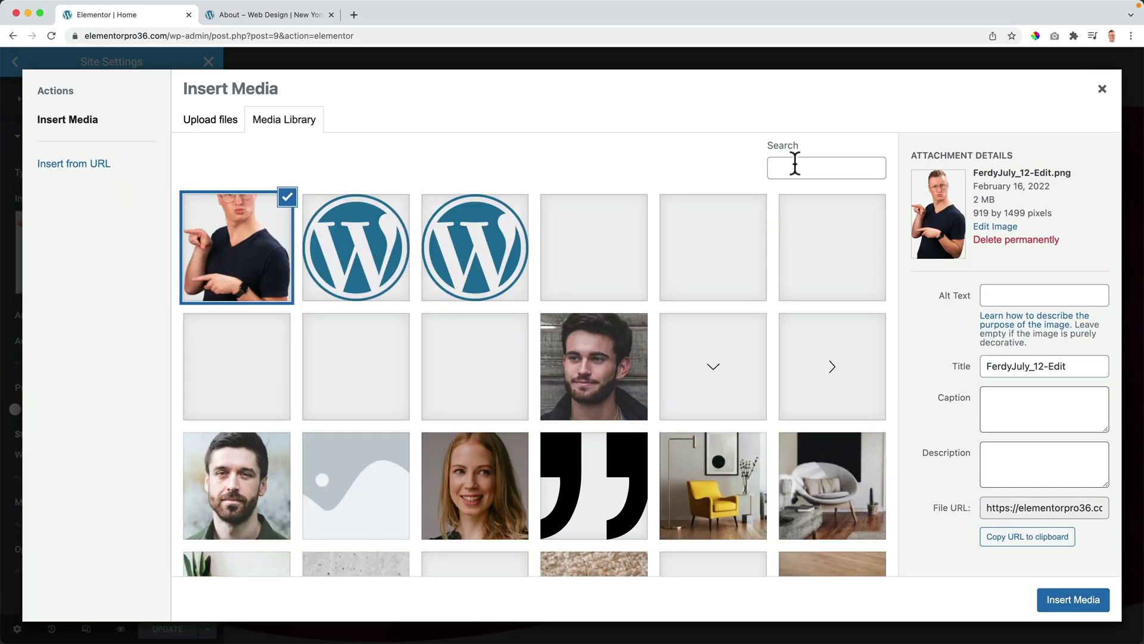
# Step: Make LogoWhite.png the preloader image with animation None, then reload the About page to test it
pyautogui.click(796, 167)
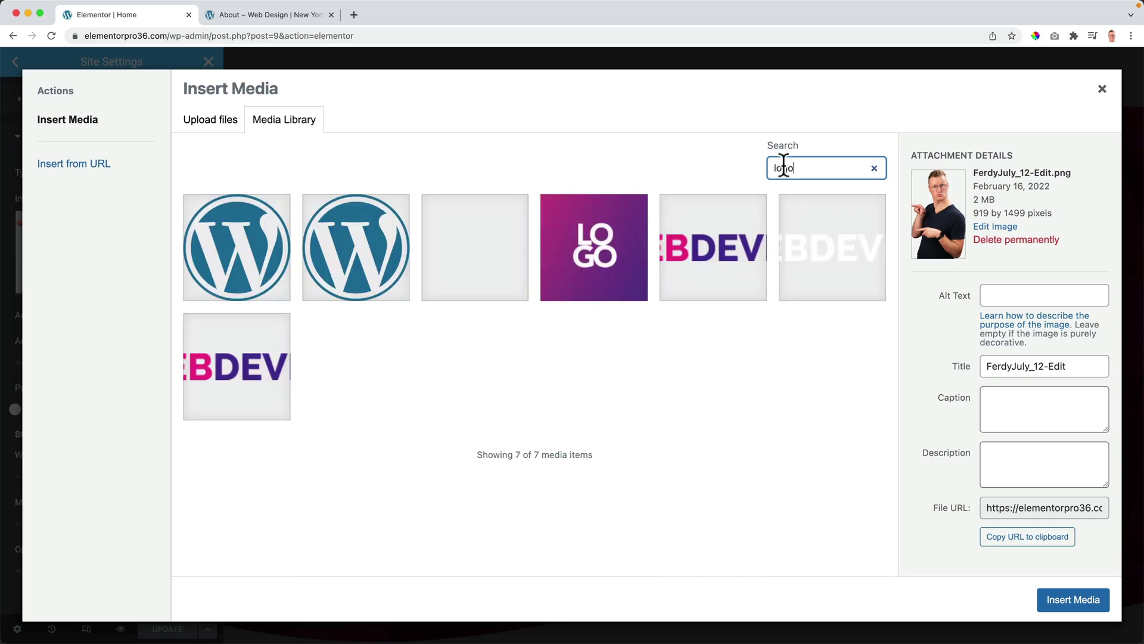
pyautogui.click(1064, 601)
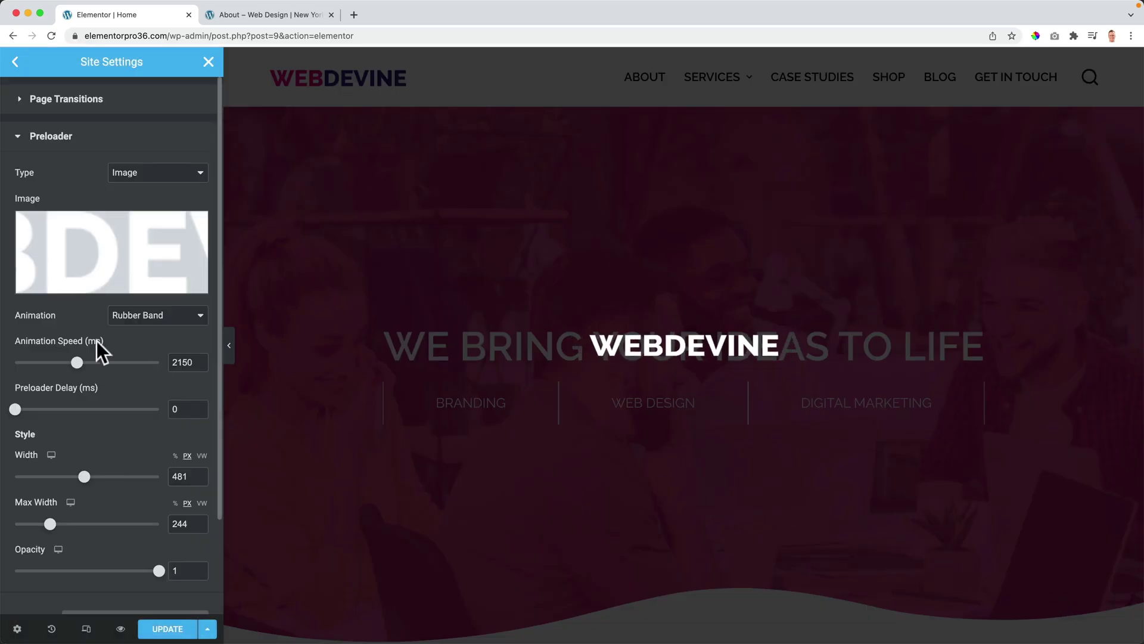
pyautogui.click(143, 316)
pyautogui.click(139, 243)
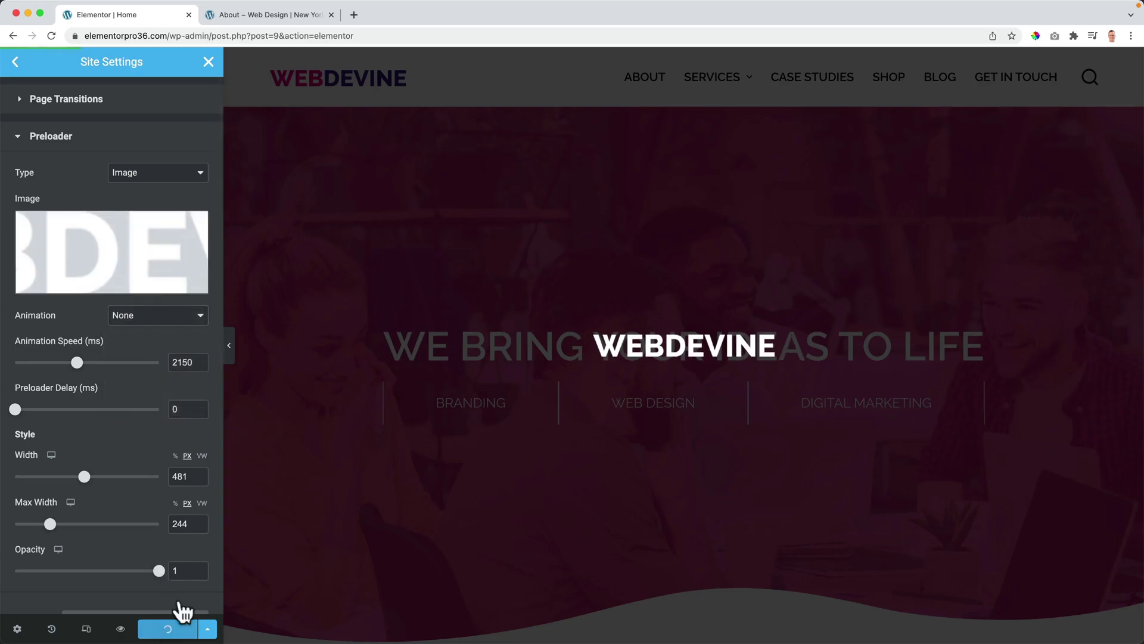
pyautogui.click(245, 13)
pyautogui.press('super+r')
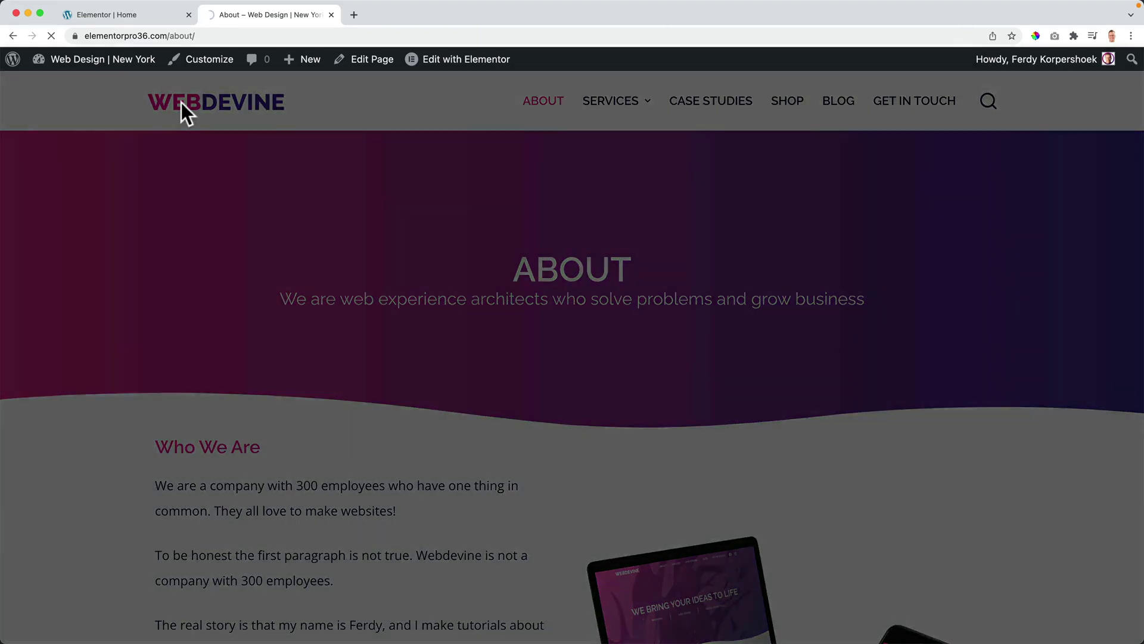
# Step: Check the white logo preloader on the home and About pages, then return to the Site Settings editor
pyautogui.click(181, 103)
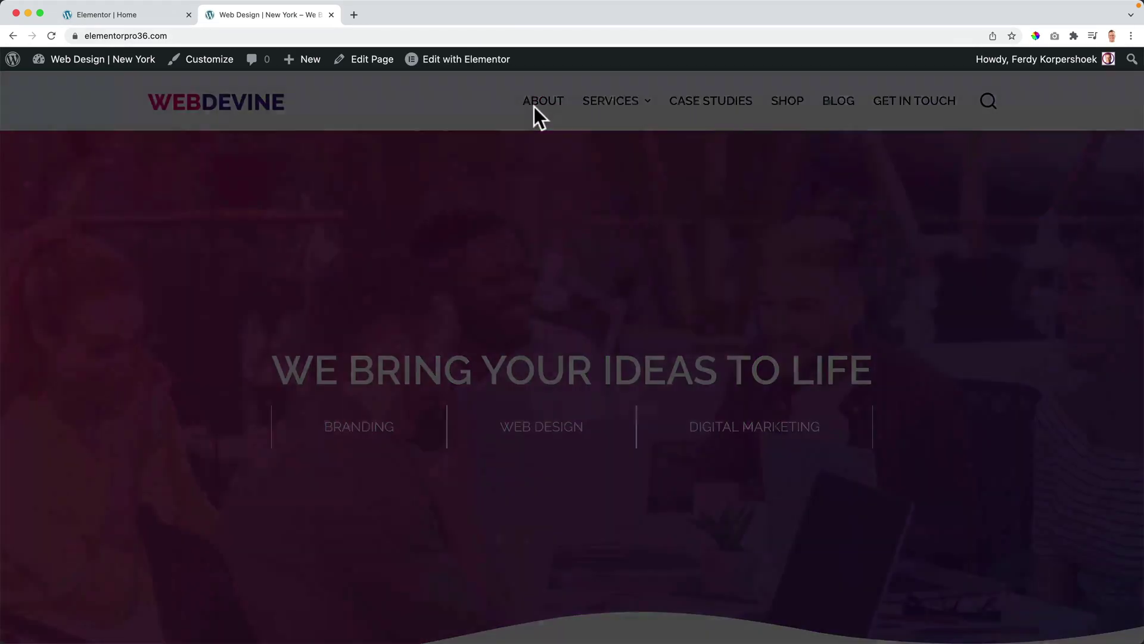
pyautogui.click(540, 101)
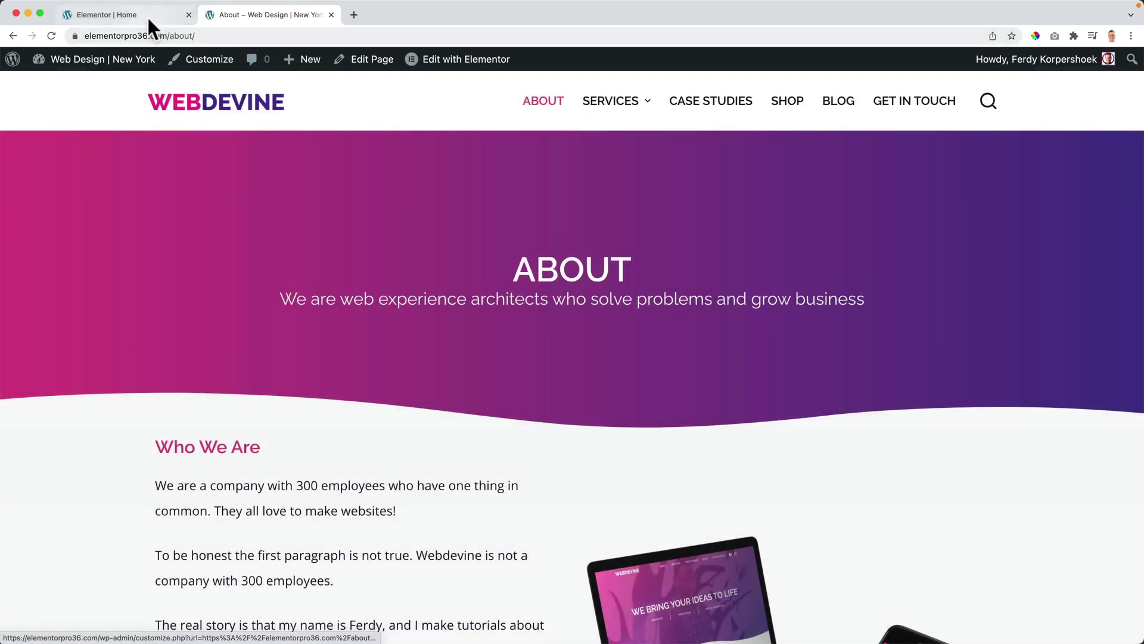
pyautogui.click(148, 16)
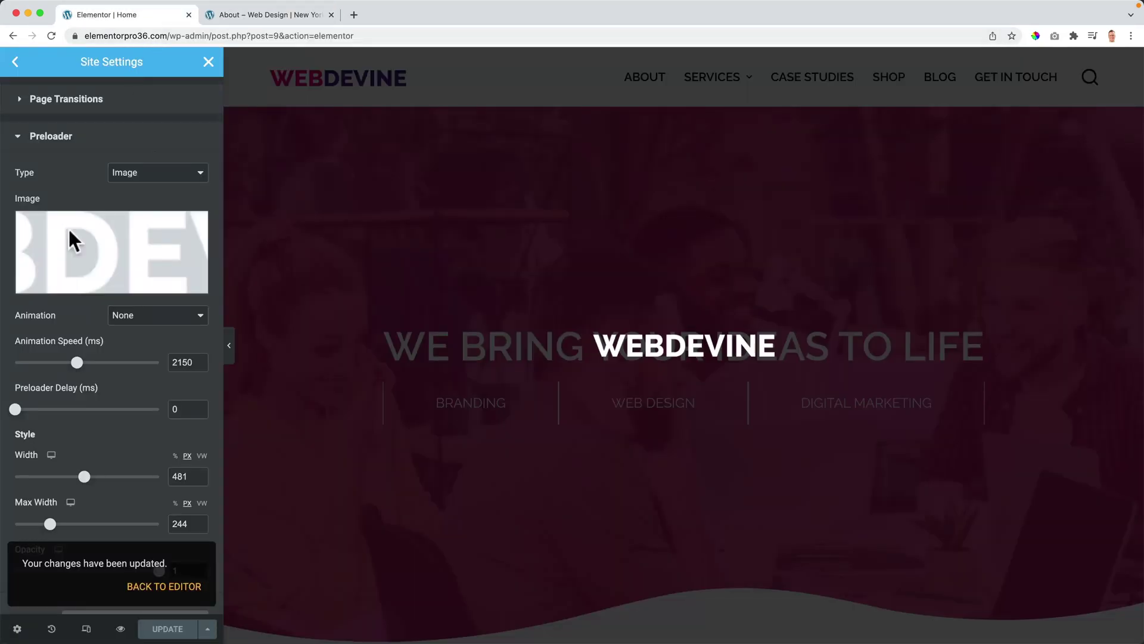
# Step: Set the page transitions to Slide In Right entrance and Slide Out Left exit, and save
pyautogui.click(51, 110)
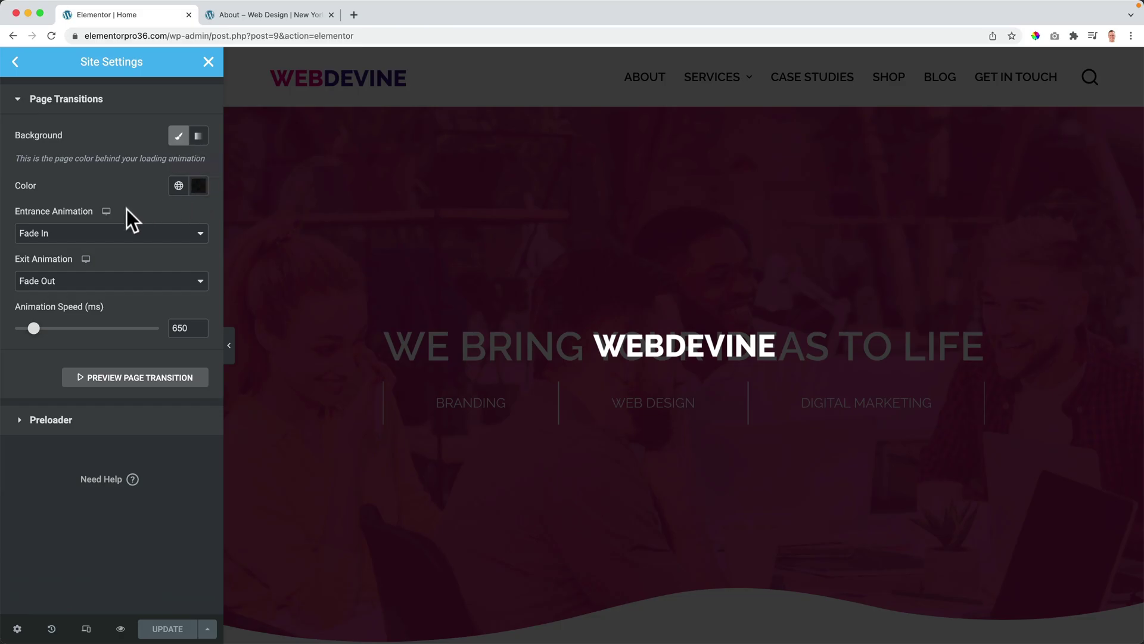
pyautogui.click(77, 234)
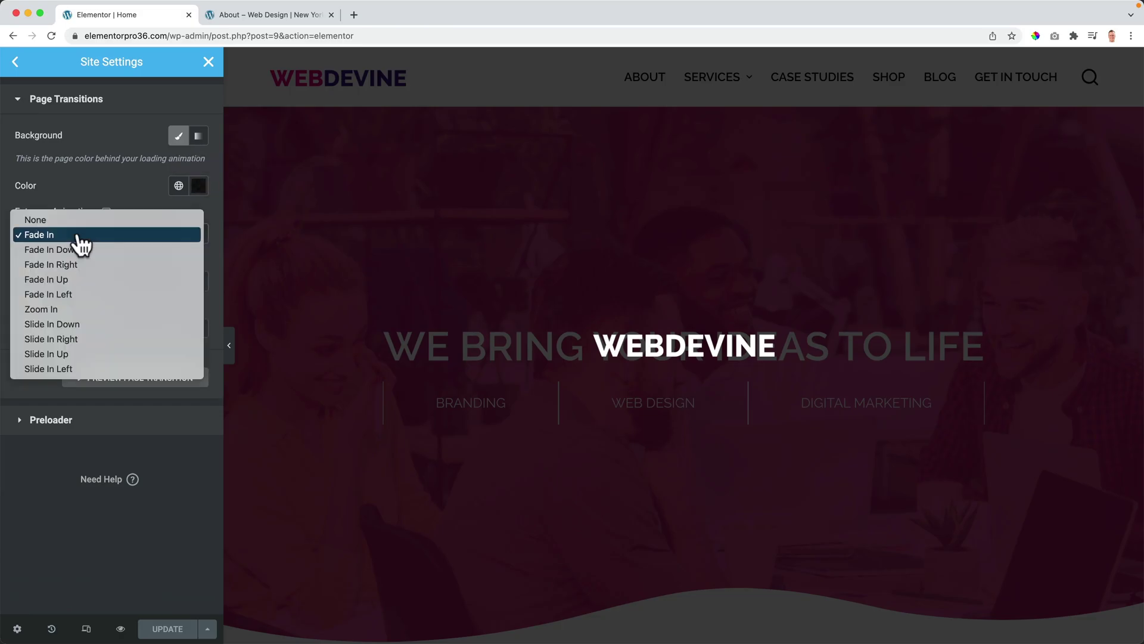
pyautogui.click(79, 340)
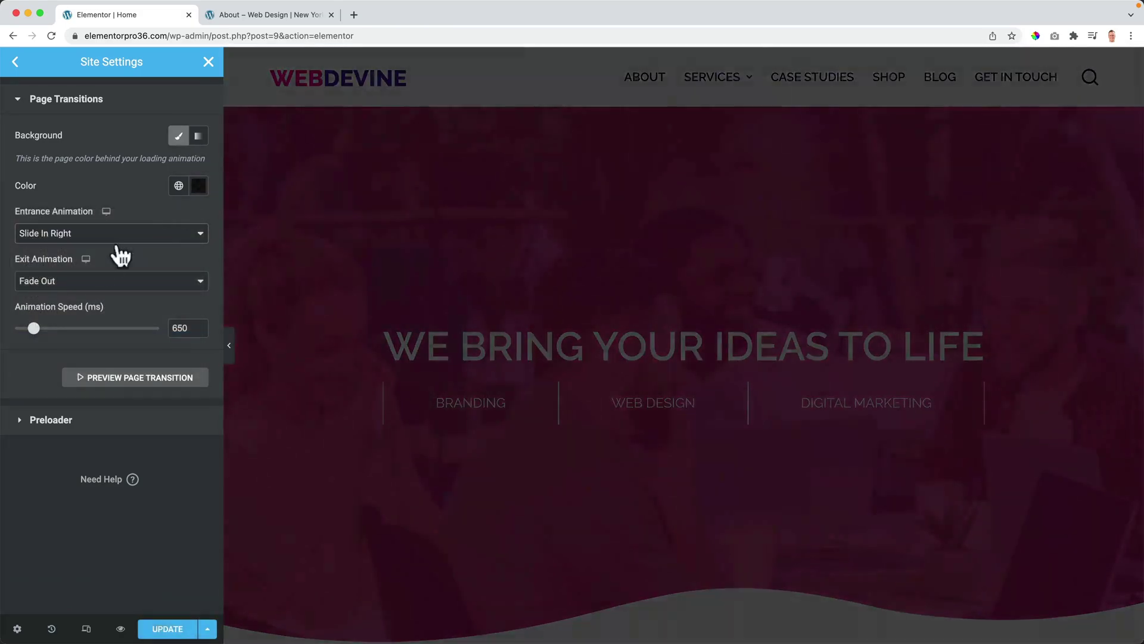
pyautogui.click(90, 280)
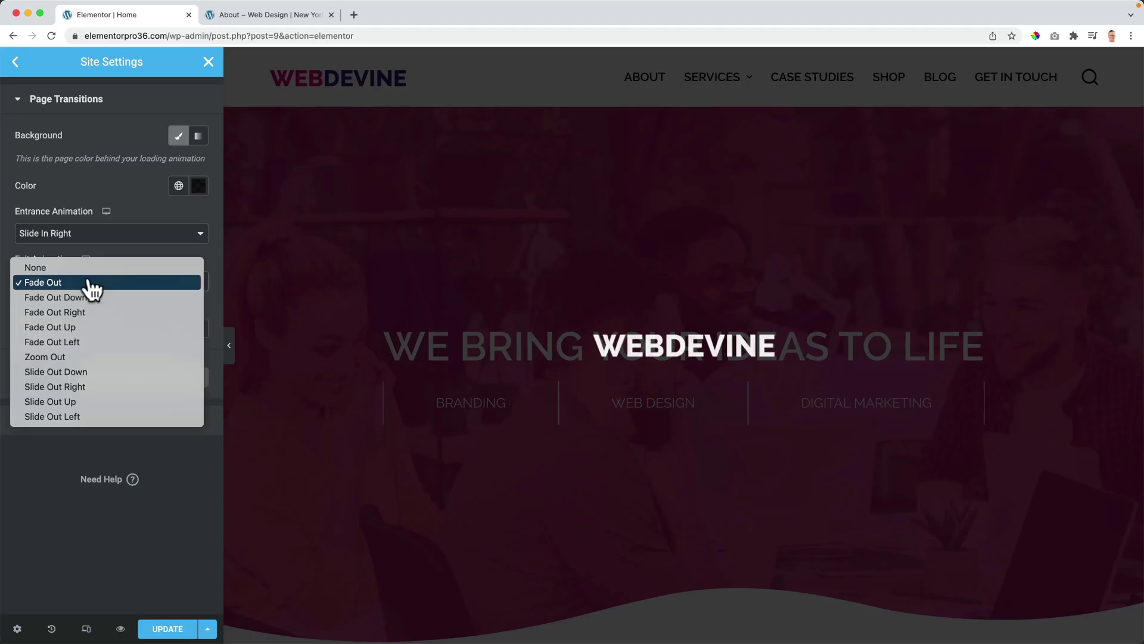
pyautogui.click(91, 417)
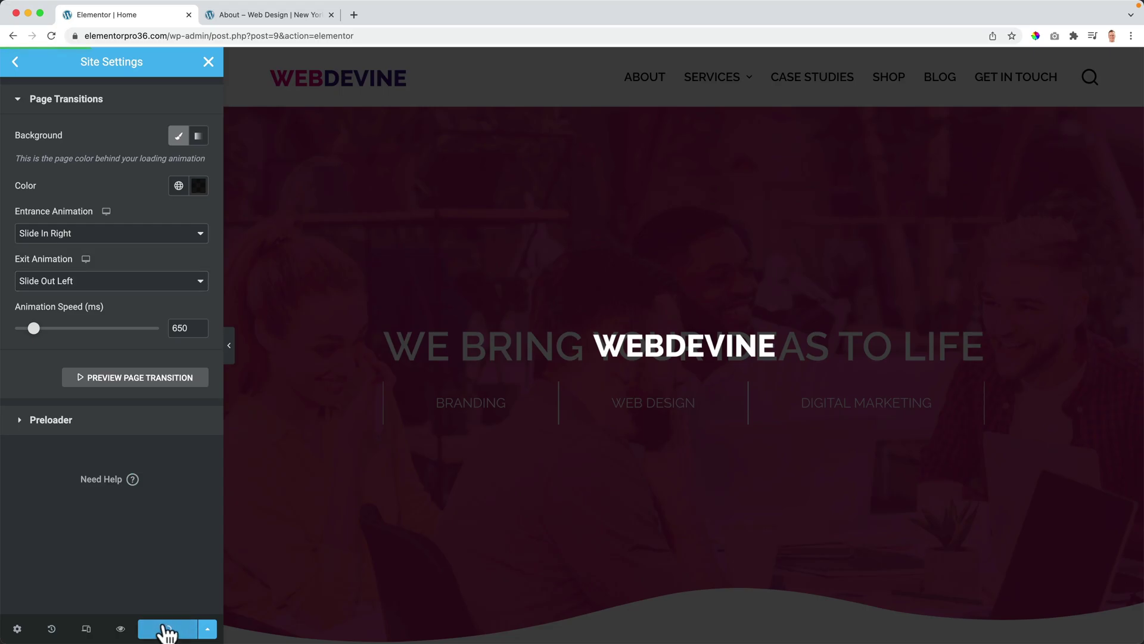
pyautogui.click(237, 16)
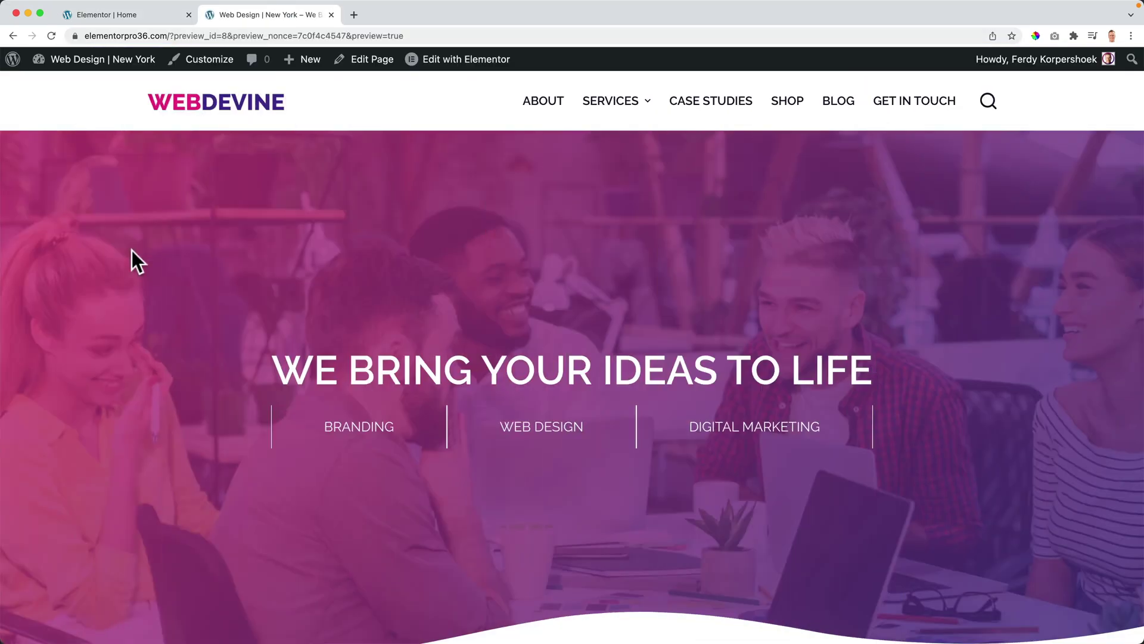
# Step: Test the transition on the live About page, then go back to the transition background colour settings
pyautogui.click(524, 102)
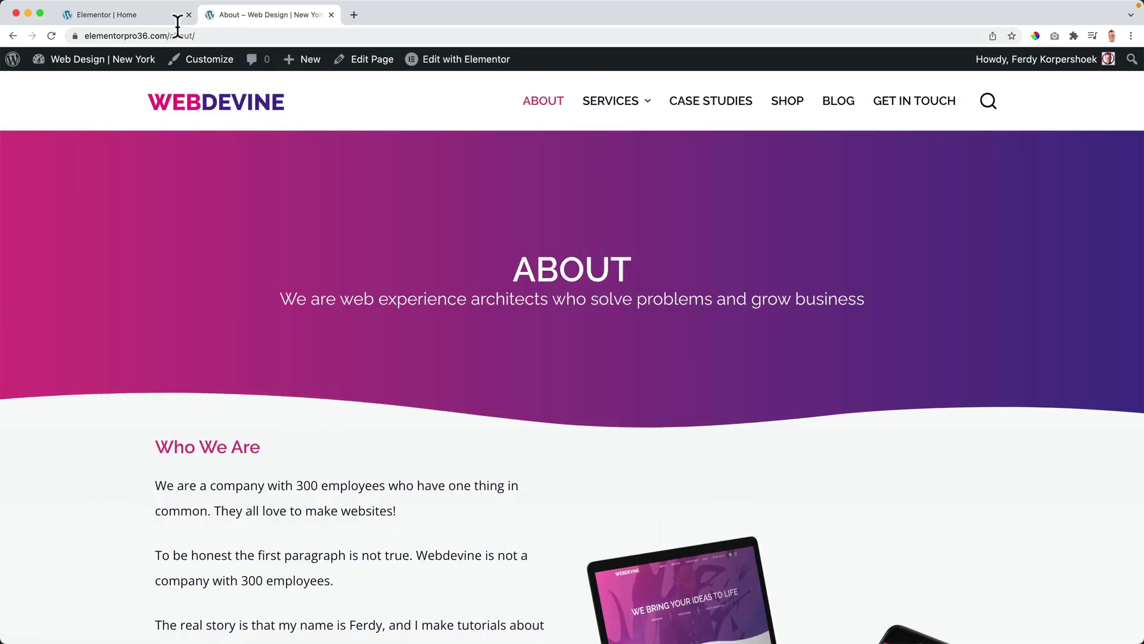
pyautogui.click(122, 13)
pyautogui.click(200, 187)
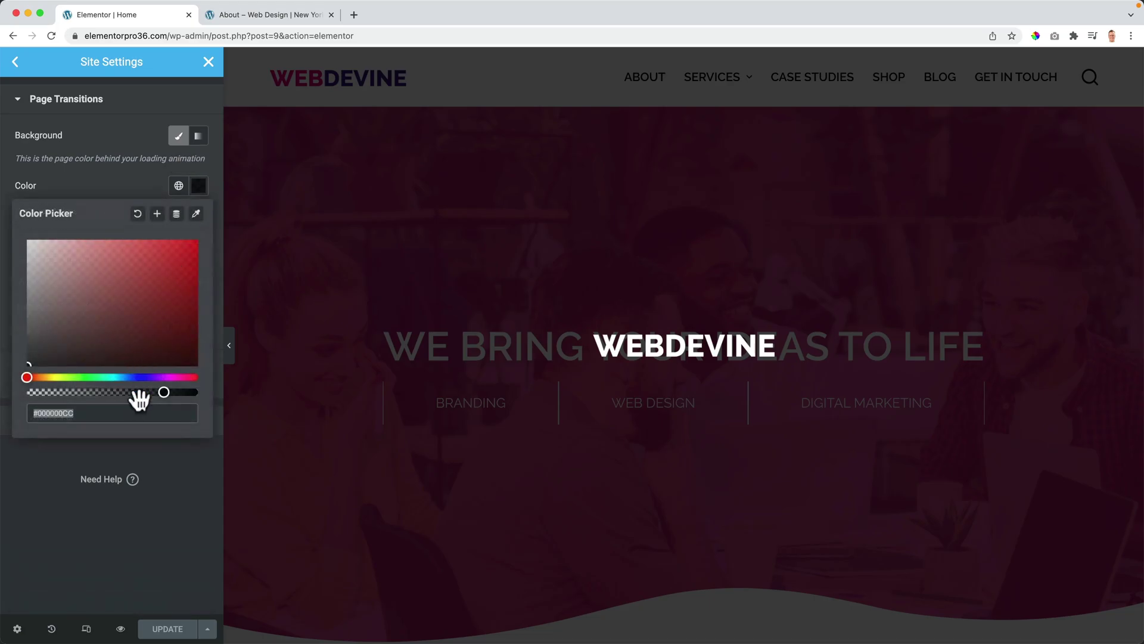
# Step: Make the transition background fully opaque black, use Slide In Left and Slide Out Right, and save
pyautogui.moveTo(170, 395); pyautogui.dragTo(214, 391)
pyautogui.click(168, 471)
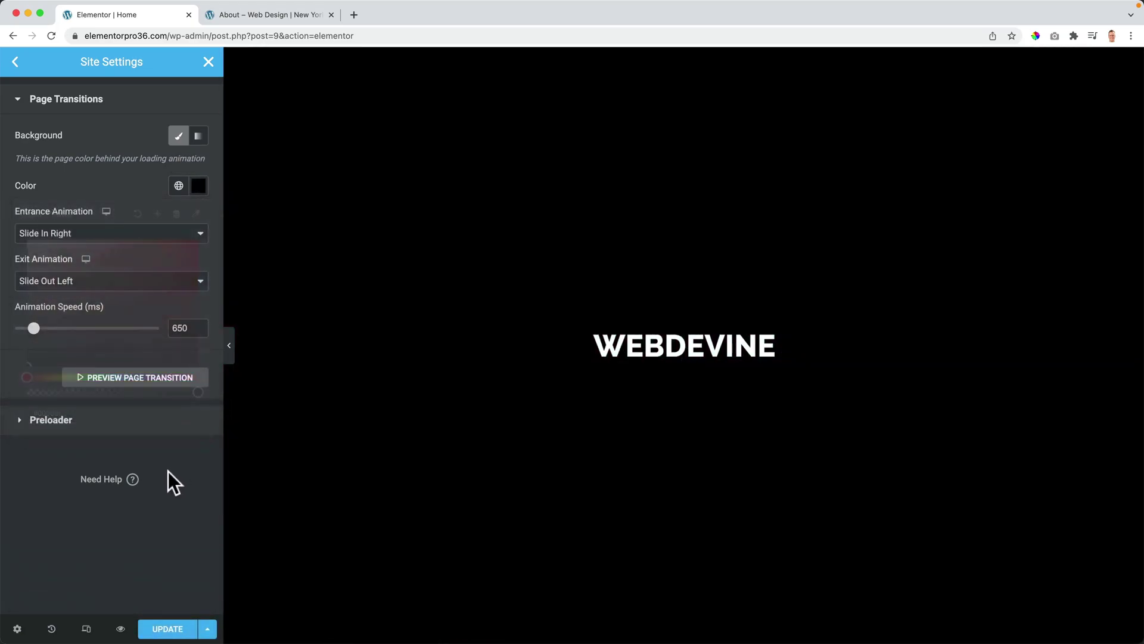
pyautogui.click(79, 237)
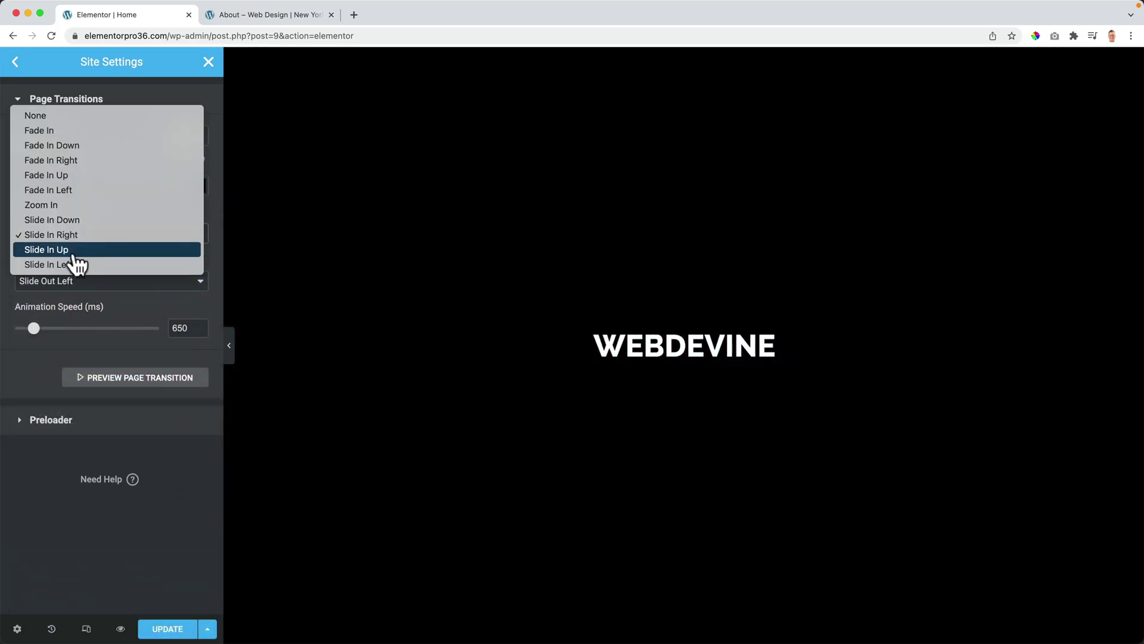
pyautogui.click(80, 265)
pyautogui.click(114, 285)
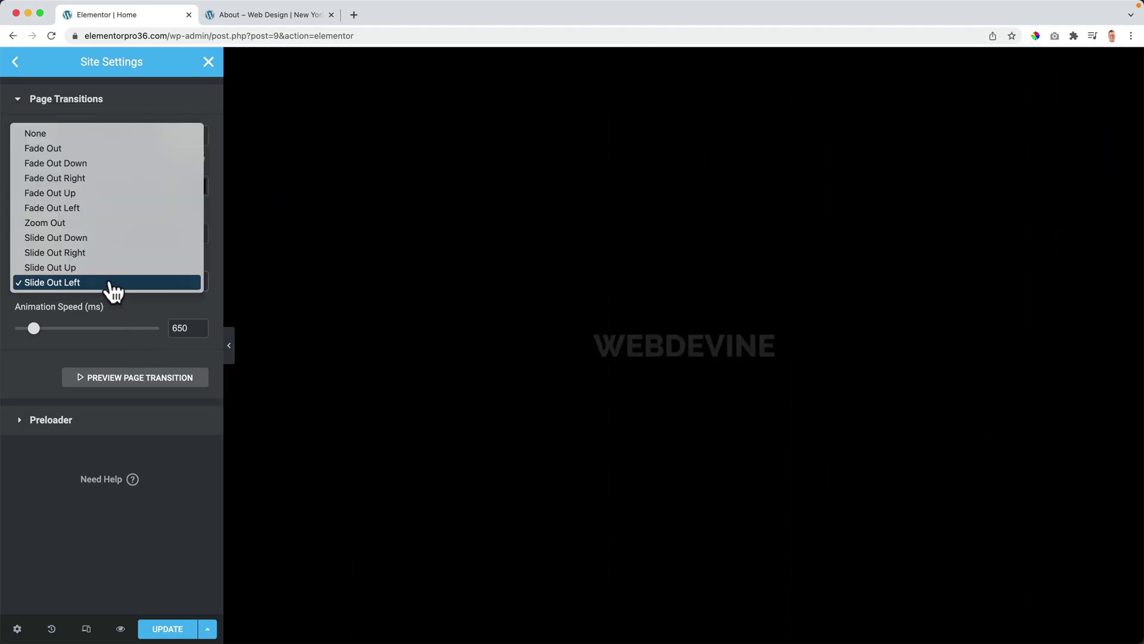
pyautogui.click(93, 258)
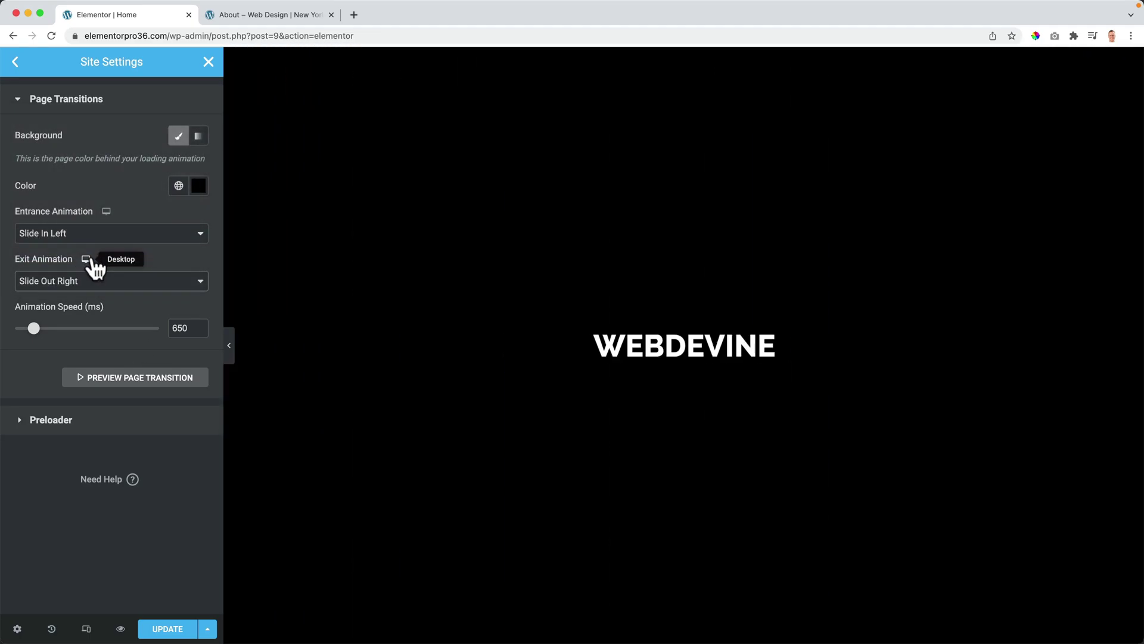
pyautogui.click(246, 15)
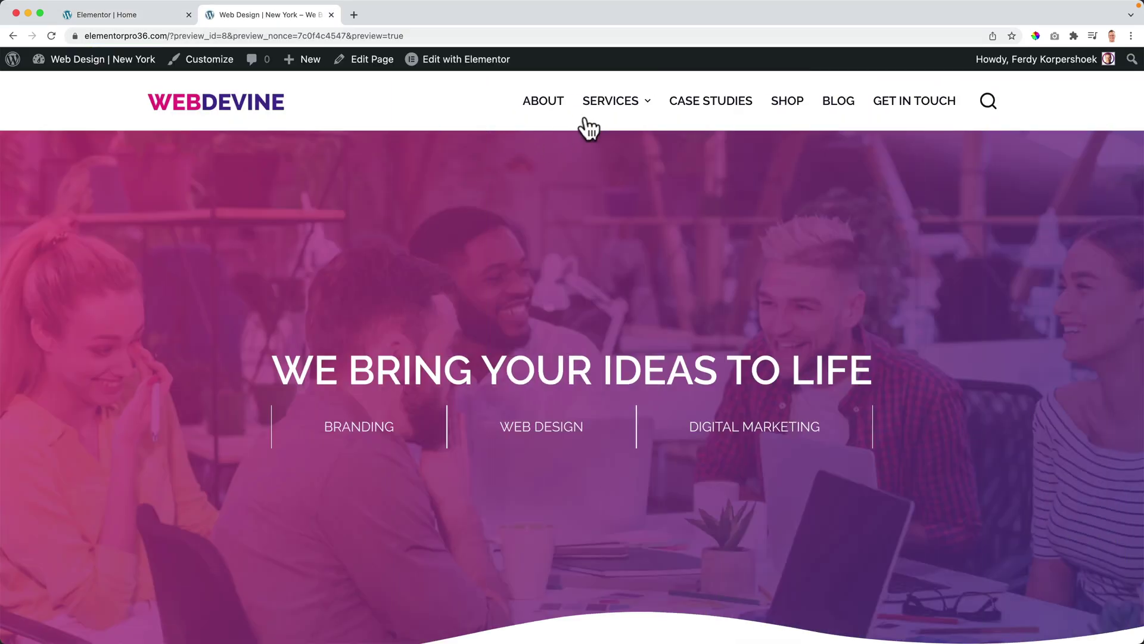
# Step: Test the transition on the About page, then set the preloader type to None
pyautogui.click(545, 103)
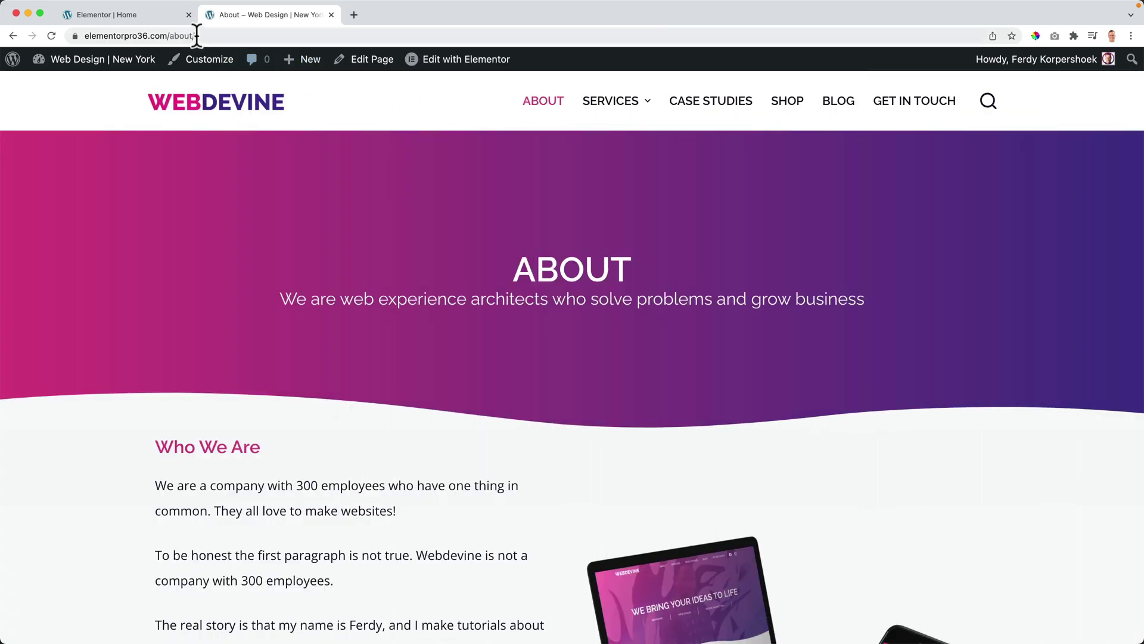
pyautogui.click(195, 14)
pyautogui.click(39, 102)
pyautogui.click(29, 138)
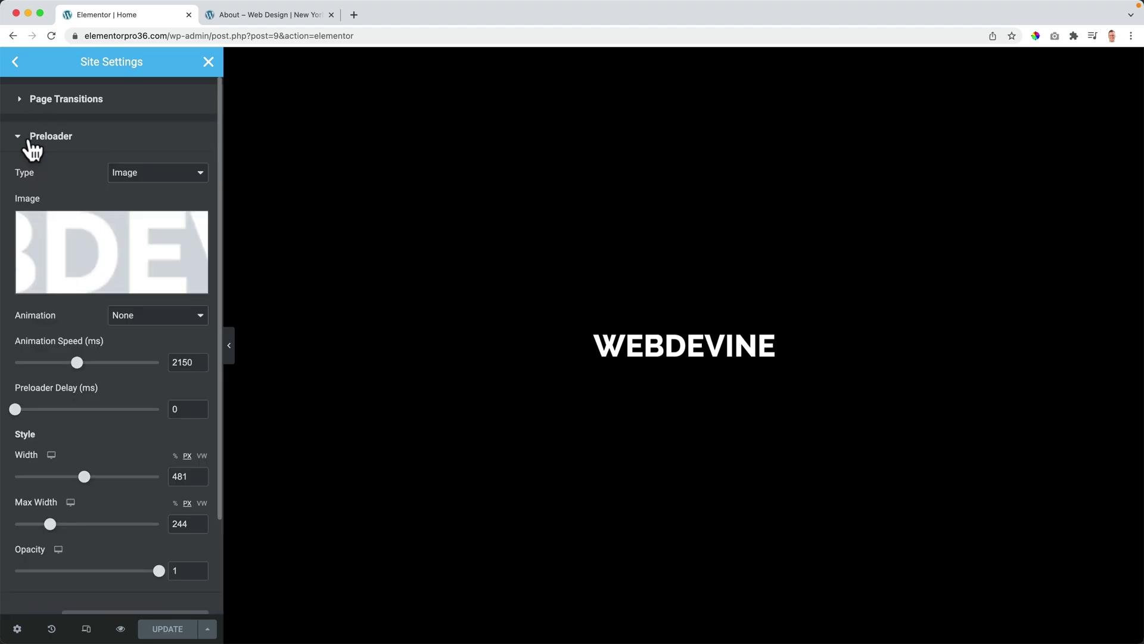
pyautogui.click(145, 176)
pyautogui.click(127, 136)
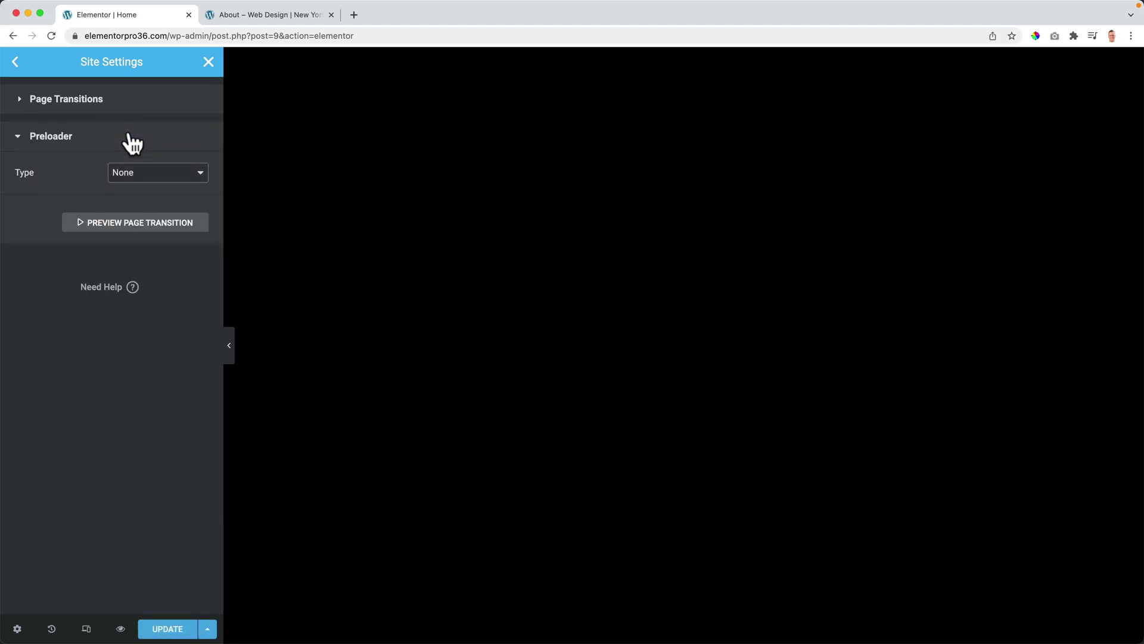
pyautogui.click(252, 18)
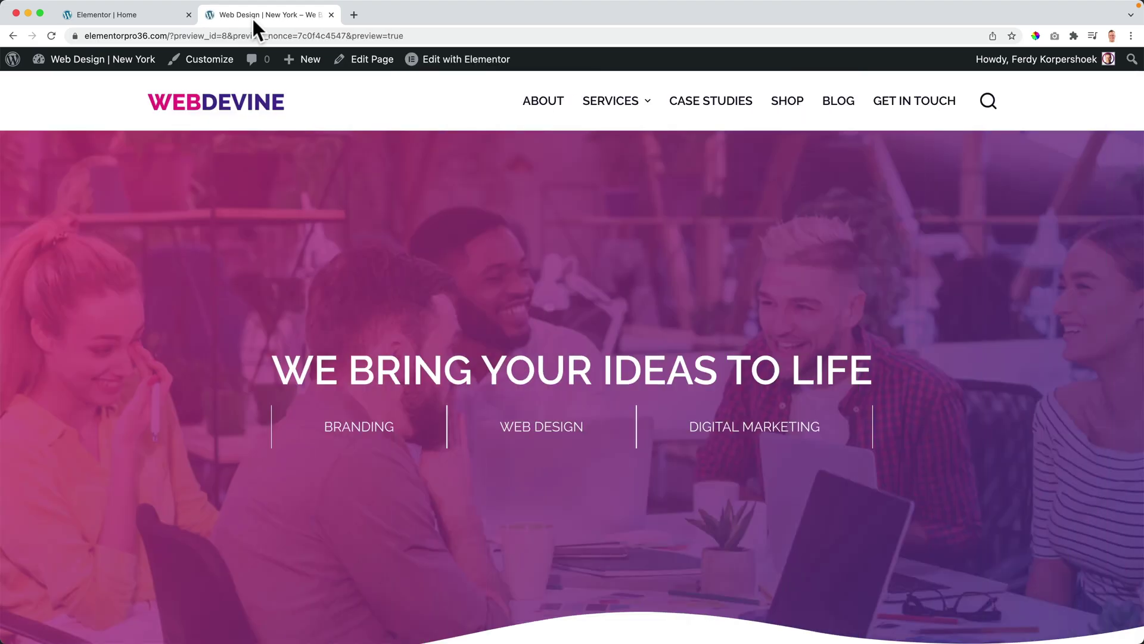
# Step: Move through the About, Shop and Blog pages, then return home via the WEBDEVINE logo, watching the slide transitions
pyautogui.moveTo(614, 128)
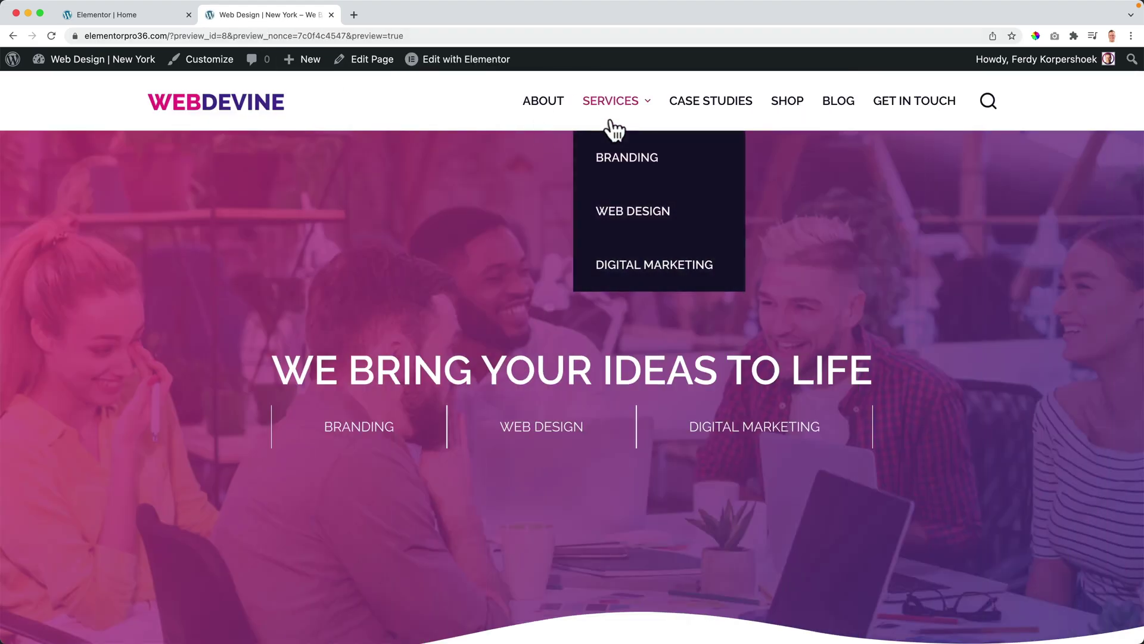
pyautogui.click(557, 104)
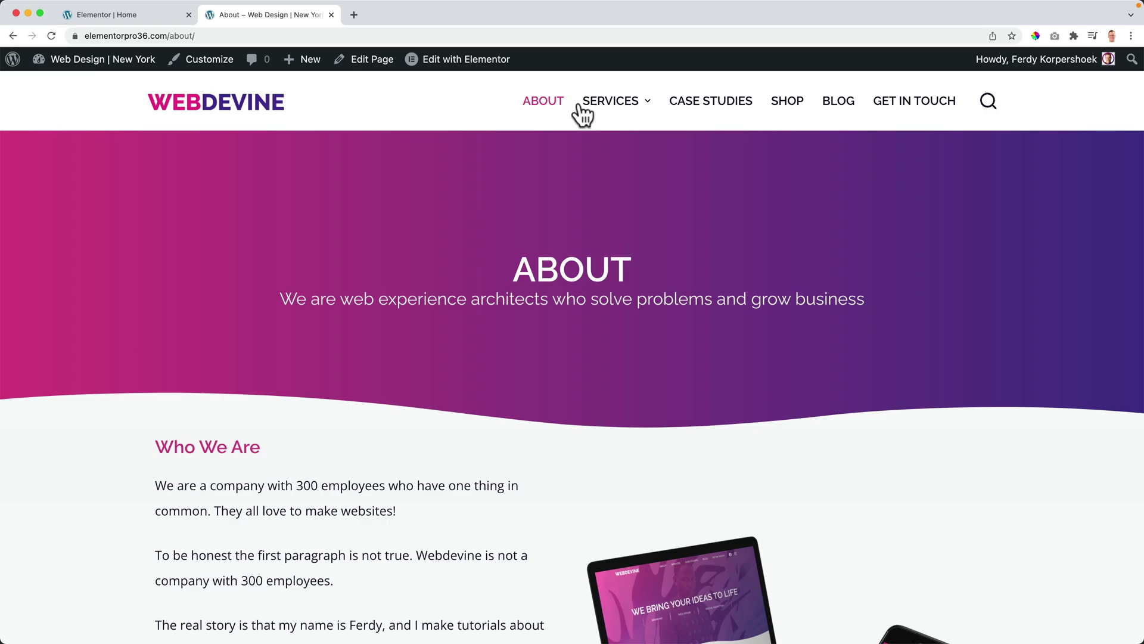
pyautogui.click(778, 106)
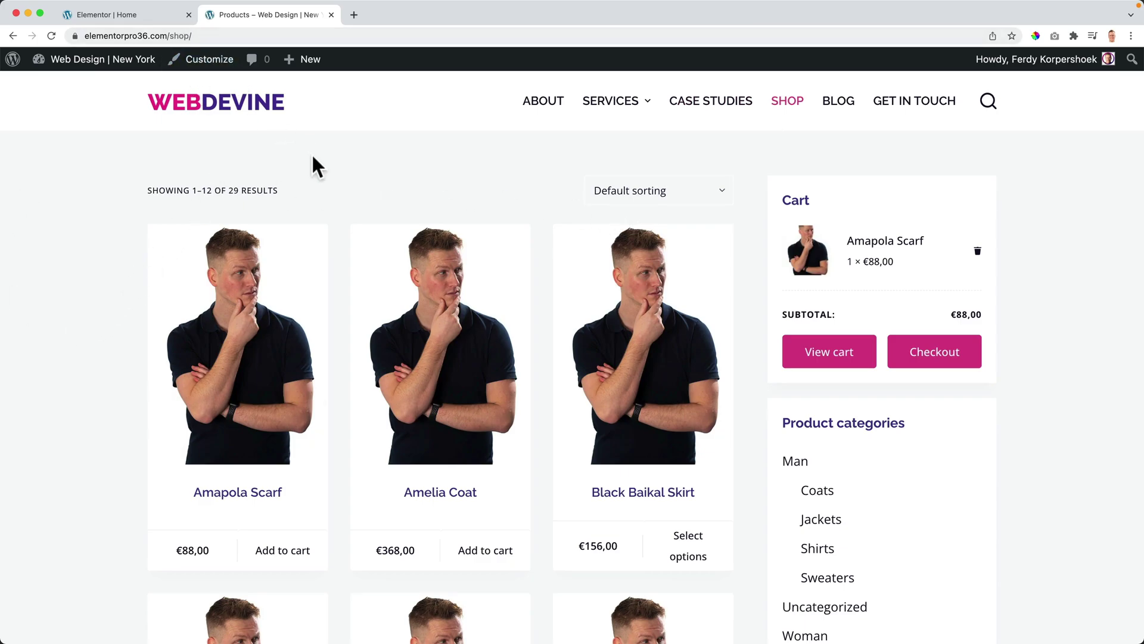
pyautogui.click(839, 107)
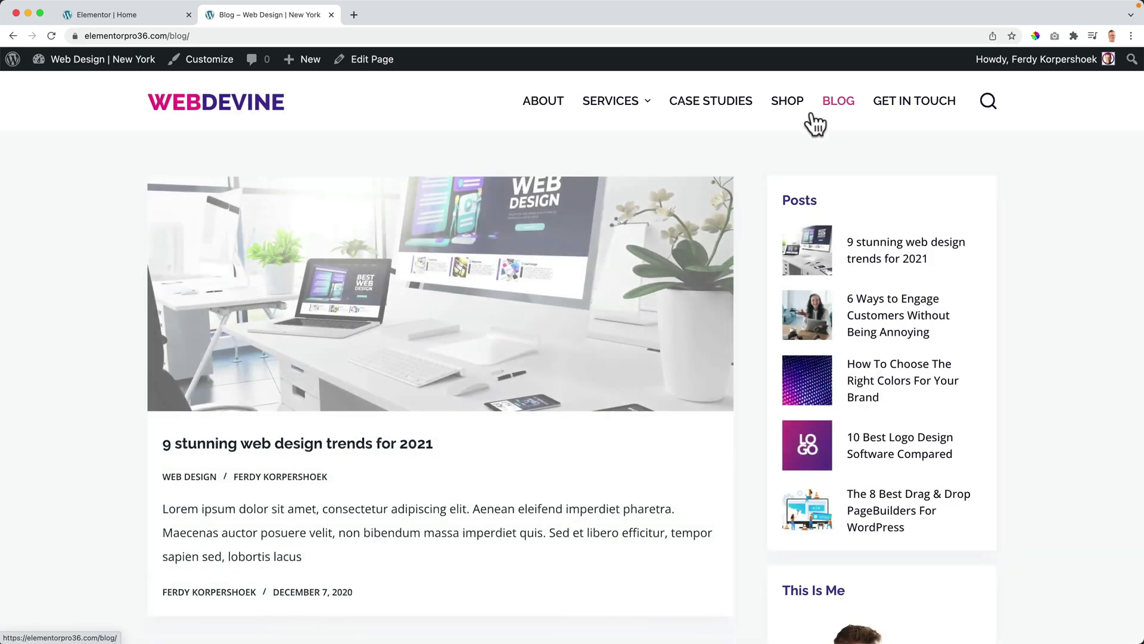
pyautogui.click(785, 109)
pyautogui.click(840, 101)
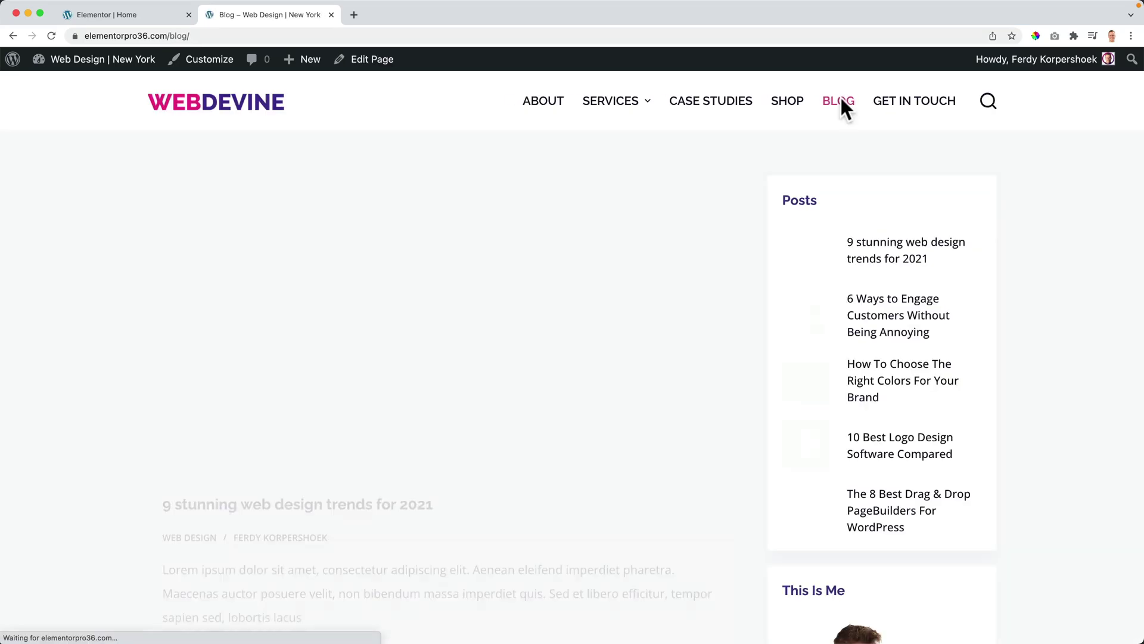
pyautogui.click(790, 102)
pyautogui.click(838, 104)
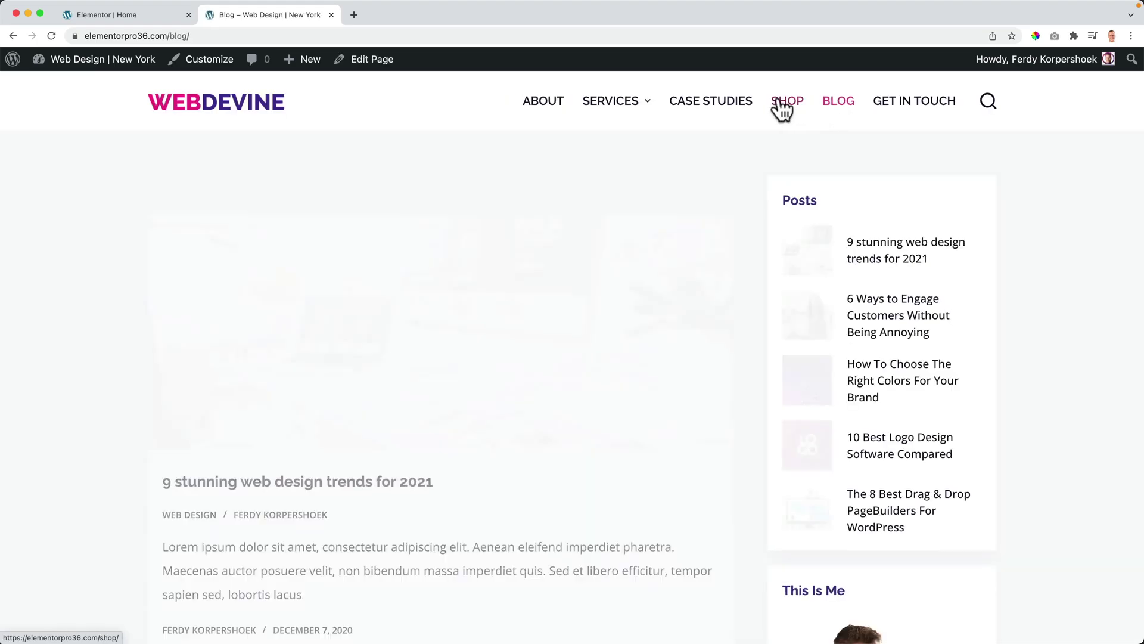
pyautogui.click(784, 105)
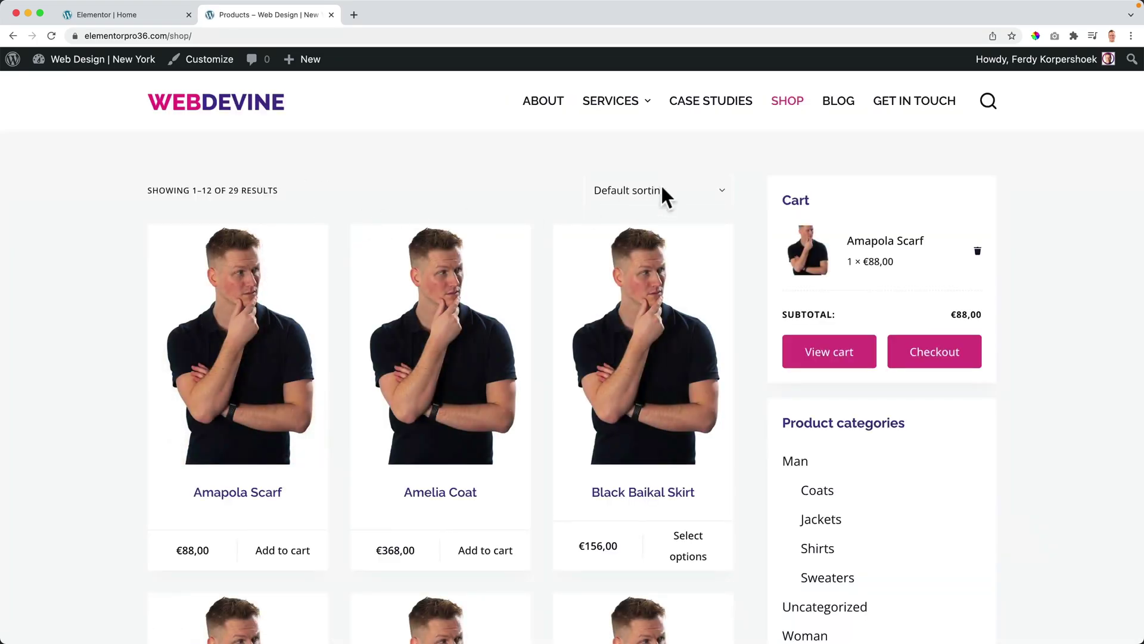
pyautogui.moveTo(617, 112)
pyautogui.click(547, 102)
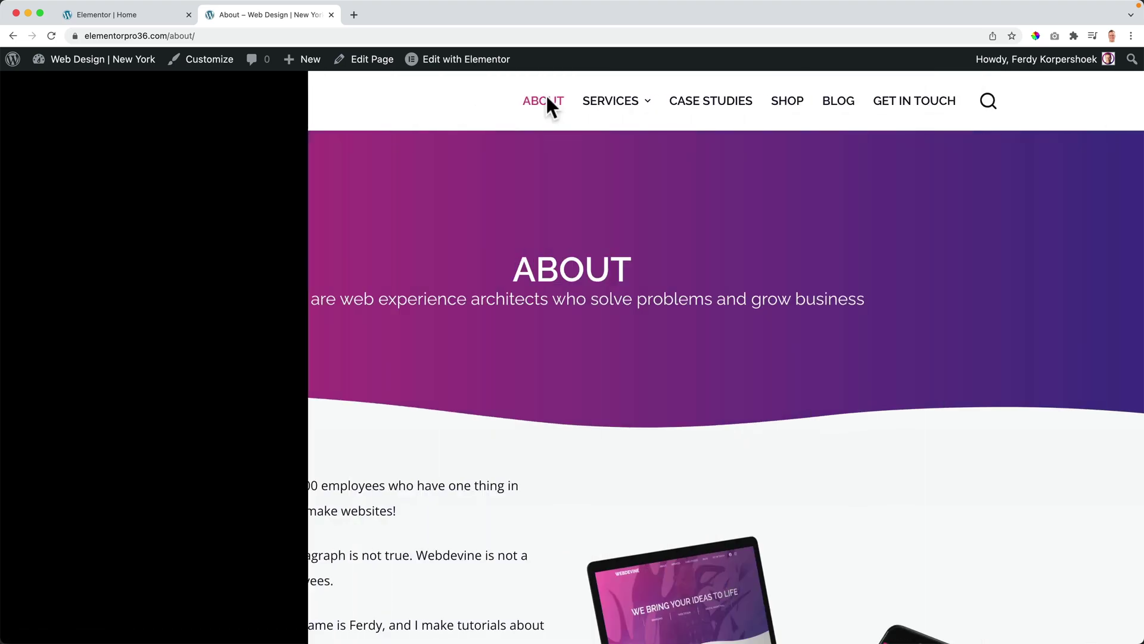
pyautogui.click(188, 109)
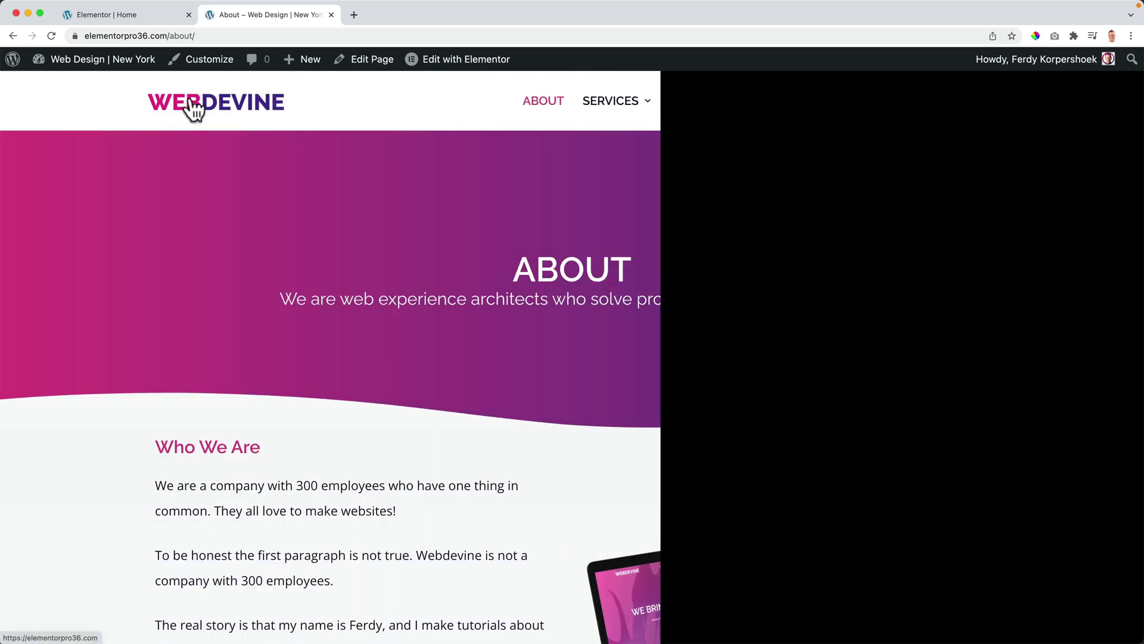